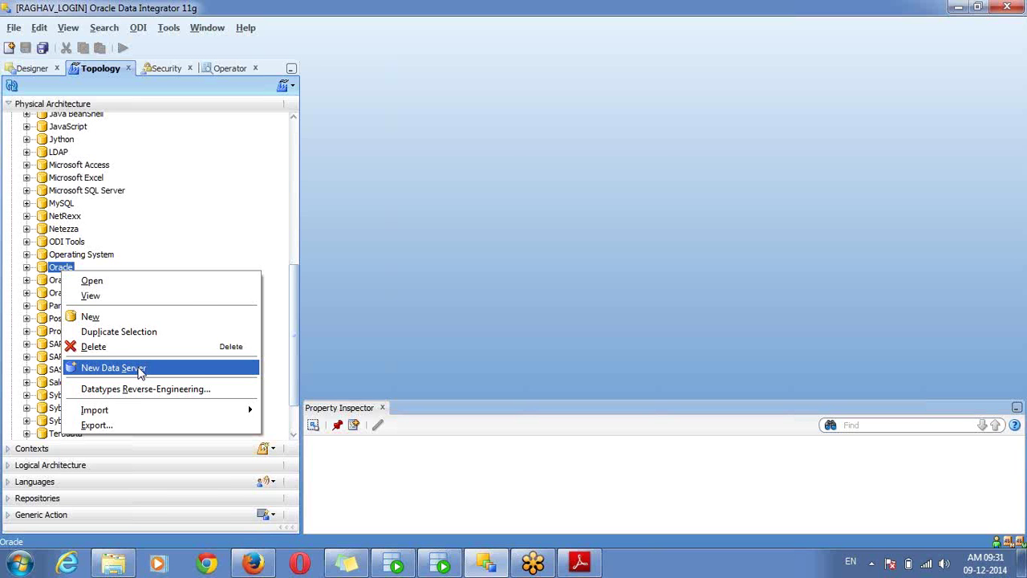
Create Oracle data server S_DEV_DS with connection user sdev and its password
{"action": "left_click", "coordinate": [140, 369]}
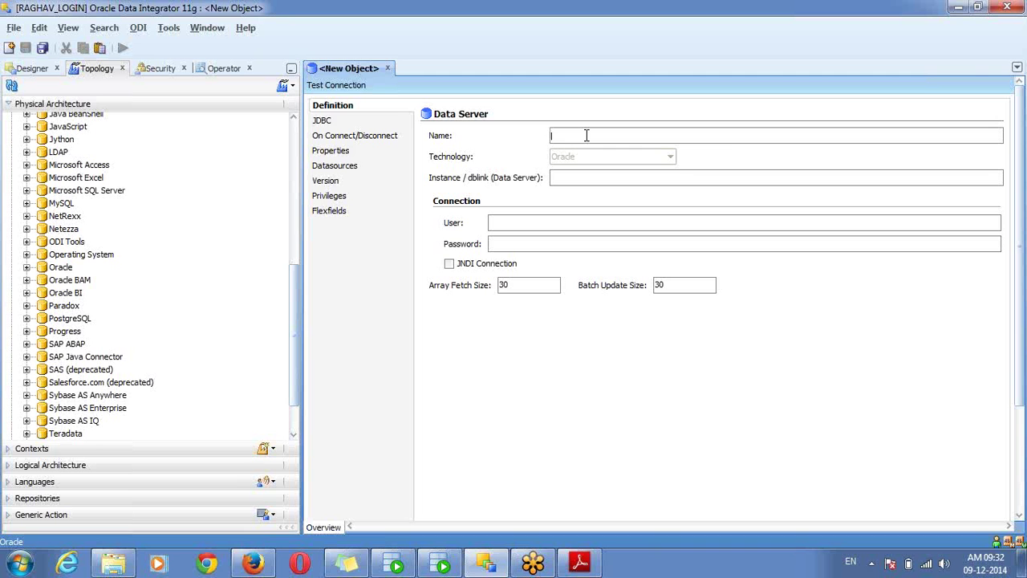
{"action": "type", "text": "S"}
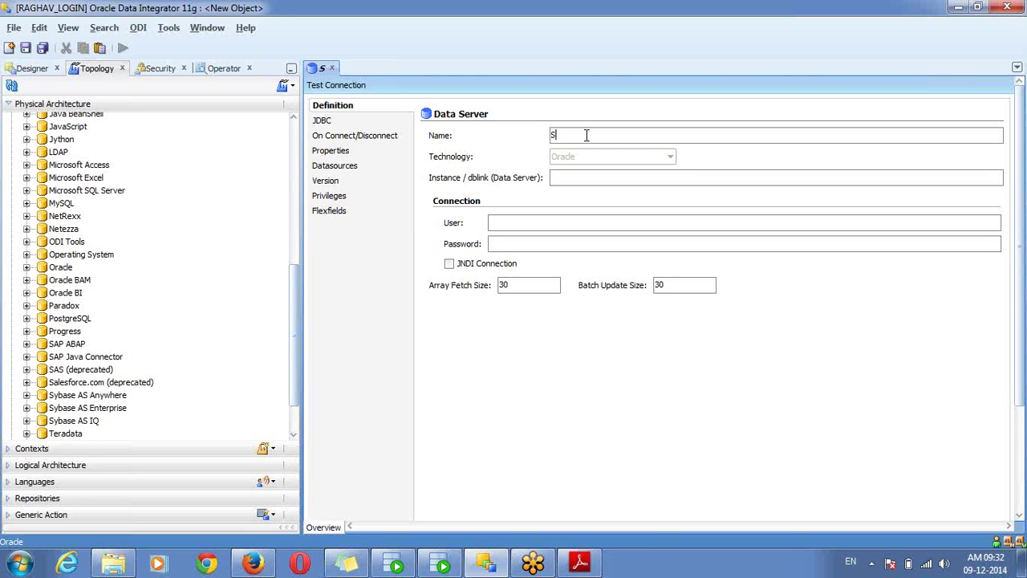
{"action": "type", "text": "_DEV_"}
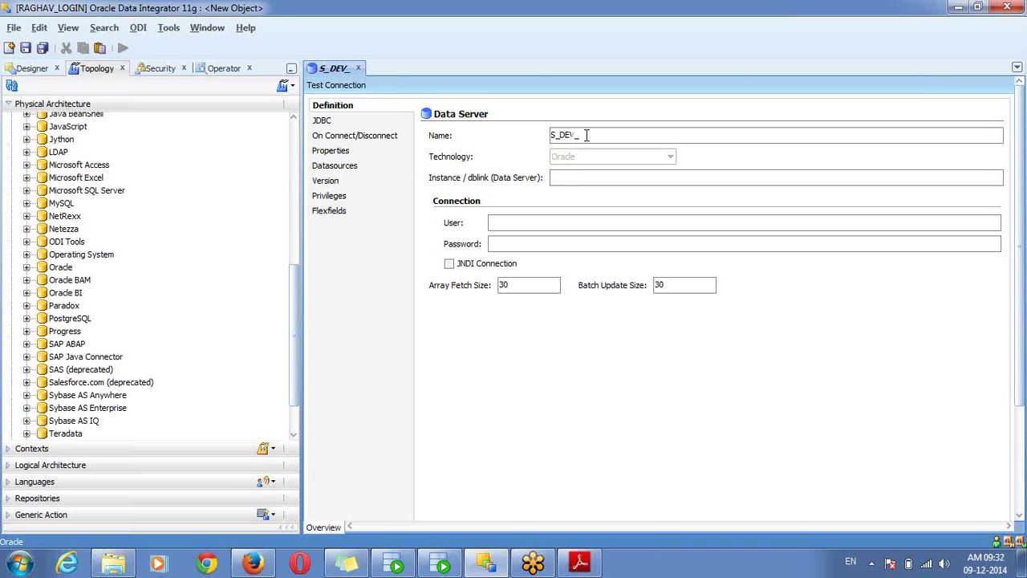
{"action": "type", "text": "DS"}
{"action": "left_click", "coordinate": [546, 224]}
{"action": "type", "text": "sdev"}
{"action": "key", "text": "Tab"}
{"action": "type", "text": "sdev"}
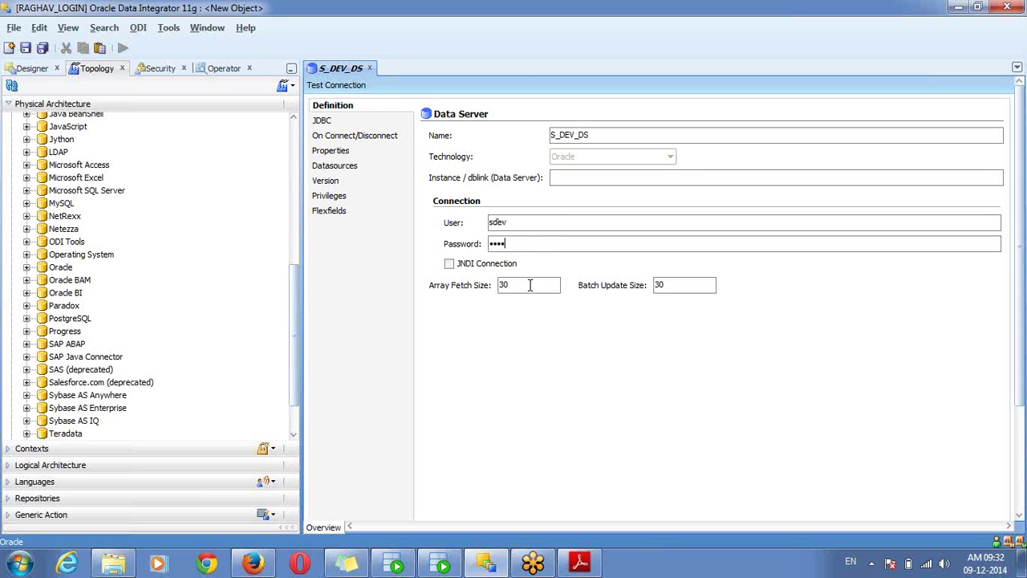
{"action": "left_click", "coordinate": [580, 183]}
{"action": "double_click", "coordinate": [508, 222]}
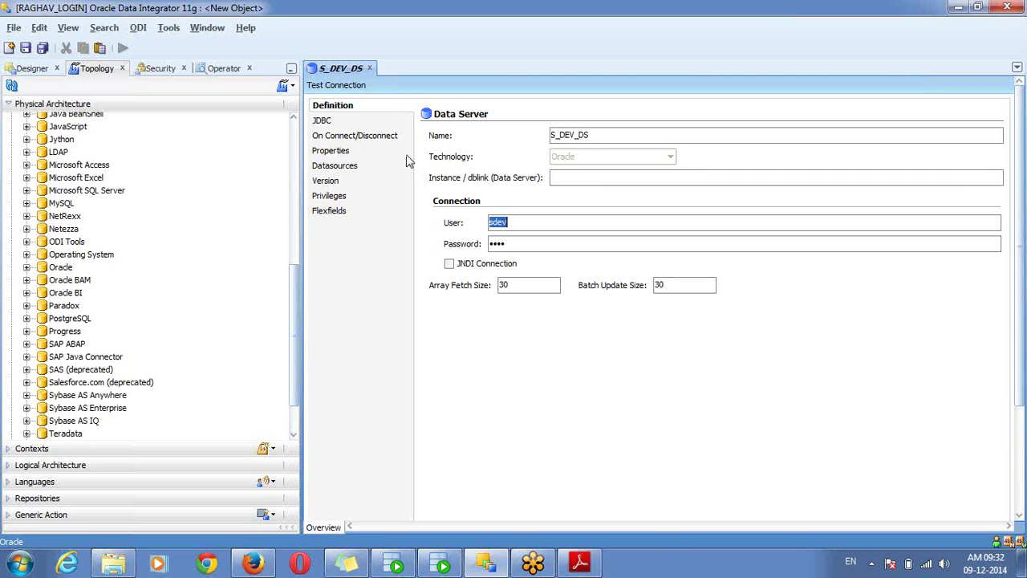
{"action": "left_click", "coordinate": [365, 122]}
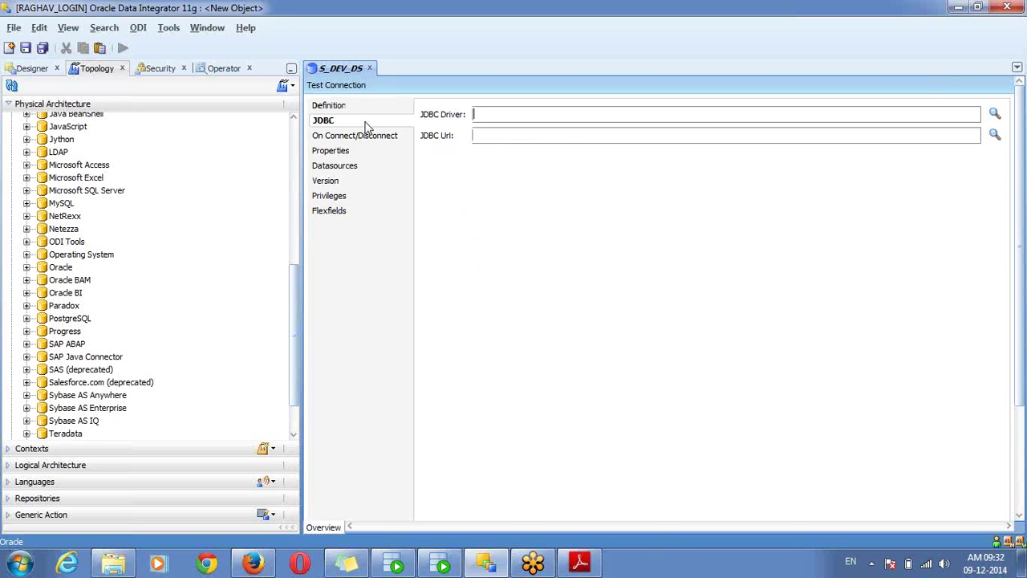
{"action": "left_click", "coordinate": [994, 116]}
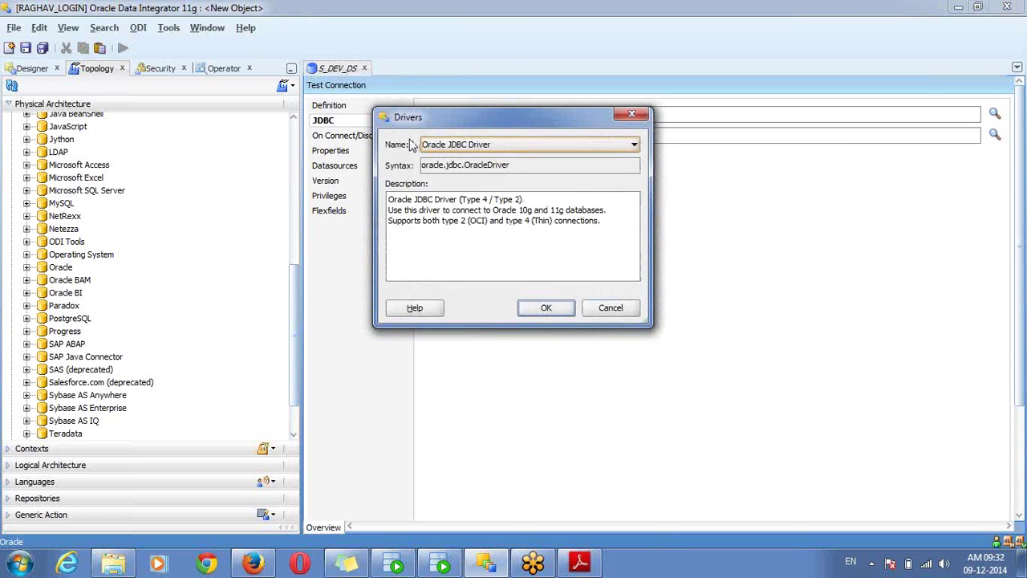
{"action": "left_click", "coordinate": [528, 312]}
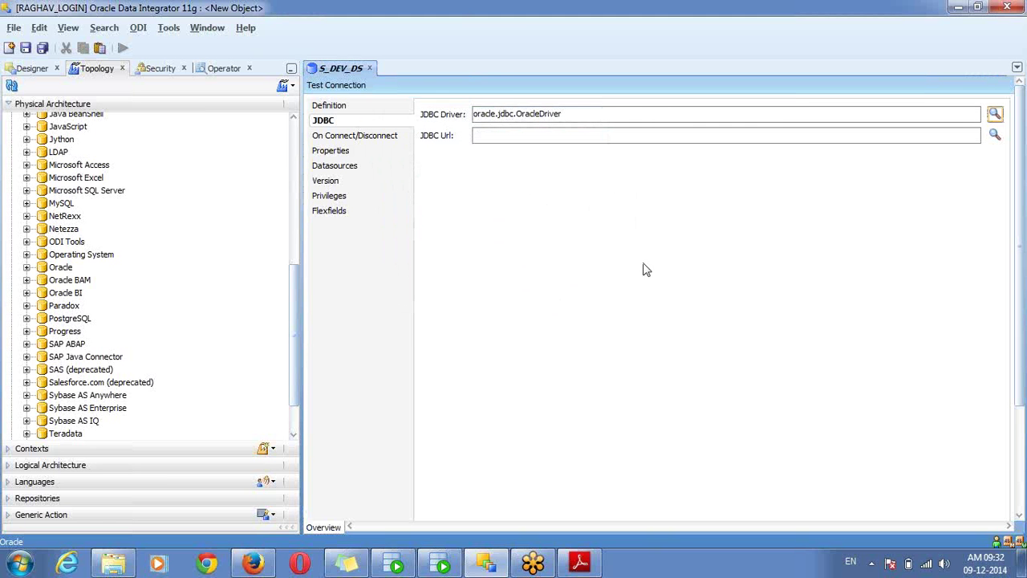
{"action": "left_click", "coordinate": [996, 136]}
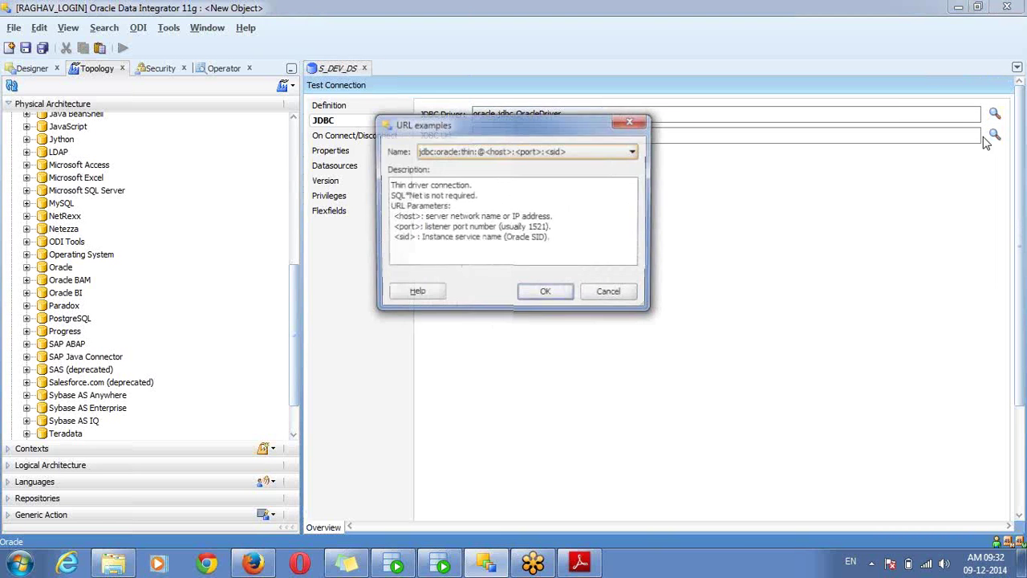
{"action": "left_click", "coordinate": [535, 295]}
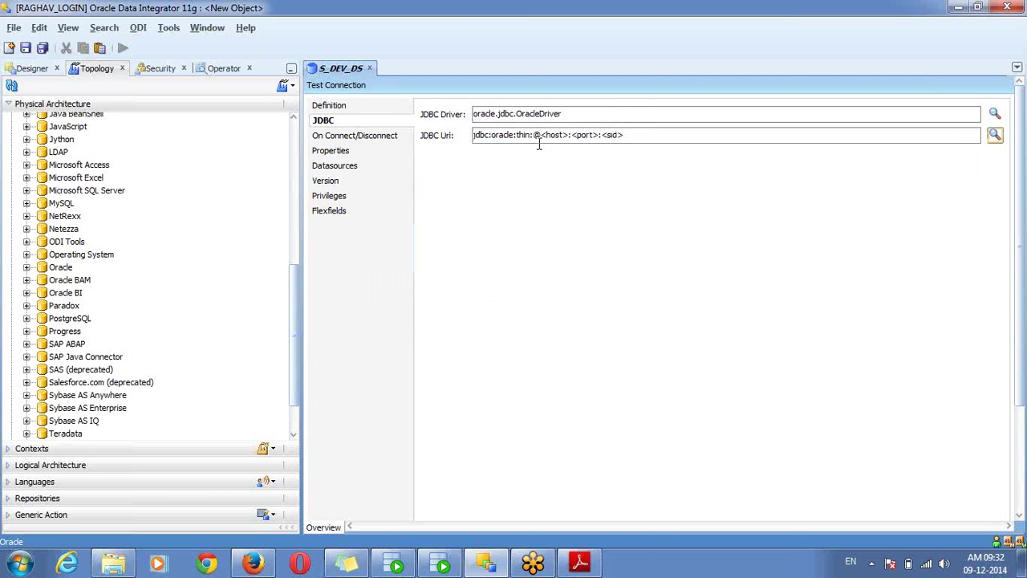
{"action": "left_click_drag", "start_coordinate": [541, 135], "coordinate": [634, 135]}
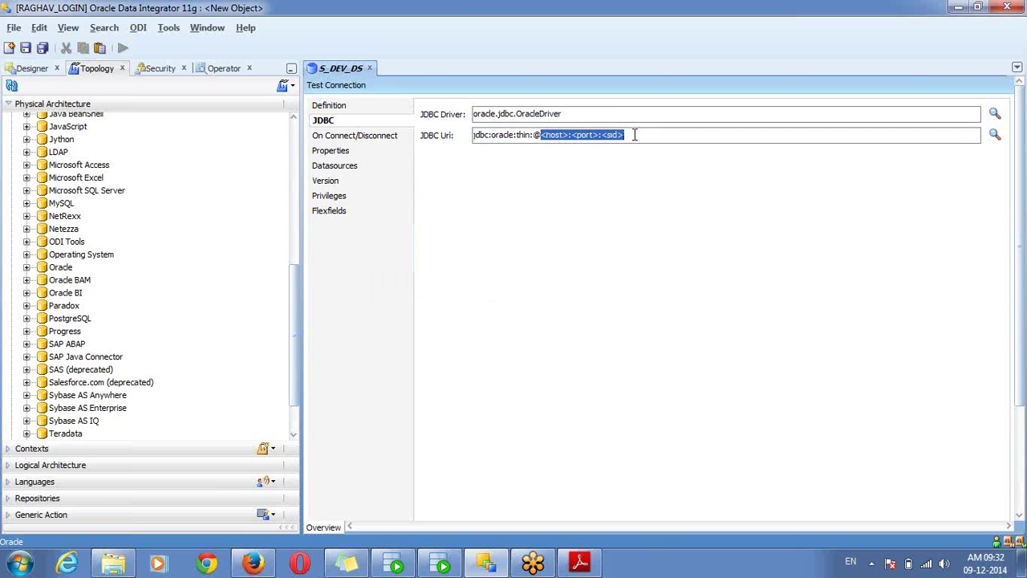
{"action": "type", "text": "lo"}
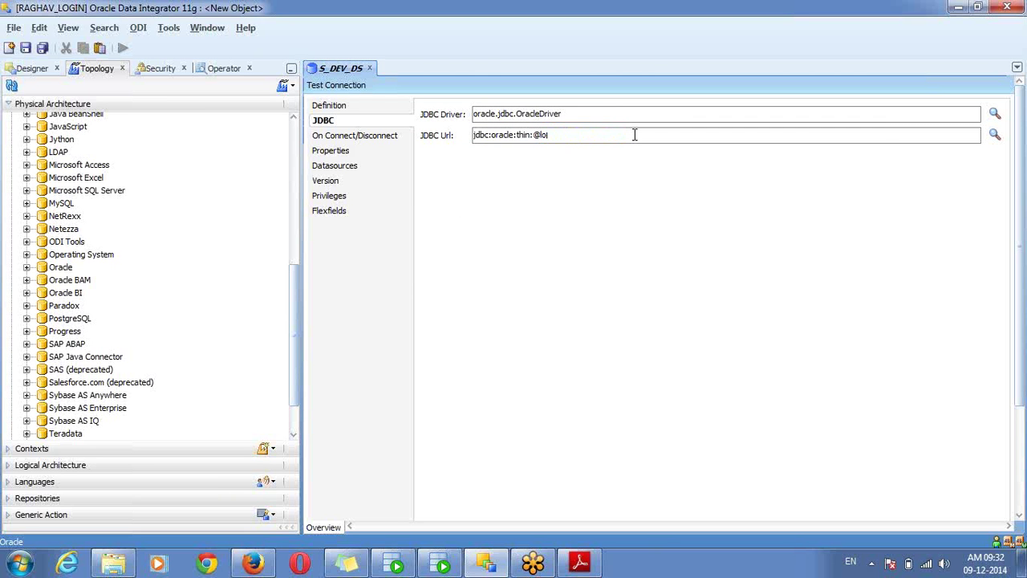
{"action": "type", "text": "calhost:5"}
{"action": "key", "text": "BackSpace"}
{"action": "type", "text": "1521:orcl"}
Save the S_DEV_DS data server, dismissing the physical schema reminder
{"action": "left_click", "coordinate": [371, 108]}
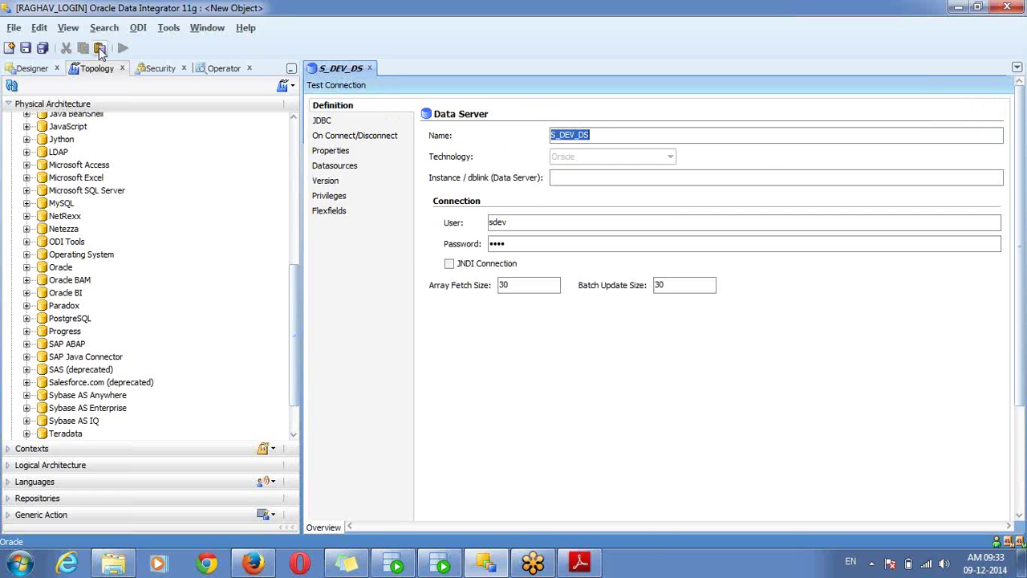
{"action": "left_click", "coordinate": [26, 49]}
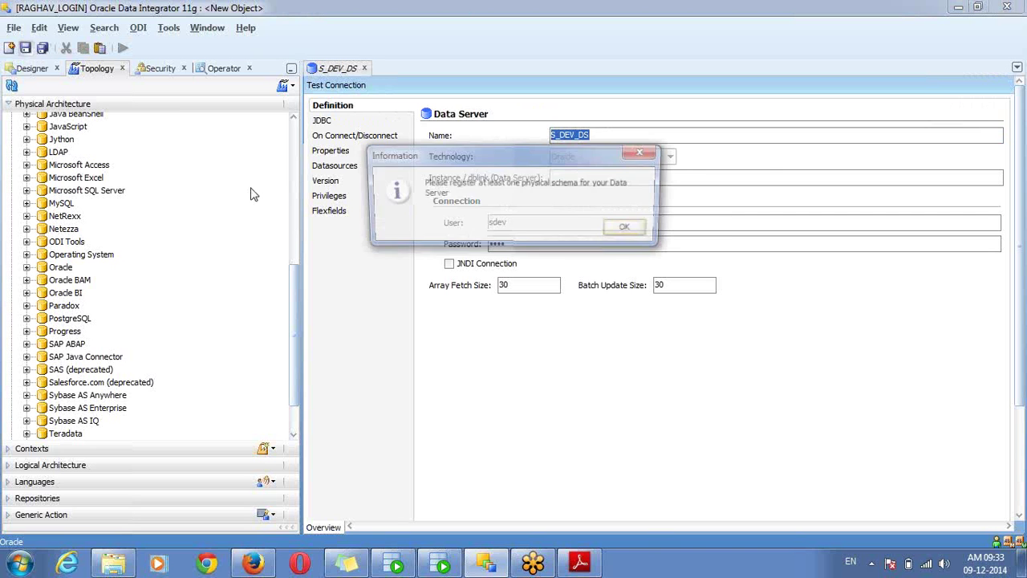
{"action": "left_click", "coordinate": [630, 230]}
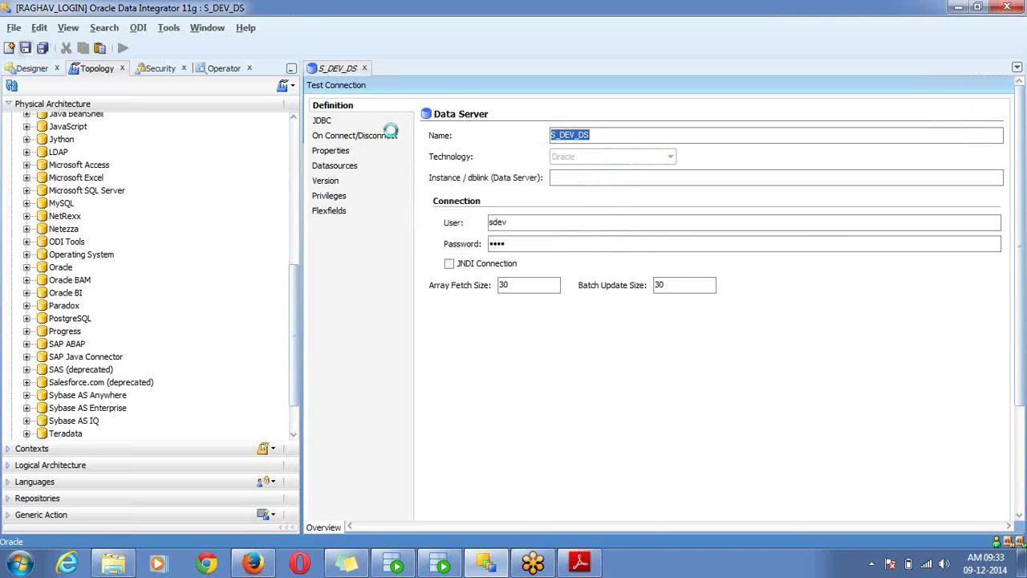
Test the S_DEV_DS connection with Local (No Agent) and confirm it succeeds
{"action": "left_click", "coordinate": [346, 87]}
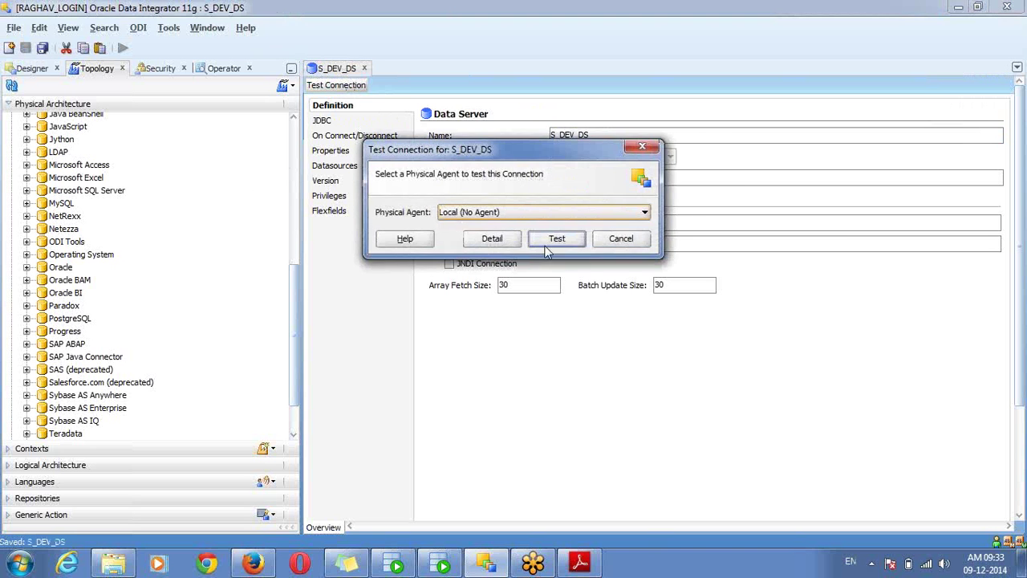
{"action": "left_click", "coordinate": [557, 239]}
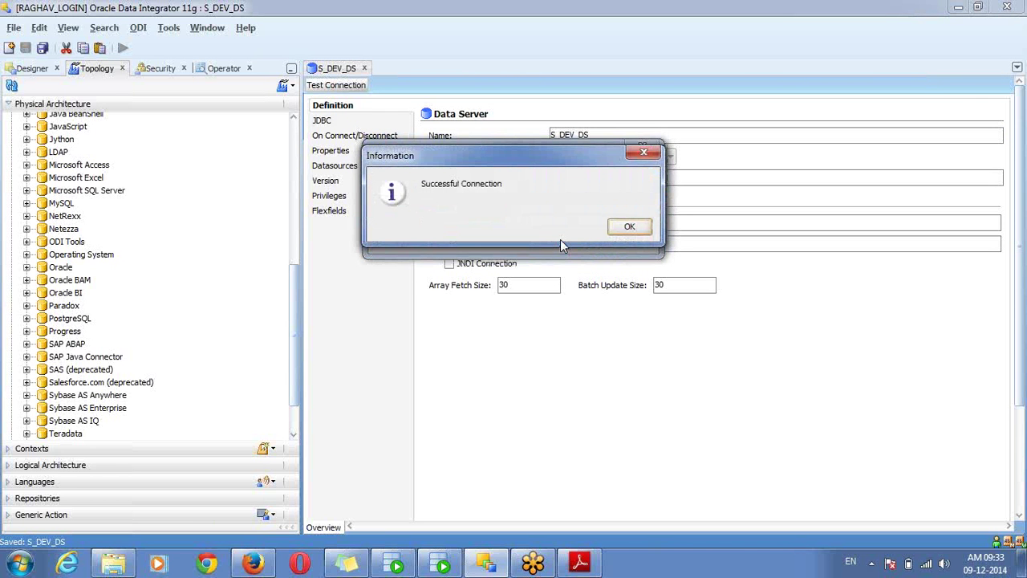
{"action": "left_click", "coordinate": [630, 227]}
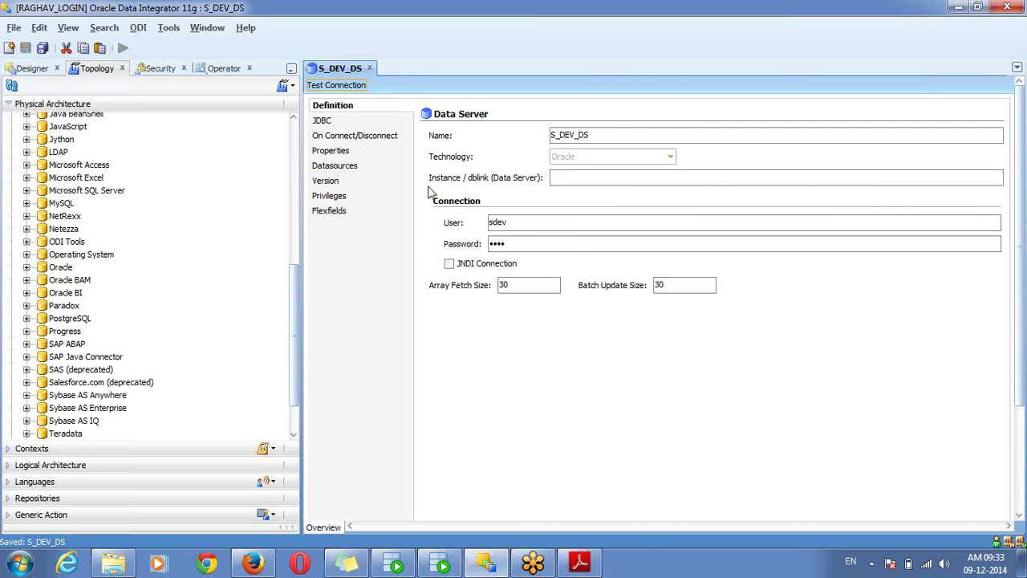
{"action": "left_click", "coordinate": [344, 122]}
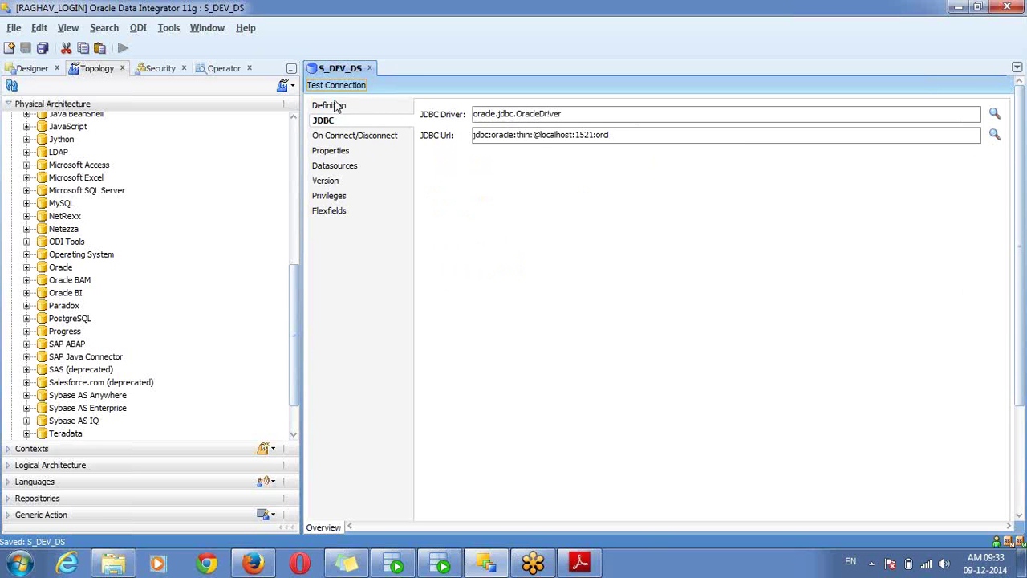
{"action": "left_click", "coordinate": [334, 105]}
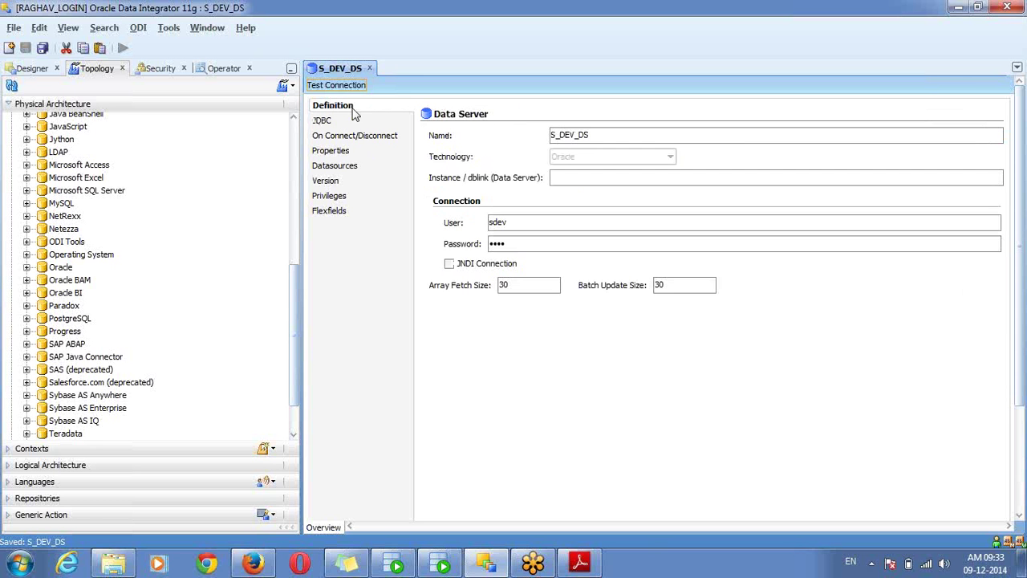
{"action": "left_click", "coordinate": [473, 268]}
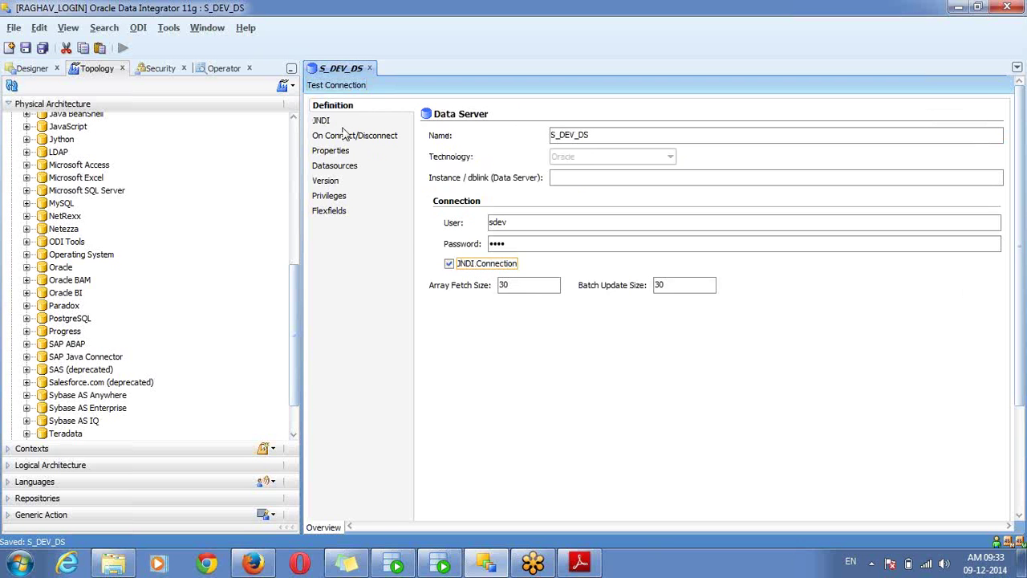
{"action": "left_click", "coordinate": [325, 122]}
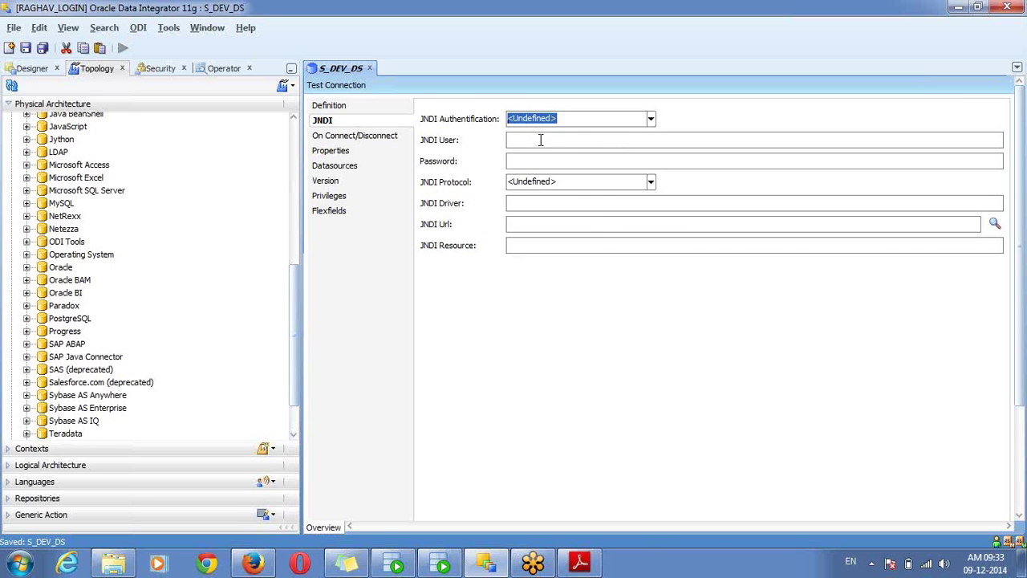
{"action": "left_click", "coordinate": [651, 120]}
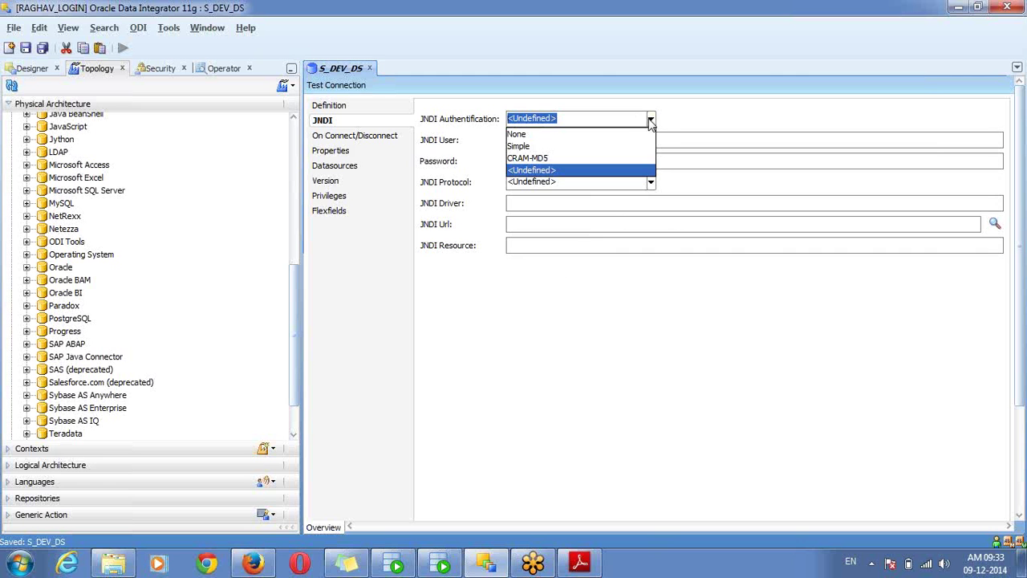
{"action": "left_click", "coordinate": [588, 288]}
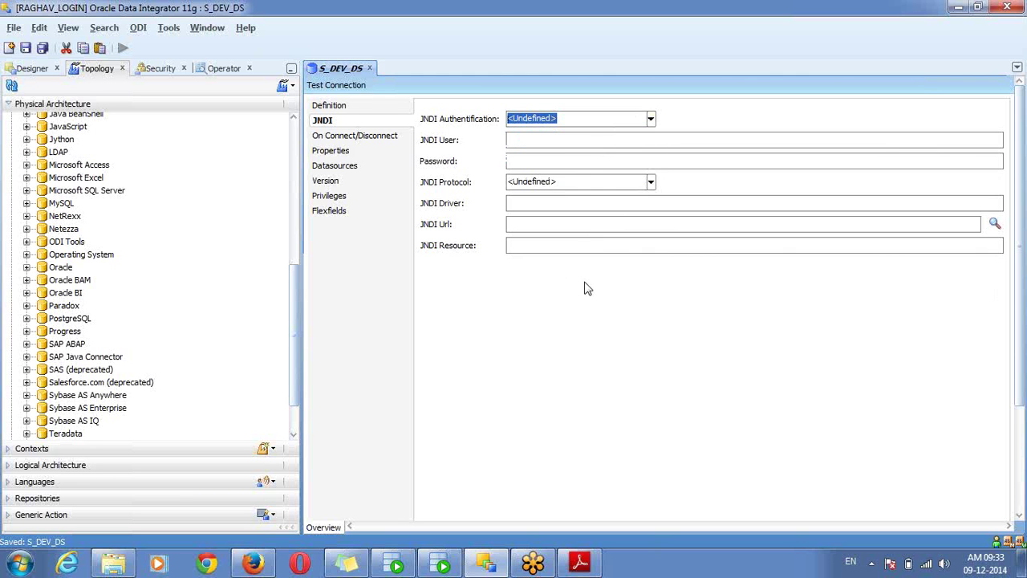
{"action": "left_click", "coordinate": [351, 109]}
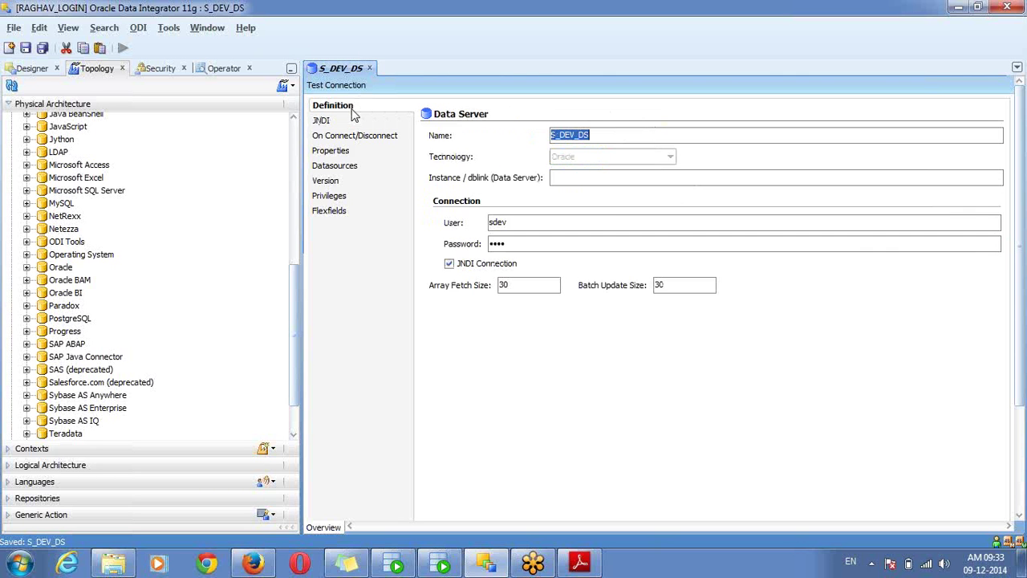
{"action": "left_click", "coordinate": [449, 264]}
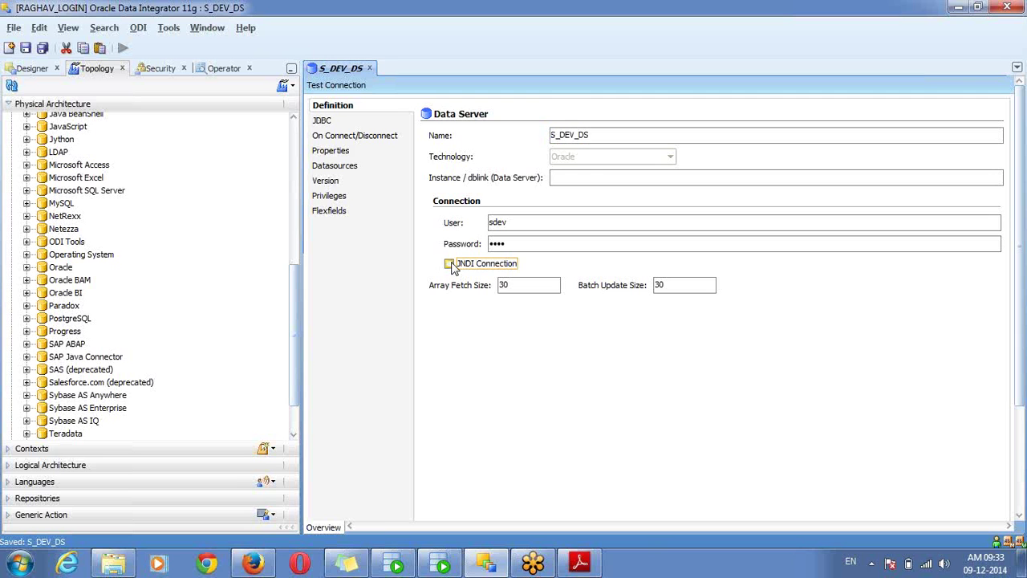
{"action": "left_click", "coordinate": [343, 121]}
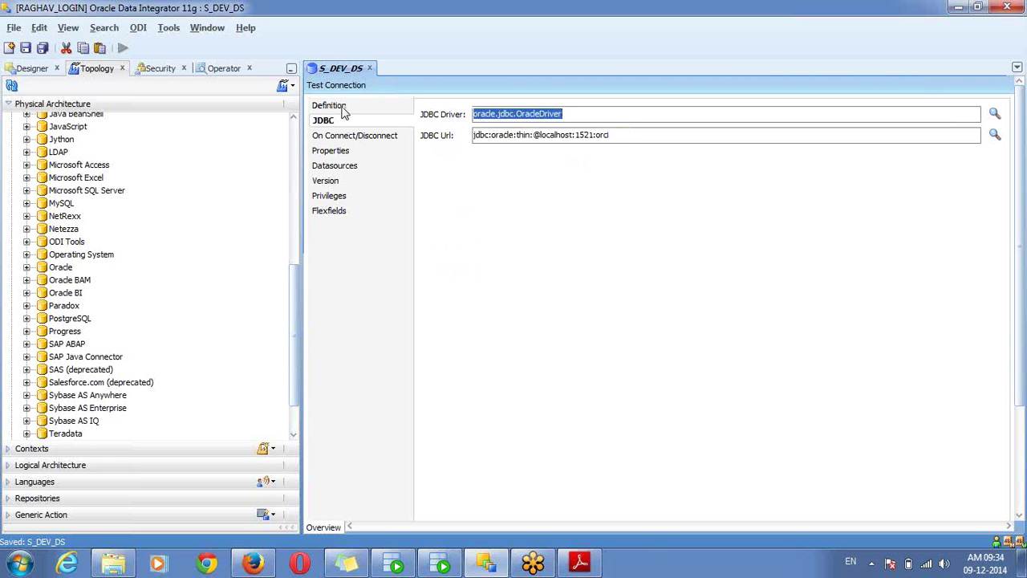
{"action": "left_click", "coordinate": [343, 110]}
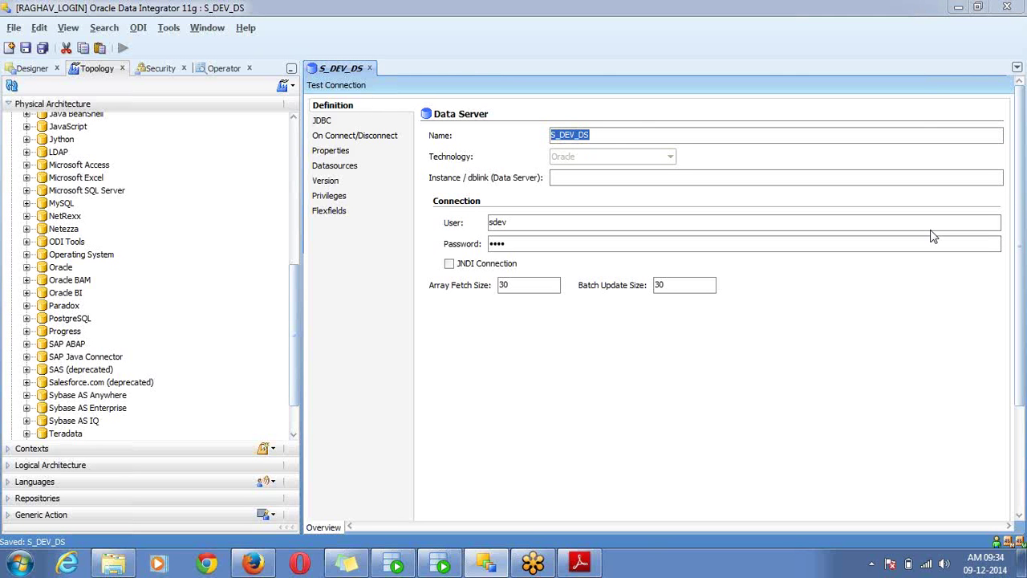
Review S_DEV_DS's JDBC settings: oracle.jdbc.OracleDriver and the localhost:1521:orcl thin URL
{"action": "mouse_move", "coordinate": [610, 131]}
{"action": "left_mouse_down"}
{"action": "mouse_move", "coordinate": [566, 110]}
{"action": "mouse_move", "coordinate": [529, 134]}
{"action": "mouse_move", "coordinate": [566, 146]}
{"action": "mouse_move", "coordinate": [598, 144]}
{"action": "mouse_move", "coordinate": [618, 129]}
{"action": "mouse_move", "coordinate": [611, 134]}
{"action": "left_mouse_up"}
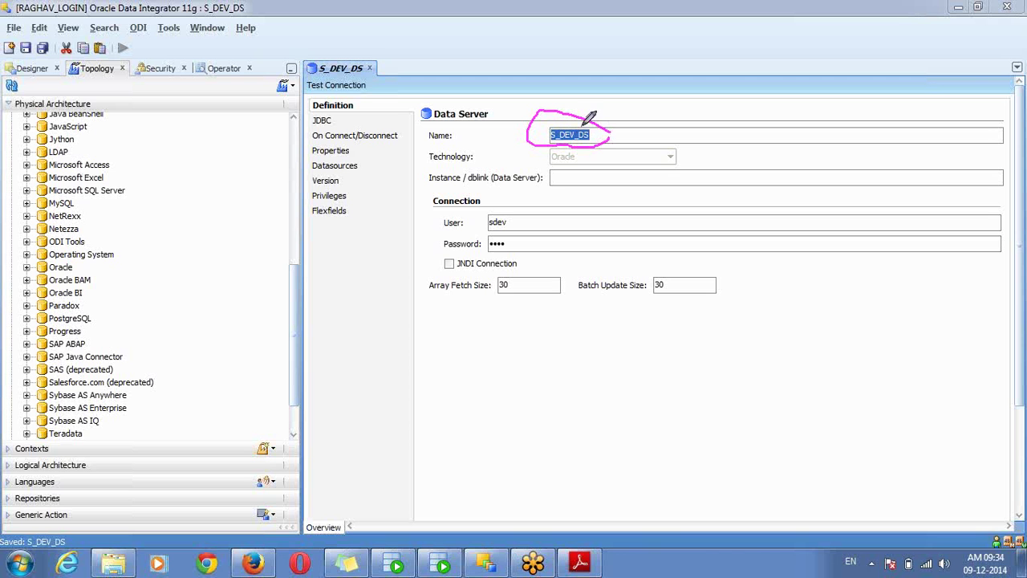
{"action": "left_click_drag", "start_coordinate": [580, 129], "coordinate": [595, 134]}
{"action": "mouse_move", "coordinate": [512, 211]}
{"action": "left_mouse_down"}
{"action": "mouse_move", "coordinate": [487, 230]}
{"action": "mouse_move", "coordinate": [522, 214]}
{"action": "mouse_move", "coordinate": [490, 247]}
{"action": "mouse_move", "coordinate": [518, 229]}
{"action": "left_mouse_up"}
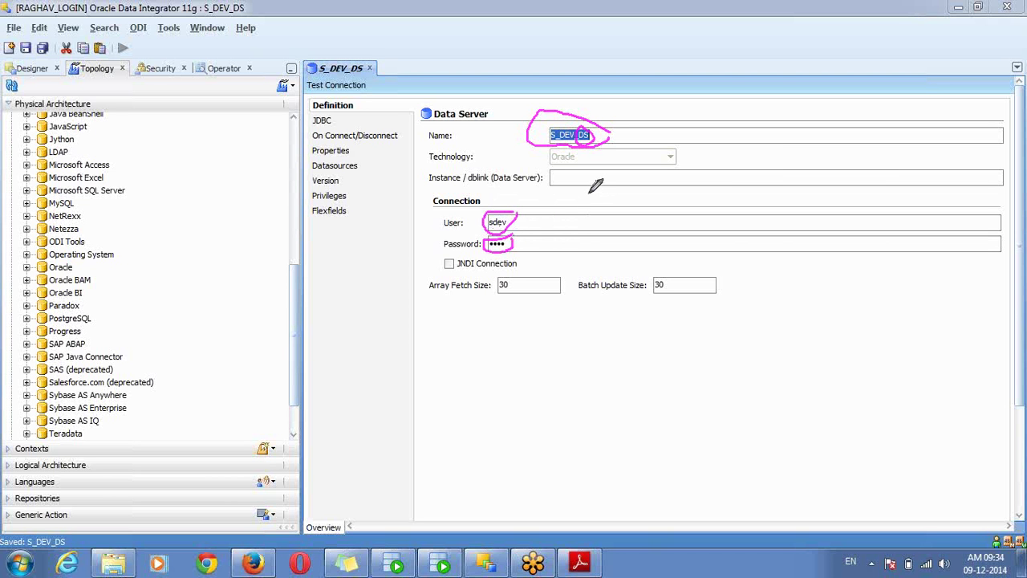
{"action": "mouse_move", "coordinate": [624, 171]}
{"action": "left_mouse_down"}
{"action": "mouse_move", "coordinate": [551, 172]}
{"action": "mouse_move", "coordinate": [627, 172]}
{"action": "left_mouse_up"}
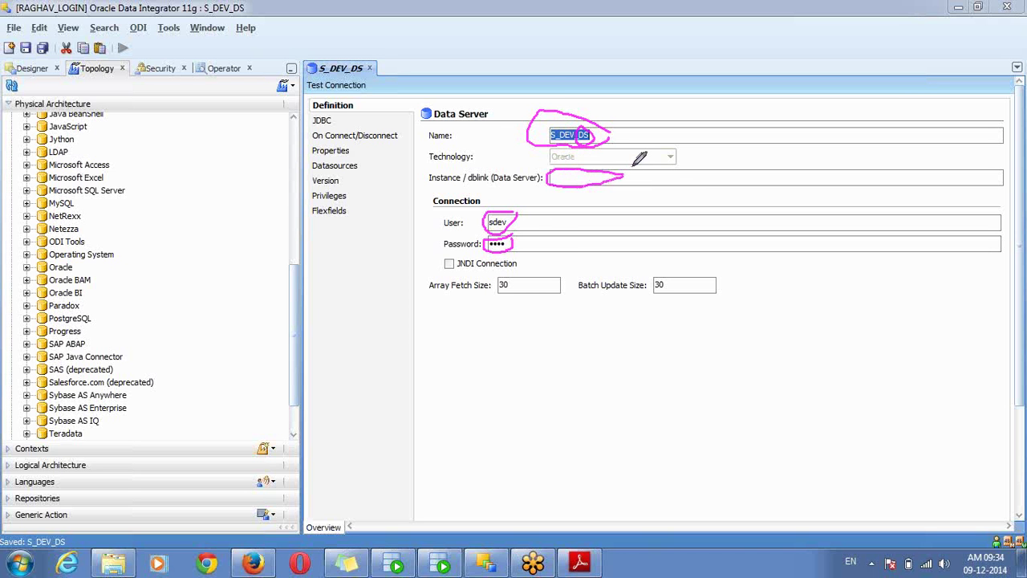
{"action": "mouse_move", "coordinate": [632, 167]}
{"action": "left_mouse_down"}
{"action": "mouse_move", "coordinate": [653, 178]}
{"action": "mouse_move", "coordinate": [627, 195]}
{"action": "left_mouse_up"}
{"action": "left_click", "coordinate": [335, 122]}
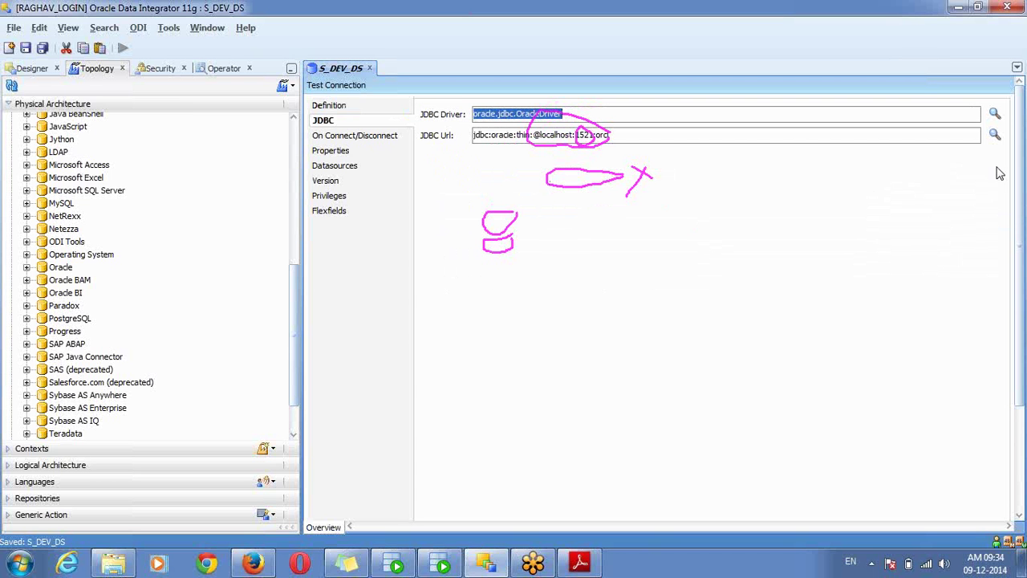
{"action": "left_click", "coordinate": [957, 298]}
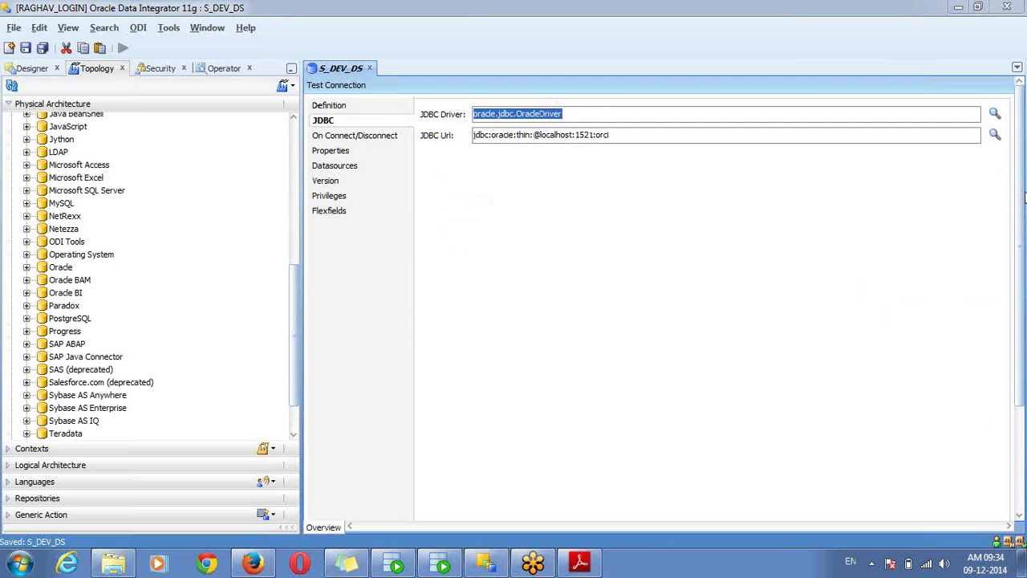
{"action": "left_click", "coordinate": [932, 230]}
{"action": "mouse_move", "coordinate": [578, 102]}
{"action": "left_mouse_down"}
{"action": "mouse_move", "coordinate": [451, 87]}
{"action": "mouse_move", "coordinate": [408, 103]}
{"action": "mouse_move", "coordinate": [434, 121]}
{"action": "mouse_move", "coordinate": [512, 124]}
{"action": "mouse_move", "coordinate": [583, 117]}
{"action": "mouse_move", "coordinate": [582, 96]}
{"action": "left_mouse_up"}
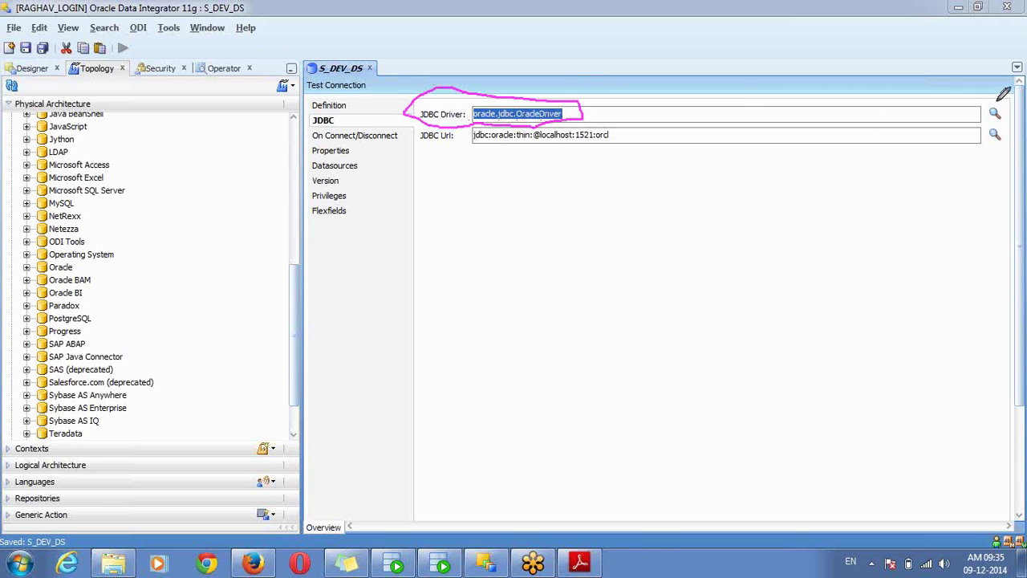
{"action": "mouse_move", "coordinate": [996, 101]}
{"action": "left_mouse_down"}
{"action": "mouse_move", "coordinate": [990, 112]}
{"action": "mouse_move", "coordinate": [1003, 114]}
{"action": "mouse_move", "coordinate": [989, 145]}
{"action": "mouse_move", "coordinate": [1003, 142]}
{"action": "mouse_move", "coordinate": [999, 131]}
{"action": "left_mouse_up"}
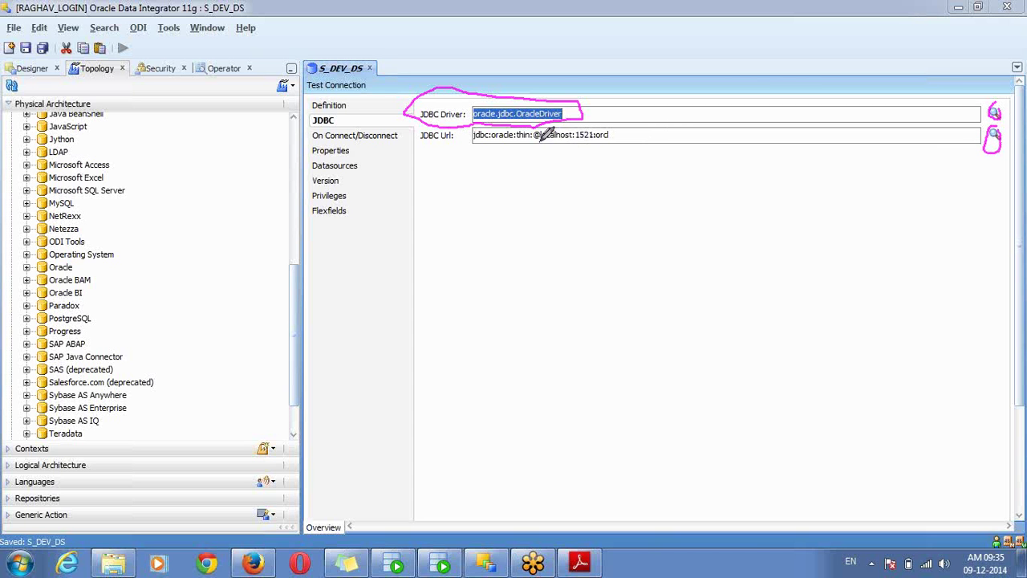
{"action": "left_click_drag", "start_coordinate": [540, 139], "coordinate": [612, 139]}
{"action": "mouse_move", "coordinate": [381, 85]}
{"action": "left_mouse_down"}
{"action": "mouse_move", "coordinate": [355, 73]}
{"action": "mouse_move", "coordinate": [305, 82]}
{"action": "mouse_move", "coordinate": [326, 91]}
{"action": "mouse_move", "coordinate": [382, 85]}
{"action": "left_mouse_up"}
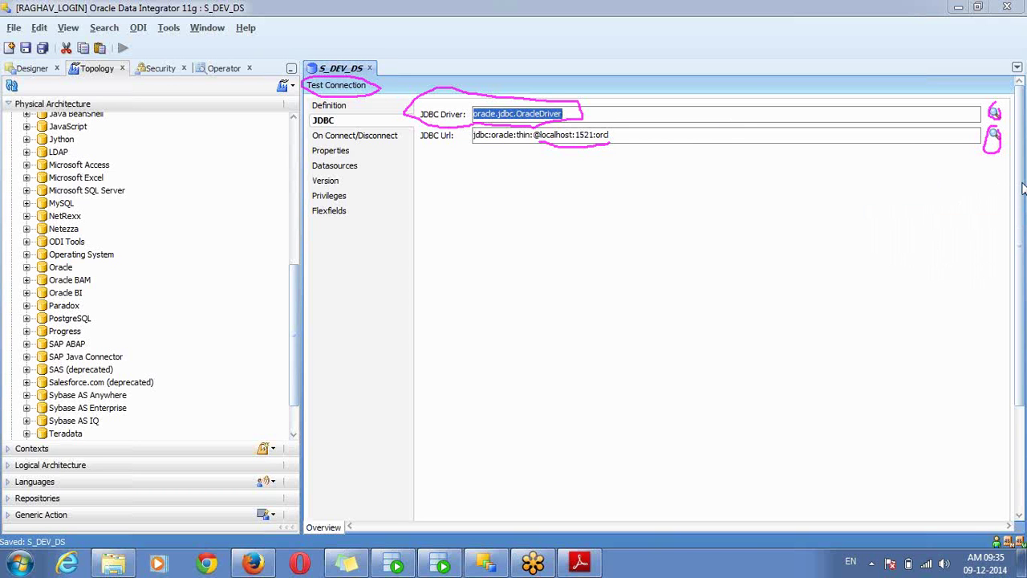
Retest the S_DEV_DS connection successfully, then select S_DEV_DS under Oracle in Physical Architecture
{"action": "left_click", "coordinate": [926, 294]}
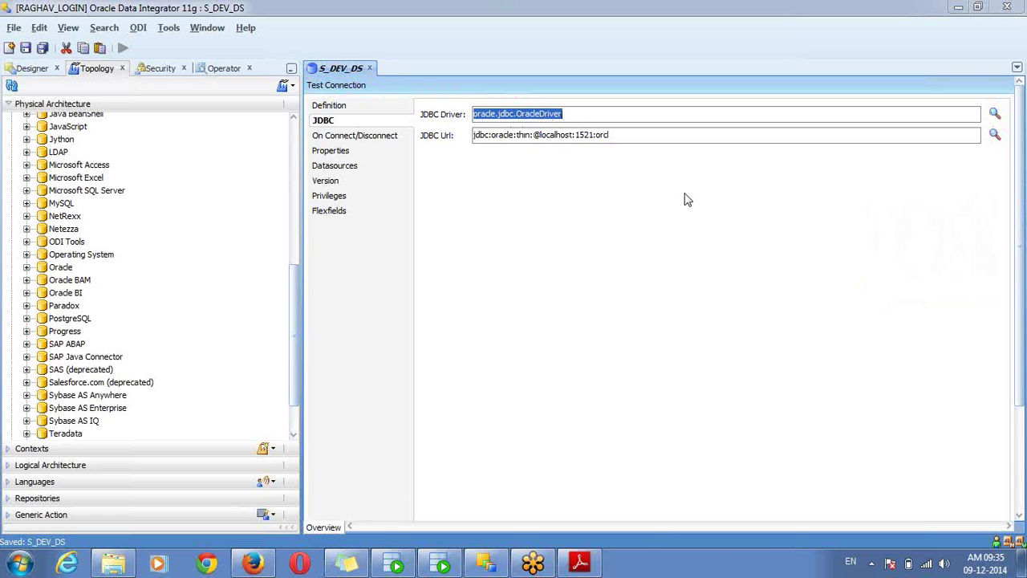
{"action": "left_click", "coordinate": [361, 86]}
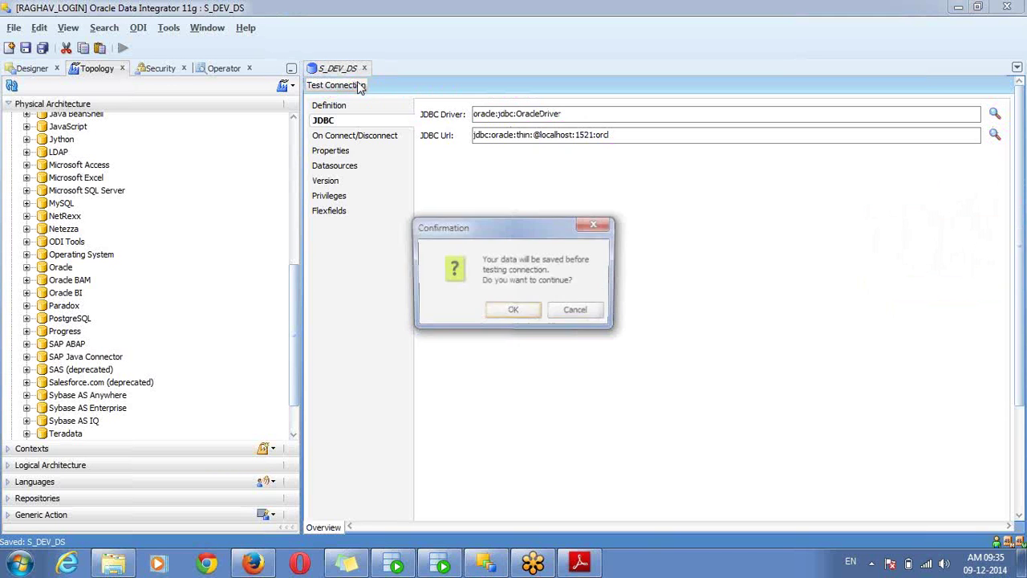
{"action": "left_click", "coordinate": [514, 311]}
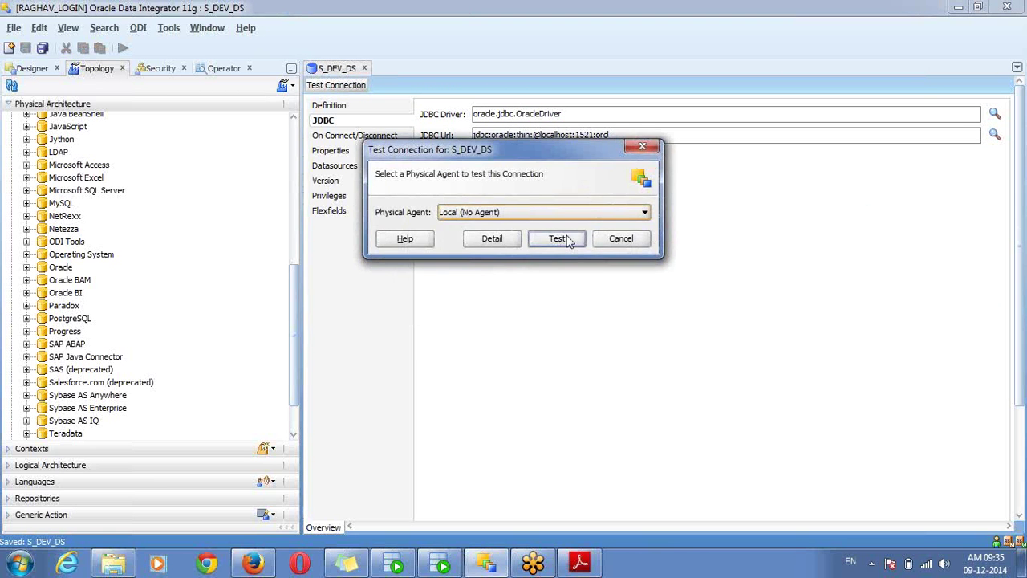
{"action": "left_click", "coordinate": [564, 238]}
{"action": "left_click", "coordinate": [623, 226]}
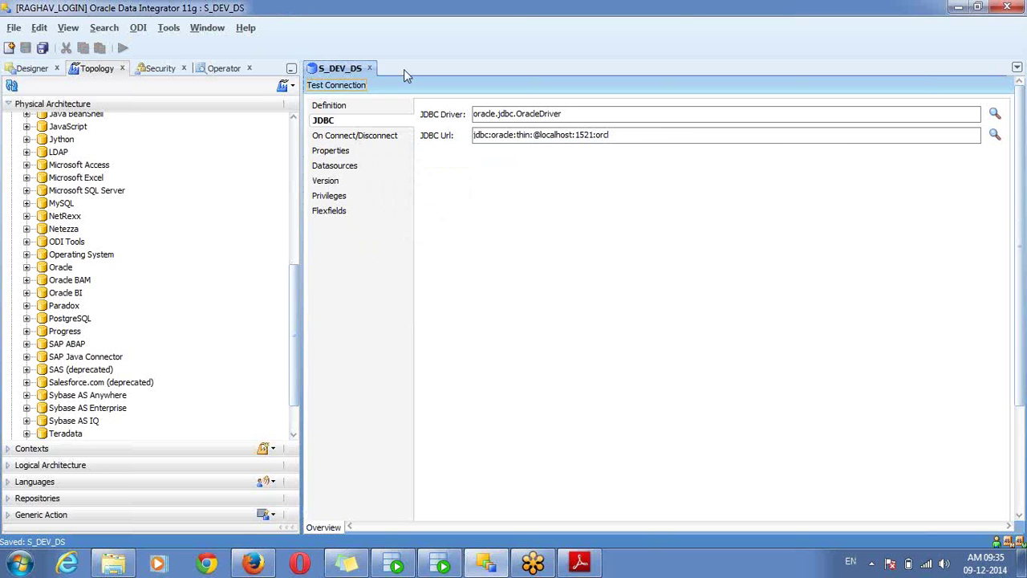
{"action": "left_click", "coordinate": [27, 268]}
{"action": "left_click", "coordinate": [77, 282]}
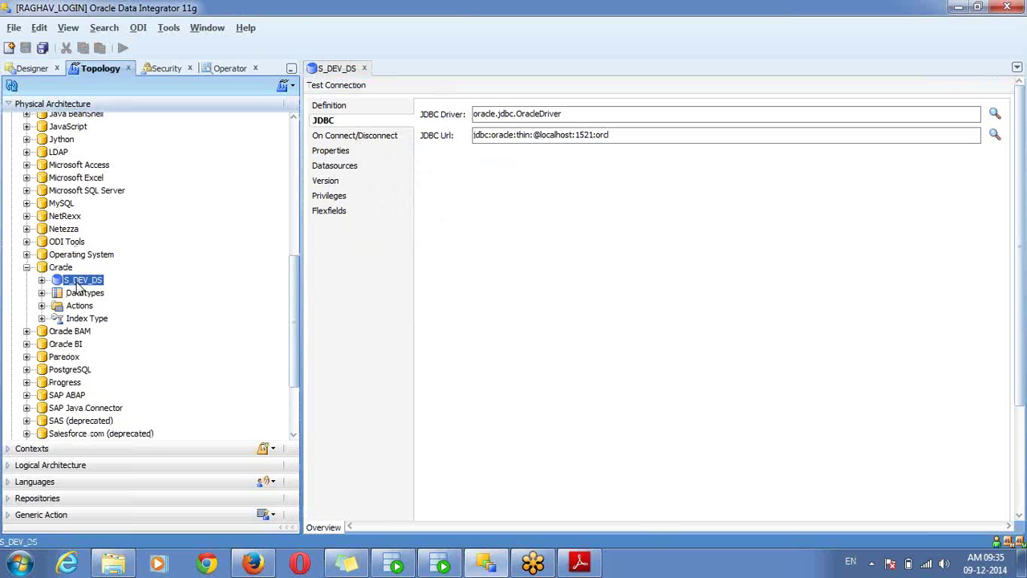
Add physical schema SDEV on S_DEV_DS with schema and work schema SDEV, and save it
{"action": "right_click", "coordinate": [78, 286]}
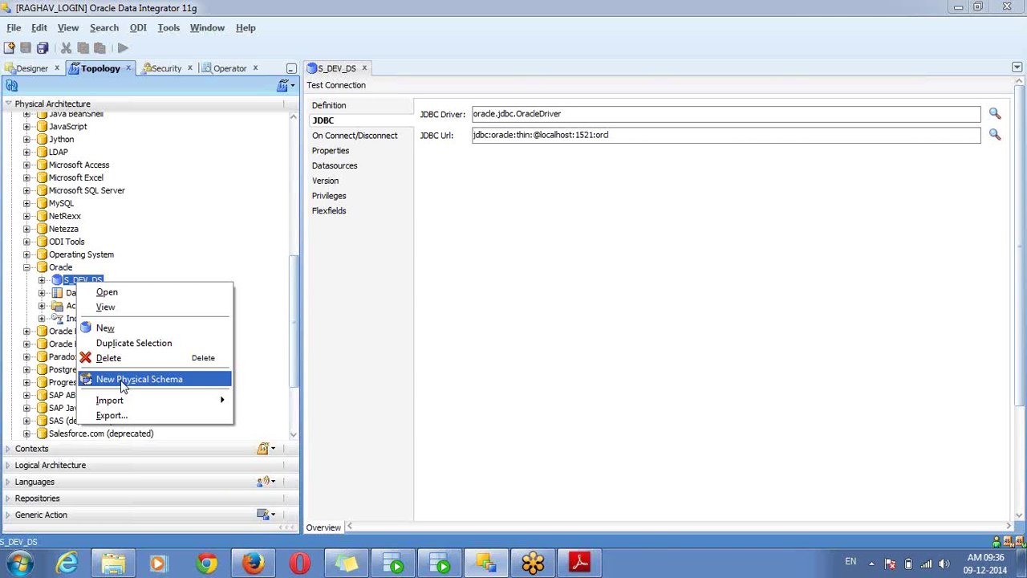
{"action": "left_click", "coordinate": [123, 386]}
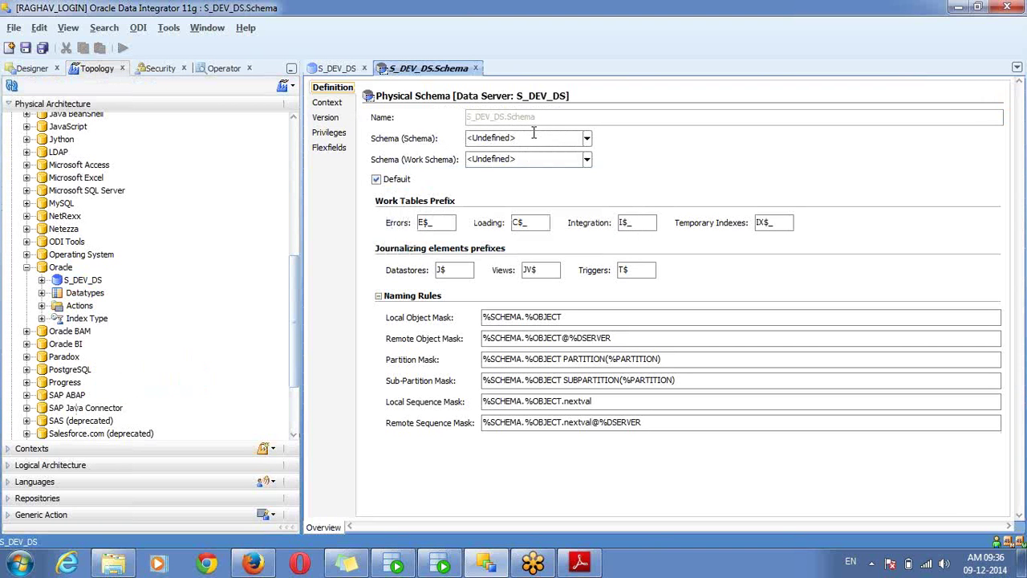
{"action": "left_click", "coordinate": [534, 136]}
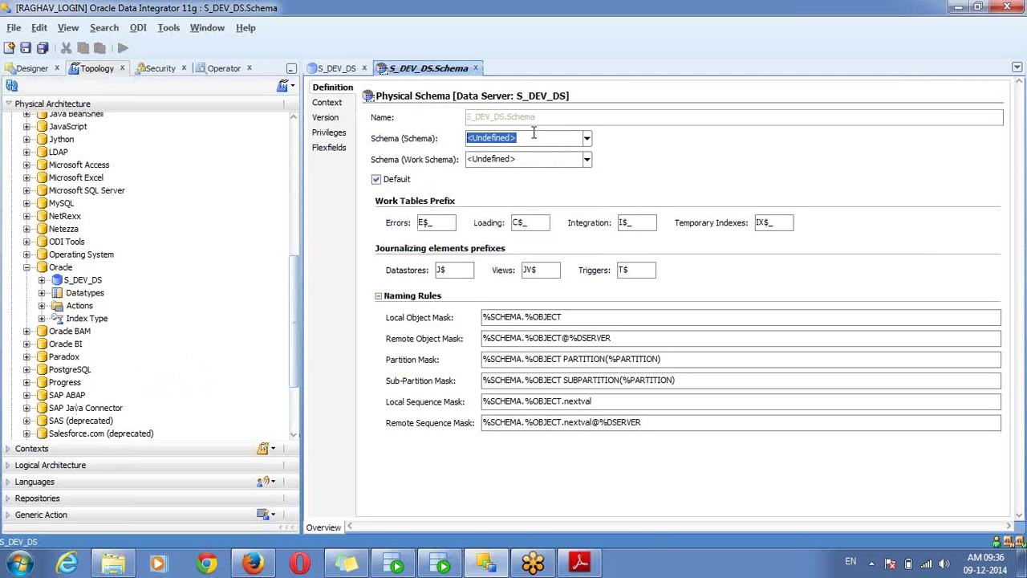
{"action": "type", "text": "SDEV"}
{"action": "key", "text": "Tab"}
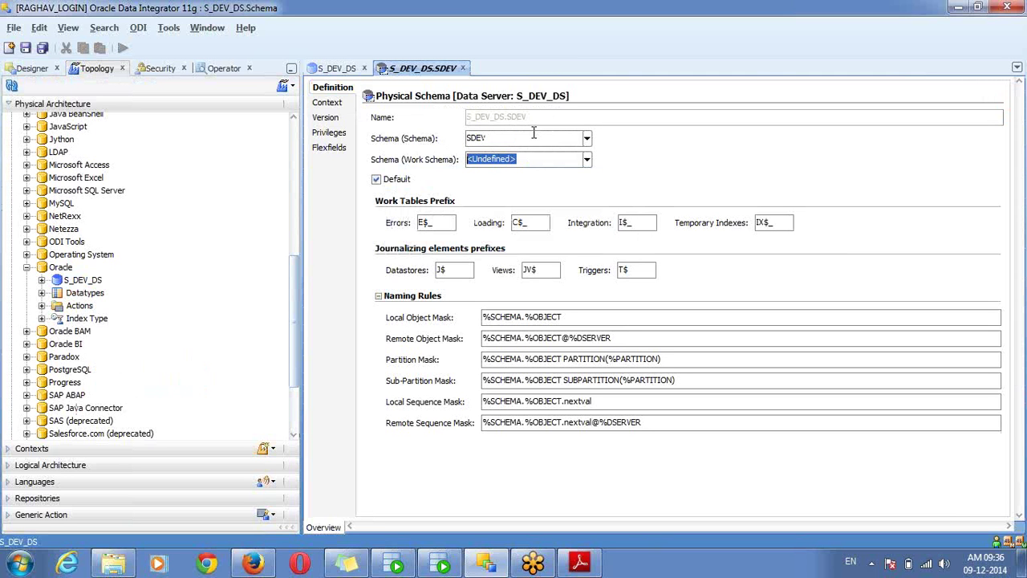
{"action": "type", "text": "SDEV"}
{"action": "left_click", "coordinate": [43, 48]}
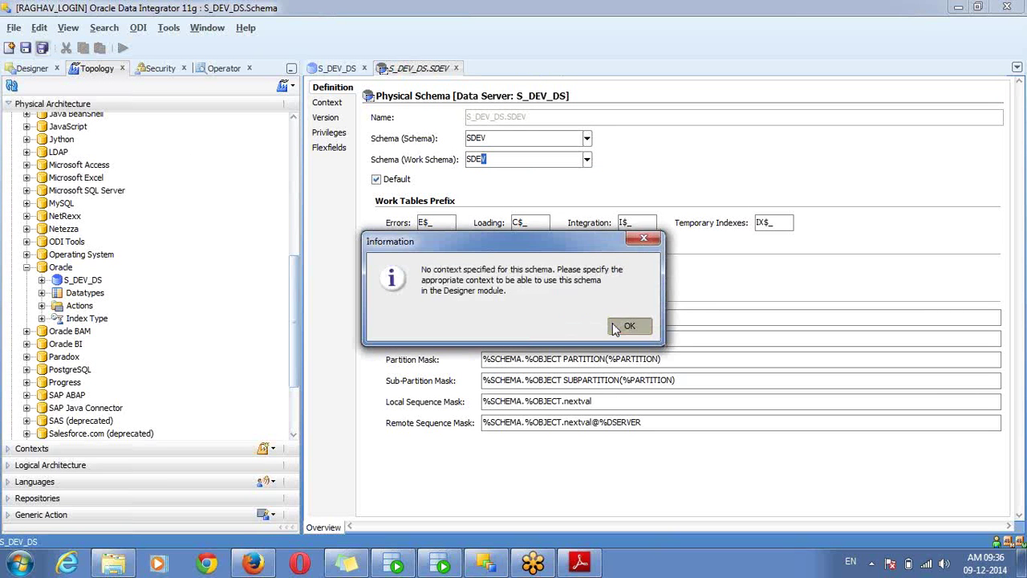
{"action": "left_click", "coordinate": [630, 327]}
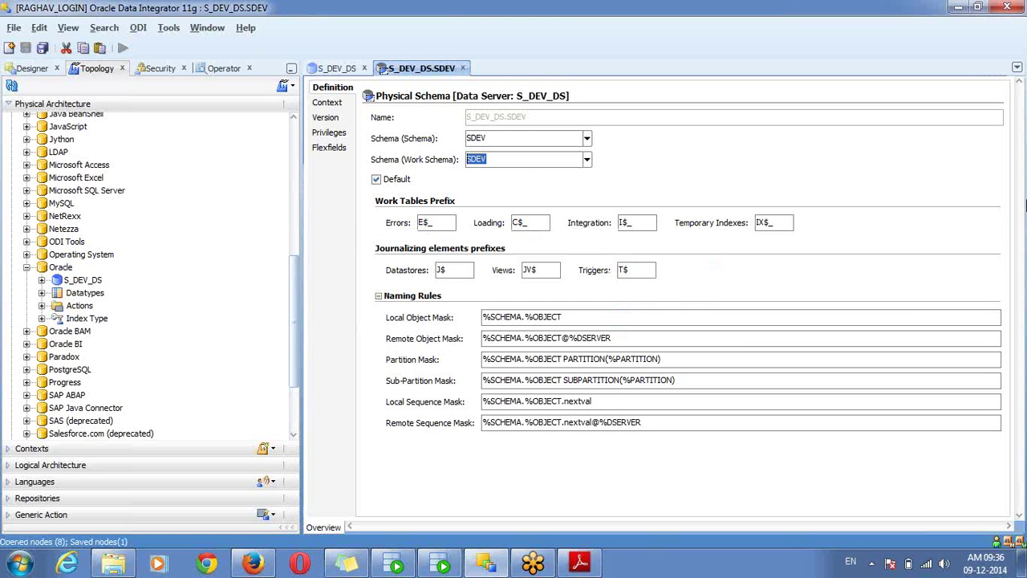
{"action": "left_click", "coordinate": [1019, 206]}
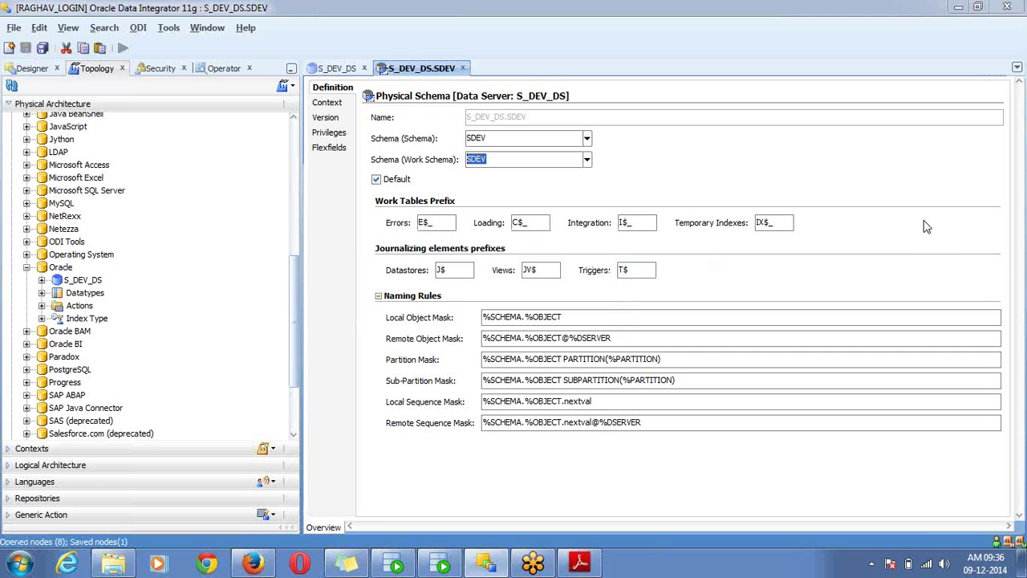
{"action": "left_click", "coordinate": [926, 225]}
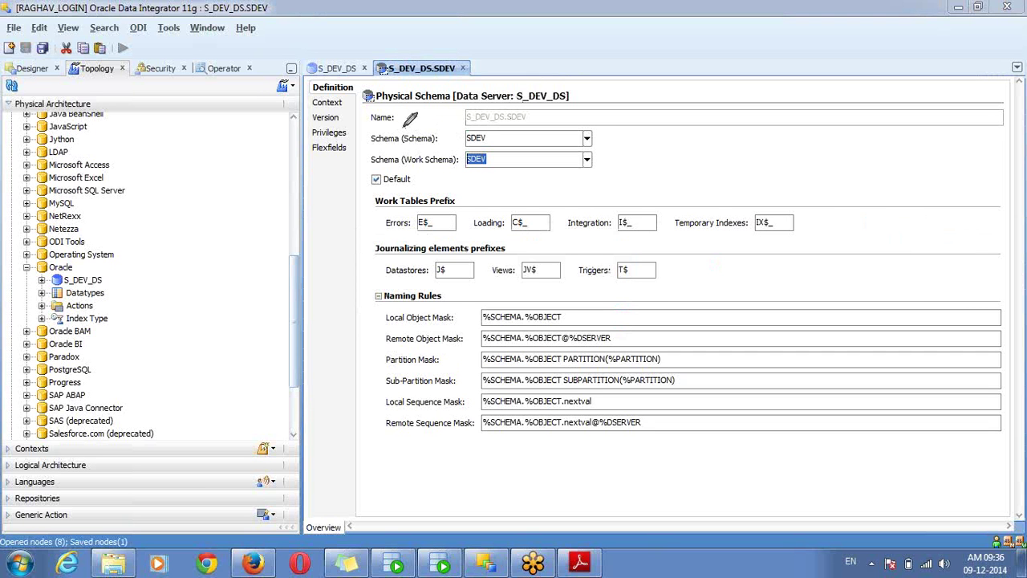
{"action": "mouse_move", "coordinate": [394, 125]}
{"action": "left_mouse_down"}
{"action": "mouse_move", "coordinate": [373, 124]}
{"action": "mouse_move", "coordinate": [526, 122]}
{"action": "mouse_move", "coordinate": [595, 137]}
{"action": "mouse_move", "coordinate": [590, 146]}
{"action": "mouse_move", "coordinate": [374, 148]}
{"action": "mouse_move", "coordinate": [368, 128]}
{"action": "left_mouse_up"}
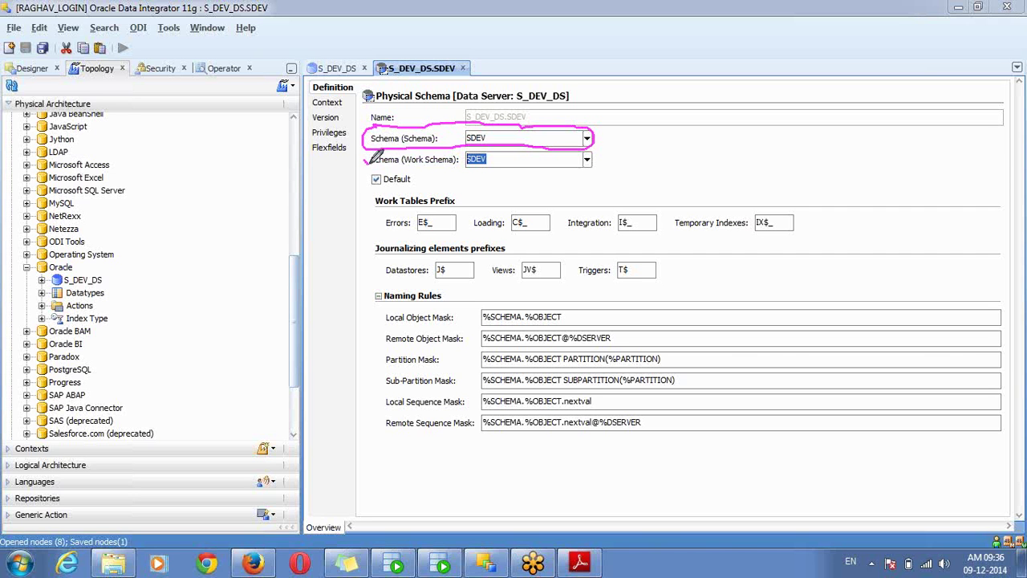
{"action": "mouse_move", "coordinate": [373, 166]}
{"action": "left_mouse_down"}
{"action": "mouse_move", "coordinate": [481, 180]}
{"action": "mouse_move", "coordinate": [608, 159]}
{"action": "mouse_move", "coordinate": [590, 141]}
{"action": "left_mouse_up"}
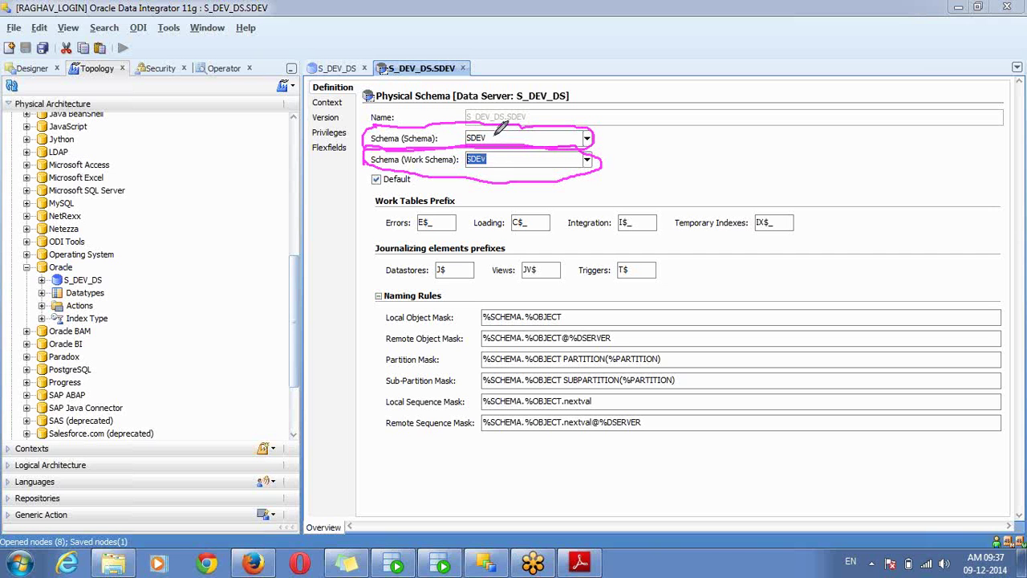
{"action": "mouse_move", "coordinate": [467, 146]}
{"action": "left_mouse_down"}
{"action": "mouse_move", "coordinate": [482, 170]}
{"action": "mouse_move", "coordinate": [497, 141]}
{"action": "left_mouse_up"}
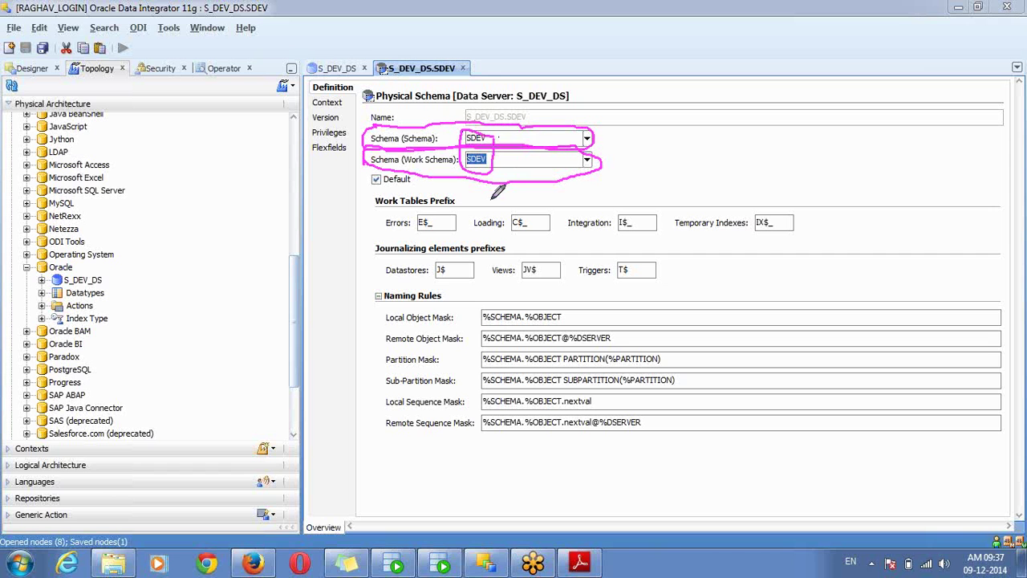
{"action": "mouse_move", "coordinate": [491, 146]}
{"action": "left_mouse_down"}
{"action": "mouse_move", "coordinate": [556, 164]}
{"action": "mouse_move", "coordinate": [609, 138]}
{"action": "left_mouse_up"}
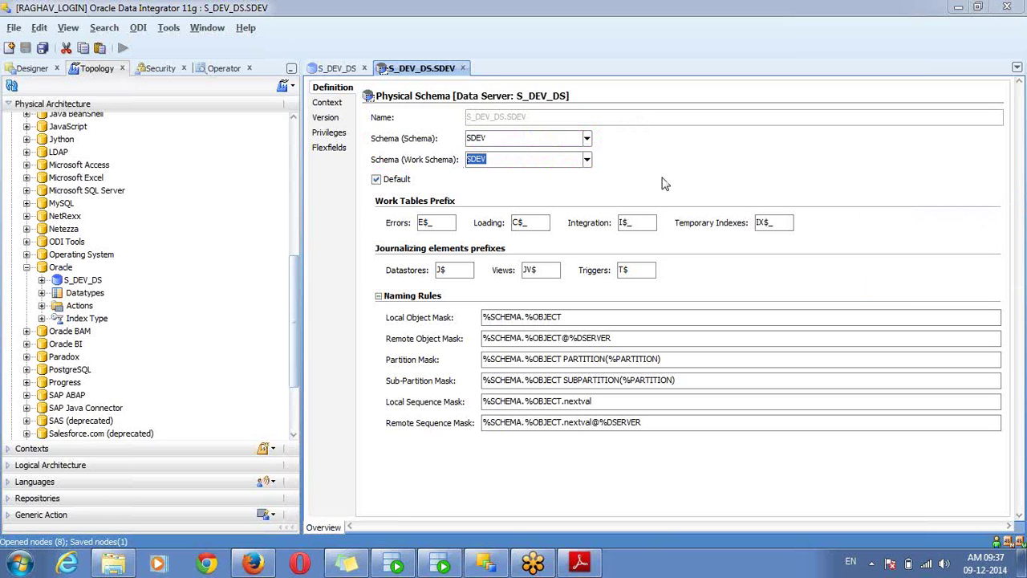
{"action": "left_click", "coordinate": [587, 160]}
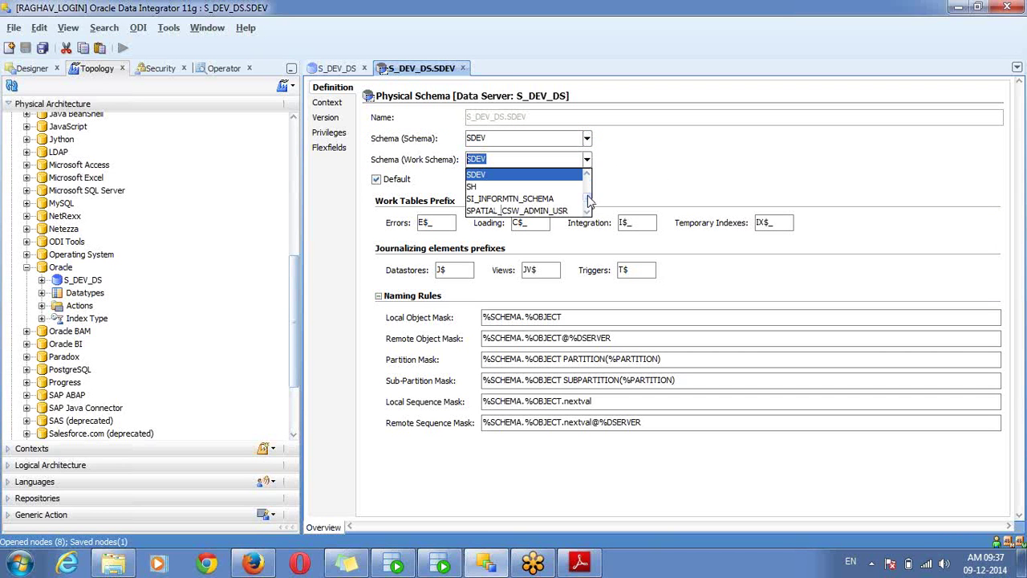
{"action": "left_click_drag", "start_coordinate": [588, 201], "coordinate": [590, 179]}
{"action": "left_click", "coordinate": [627, 177]}
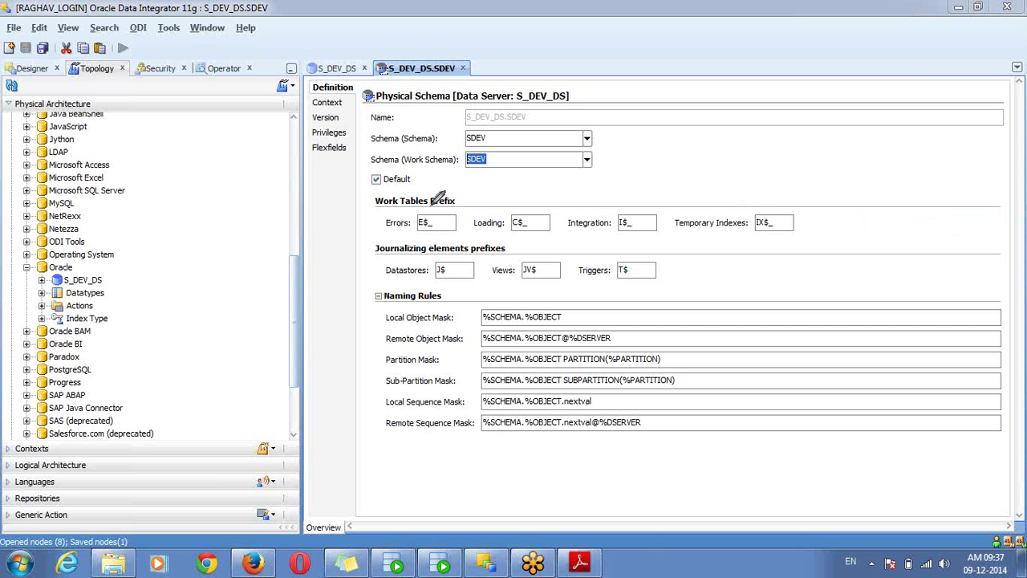
{"action": "mouse_move", "coordinate": [434, 194]}
{"action": "left_mouse_down"}
{"action": "mouse_move", "coordinate": [382, 193]}
{"action": "mouse_move", "coordinate": [383, 224]}
{"action": "mouse_move", "coordinate": [561, 243]}
{"action": "mouse_move", "coordinate": [631, 228]}
{"action": "mouse_move", "coordinate": [750, 242]}
{"action": "mouse_move", "coordinate": [814, 233]}
{"action": "mouse_move", "coordinate": [725, 183]}
{"action": "mouse_move", "coordinate": [530, 194]}
{"action": "mouse_move", "coordinate": [441, 187]}
{"action": "left_mouse_up"}
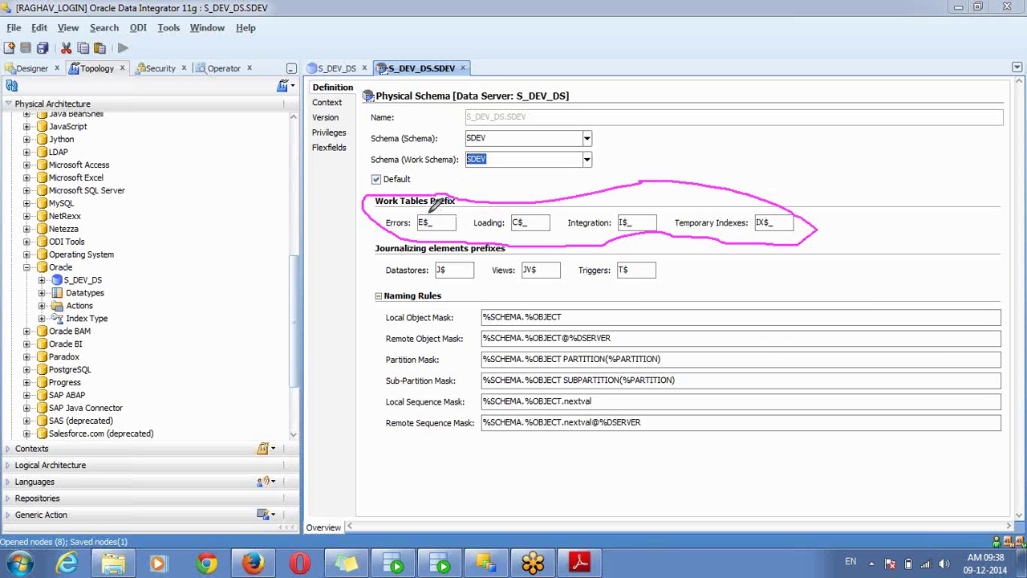
{"action": "mouse_move", "coordinate": [431, 210]}
{"action": "left_mouse_down"}
{"action": "mouse_move", "coordinate": [424, 227]}
{"action": "mouse_move", "coordinate": [446, 229]}
{"action": "mouse_move", "coordinate": [449, 210]}
{"action": "mouse_move", "coordinate": [432, 203]}
{"action": "left_mouse_up"}
{"action": "mouse_move", "coordinate": [535, 206]}
{"action": "left_mouse_down"}
{"action": "mouse_move", "coordinate": [515, 211]}
{"action": "mouse_move", "coordinate": [510, 230]}
{"action": "mouse_move", "coordinate": [529, 239]}
{"action": "mouse_move", "coordinate": [545, 228]}
{"action": "mouse_move", "coordinate": [537, 209]}
{"action": "left_mouse_up"}
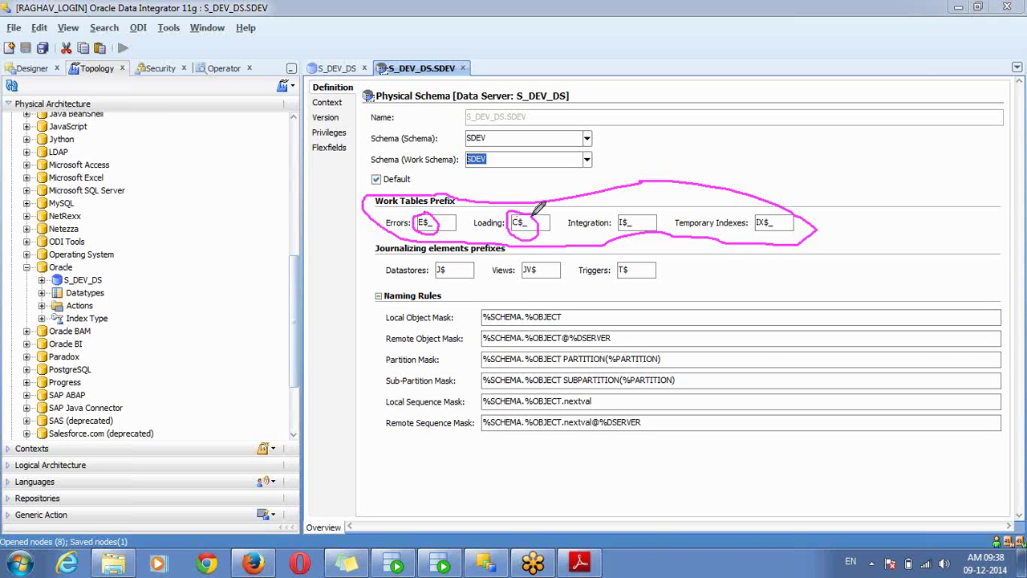
{"action": "mouse_move", "coordinate": [652, 207]}
{"action": "left_mouse_down"}
{"action": "mouse_move", "coordinate": [624, 196]}
{"action": "mouse_move", "coordinate": [615, 212]}
{"action": "mouse_move", "coordinate": [628, 235]}
{"action": "mouse_move", "coordinate": [647, 227]}
{"action": "left_mouse_up"}
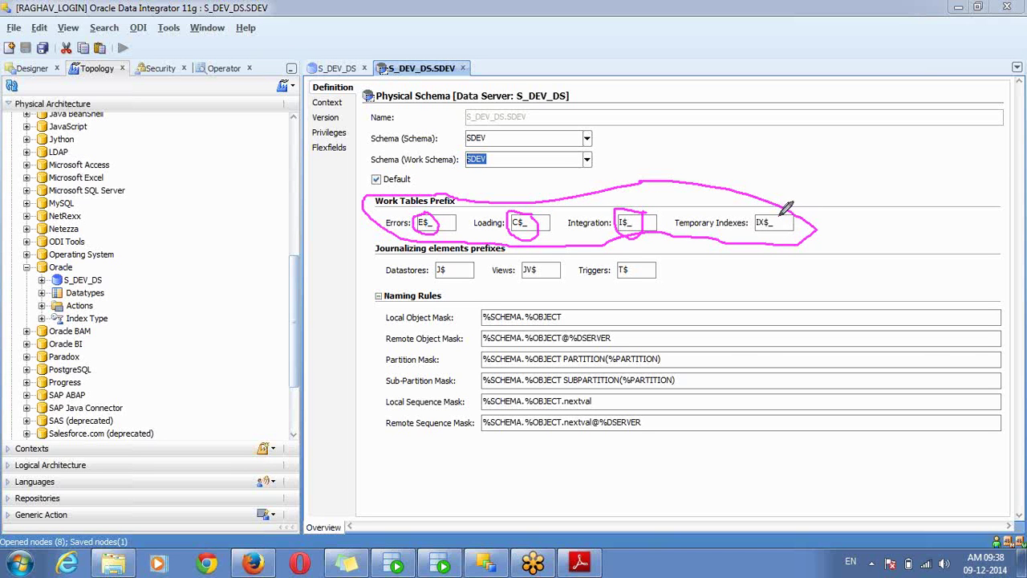
{"action": "mouse_move", "coordinate": [778, 211]}
{"action": "left_mouse_down"}
{"action": "mouse_move", "coordinate": [763, 202]}
{"action": "mouse_move", "coordinate": [749, 219]}
{"action": "mouse_move", "coordinate": [776, 230]}
{"action": "mouse_move", "coordinate": [784, 215]}
{"action": "left_mouse_up"}
{"action": "mouse_move", "coordinate": [486, 145]}
{"action": "left_mouse_down"}
{"action": "mouse_move", "coordinate": [467, 150]}
{"action": "mouse_move", "coordinate": [466, 166]}
{"action": "mouse_move", "coordinate": [488, 165]}
{"action": "mouse_move", "coordinate": [495, 152]}
{"action": "left_mouse_up"}
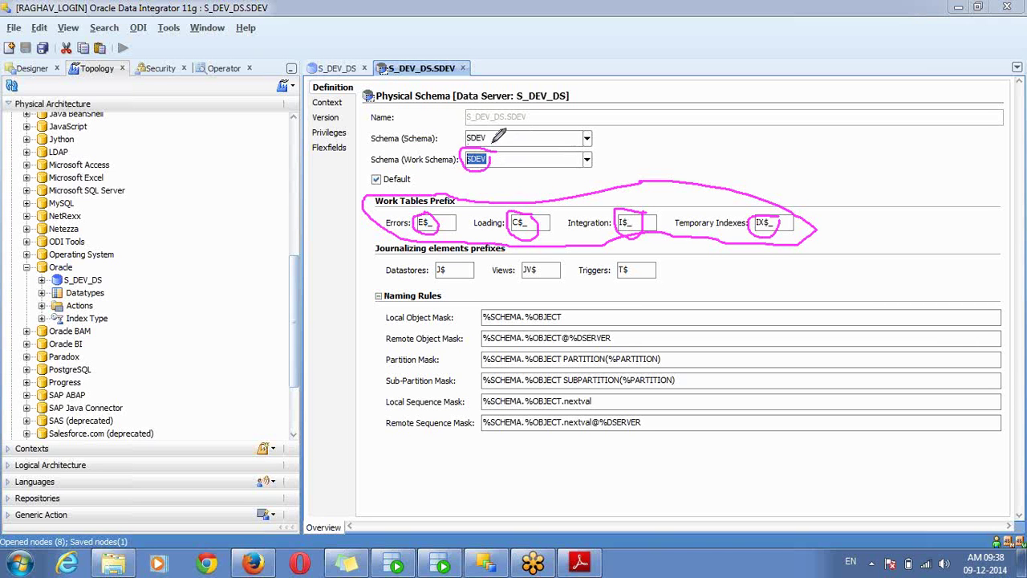
{"action": "mouse_move", "coordinate": [492, 131]}
{"action": "left_mouse_down"}
{"action": "mouse_move", "coordinate": [482, 122]}
{"action": "mouse_move", "coordinate": [461, 141]}
{"action": "mouse_move", "coordinate": [485, 148]}
{"action": "mouse_move", "coordinate": [495, 130]}
{"action": "left_mouse_up"}
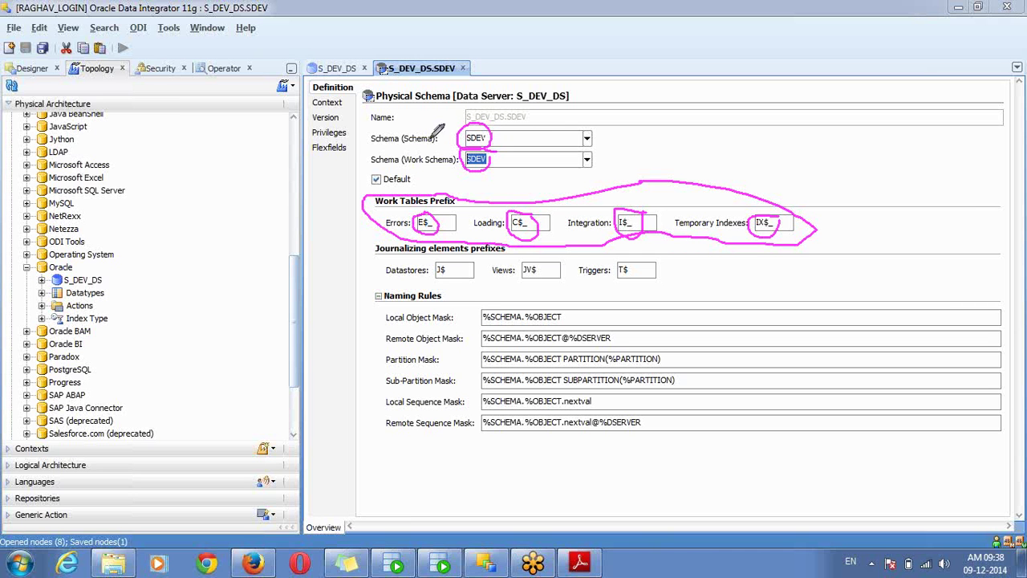
{"action": "left_click_drag", "start_coordinate": [403, 122], "coordinate": [421, 121]}
{"action": "left_click_drag", "start_coordinate": [360, 167], "coordinate": [364, 157]}
{"action": "left_click_drag", "start_coordinate": [499, 157], "coordinate": [518, 144]}
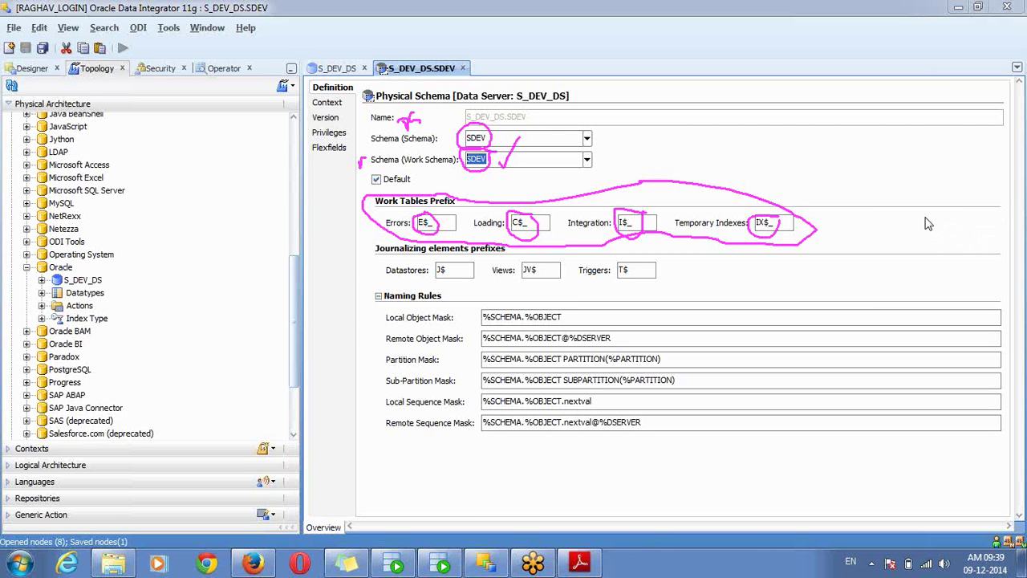
Expand S_DEV_DS to show S_DEV_DS.SDEV, then bring up the Oracle technology's context menu
{"action": "left_click", "coordinate": [933, 289]}
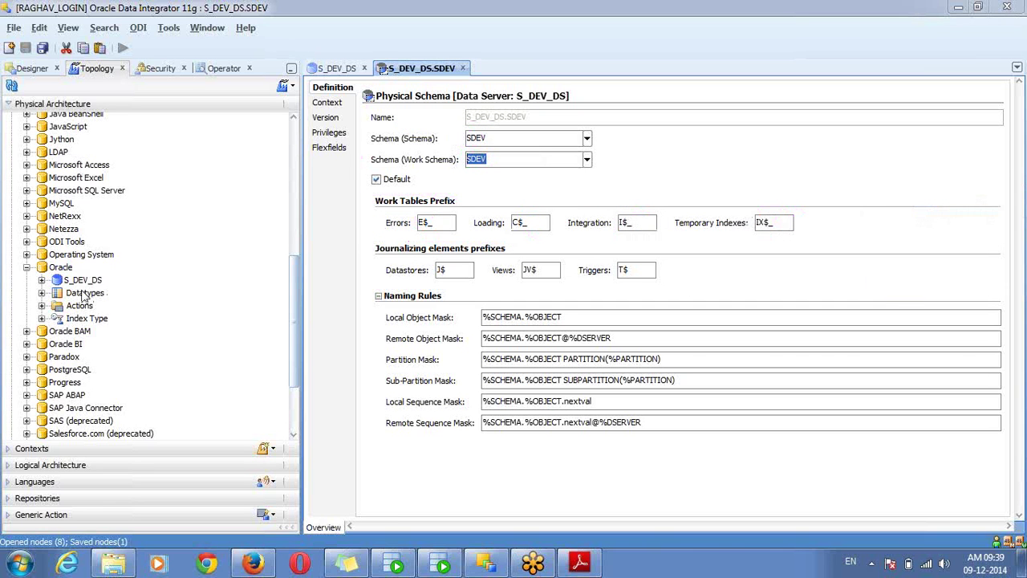
{"action": "left_click", "coordinate": [41, 280]}
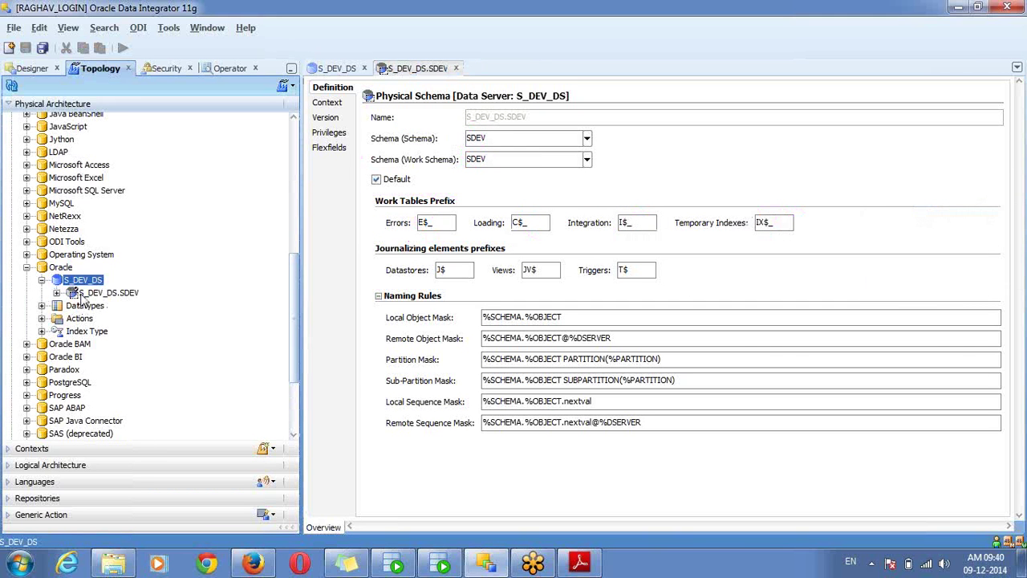
{"action": "left_click", "coordinate": [84, 294]}
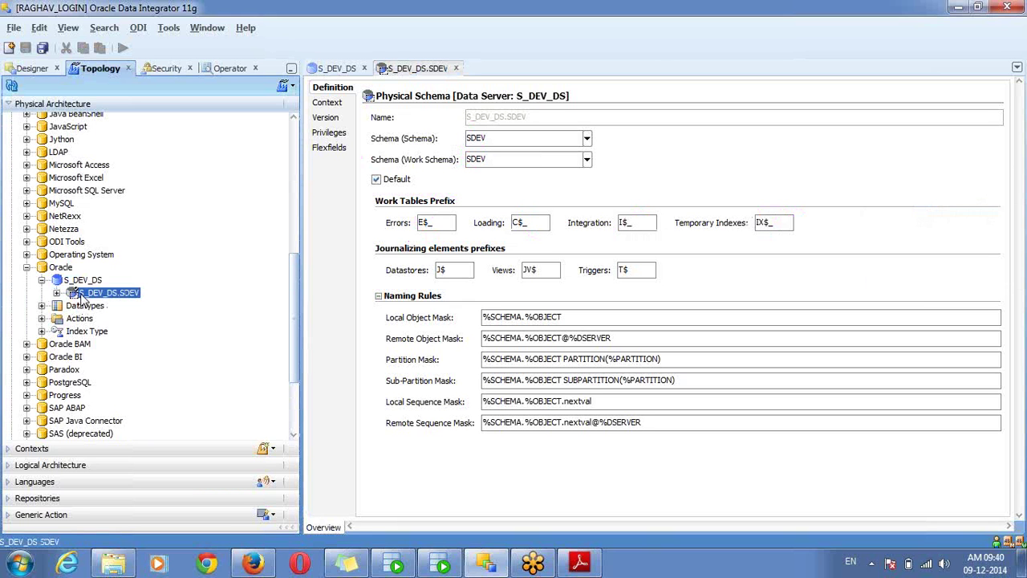
{"action": "left_click", "coordinate": [62, 269]}
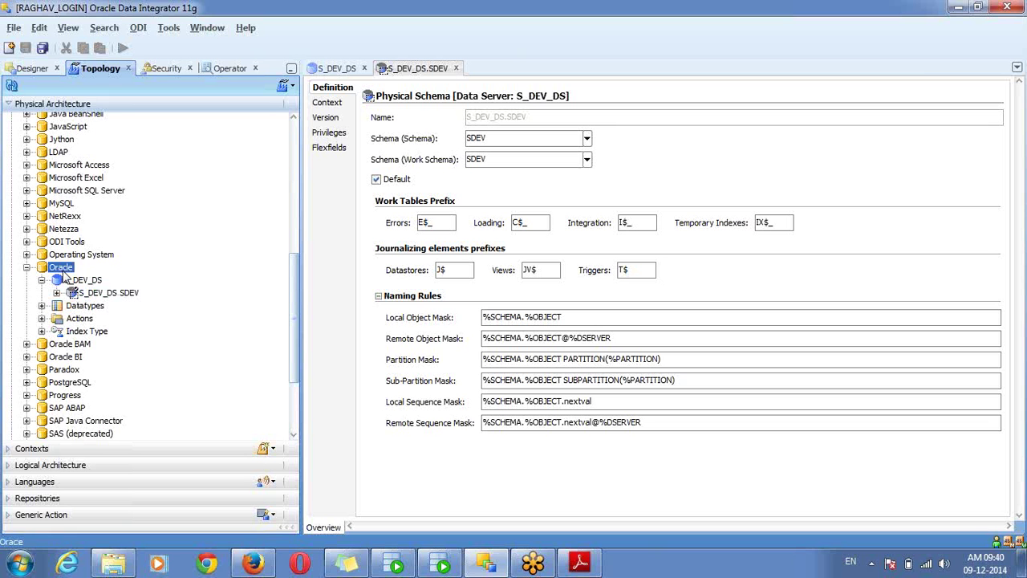
{"action": "right_click", "coordinate": [66, 275]}
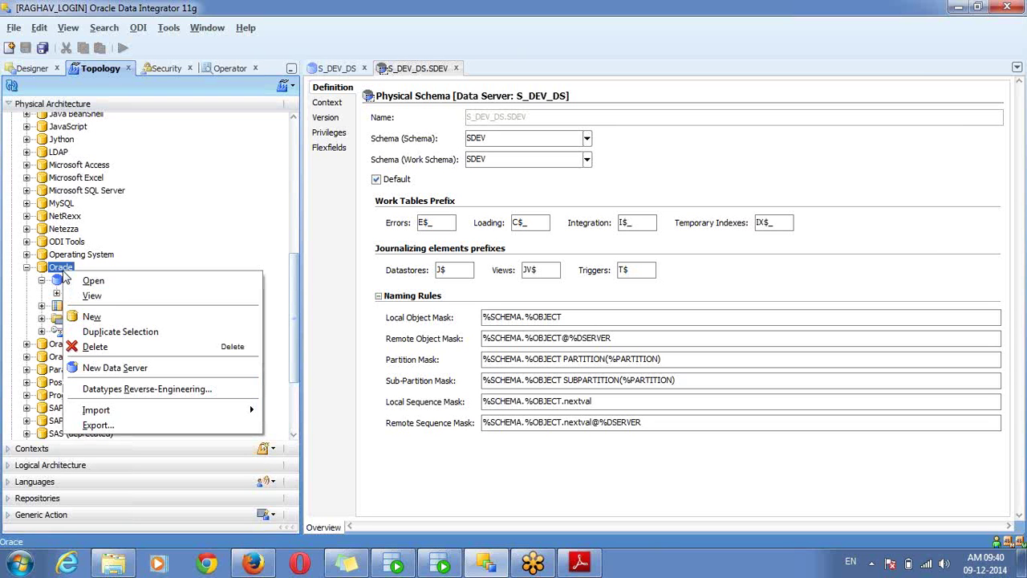
Create Oracle data server S_TEST_DS with connection user stest and its password
{"action": "left_click", "coordinate": [141, 370]}
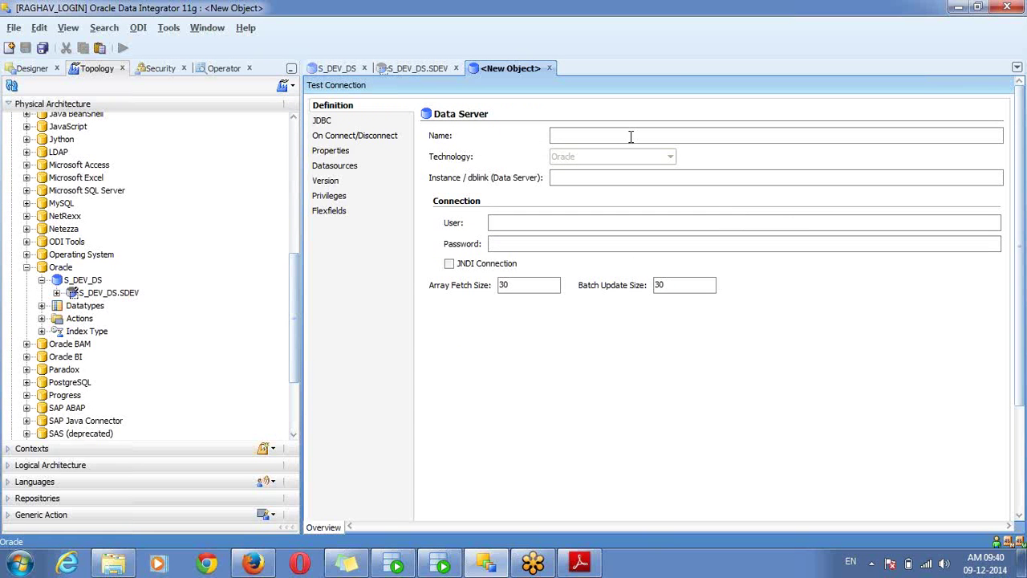
{"action": "type", "text": "S_TES"}
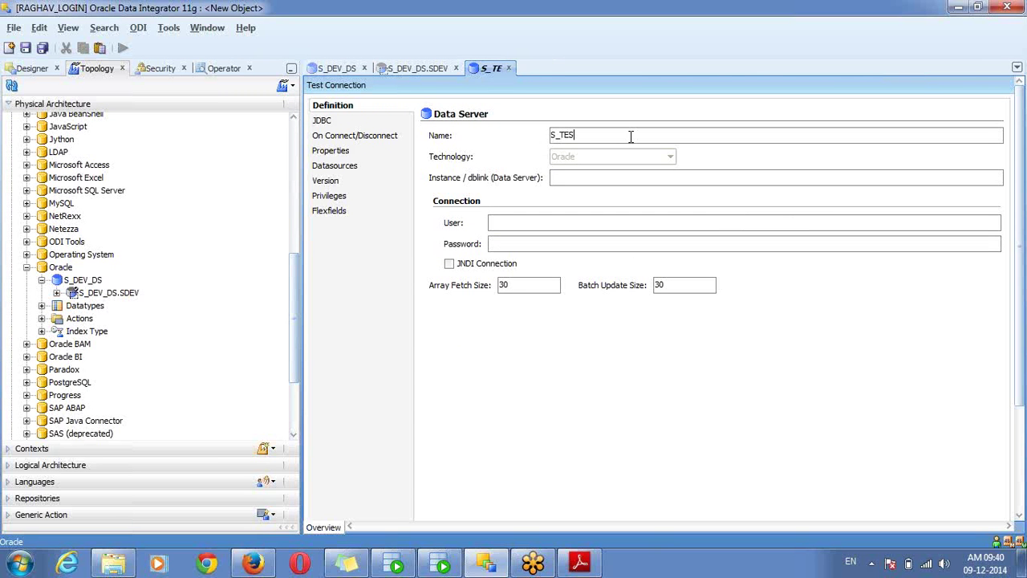
{"action": "type", "text": "T_DS"}
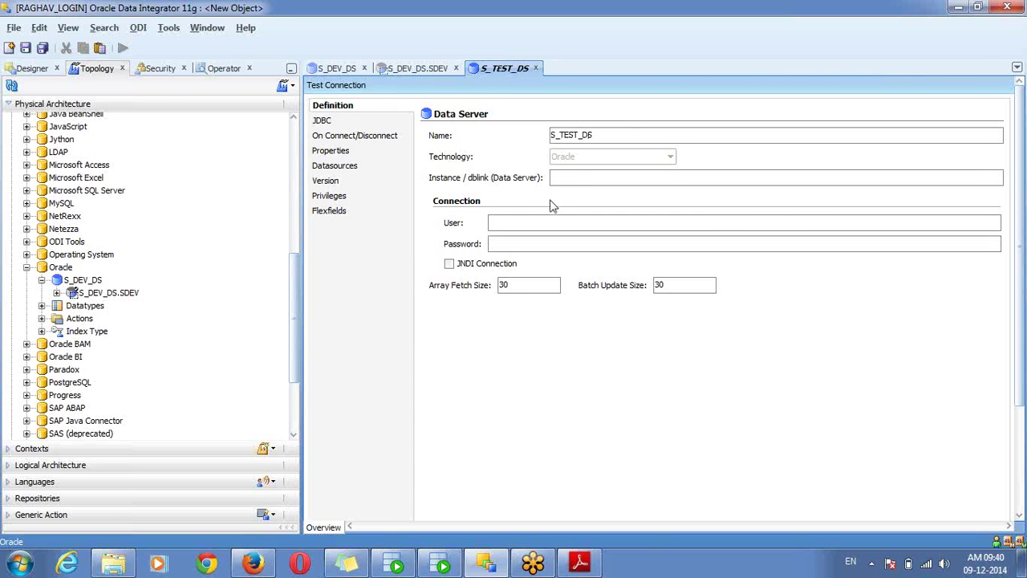
{"action": "left_click", "coordinate": [541, 216]}
{"action": "type", "text": "stest"}
{"action": "key", "text": "Tab"}
{"action": "type", "text": "stest"}
{"action": "left_click", "coordinate": [369, 120]}
{"action": "left_click", "coordinate": [995, 114]}
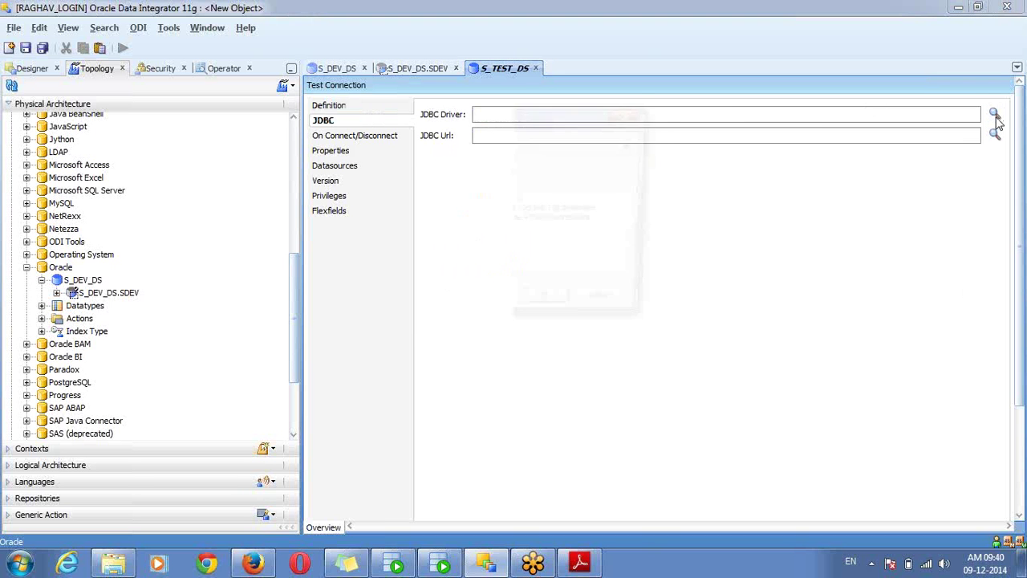
{"action": "left_click", "coordinate": [544, 309]}
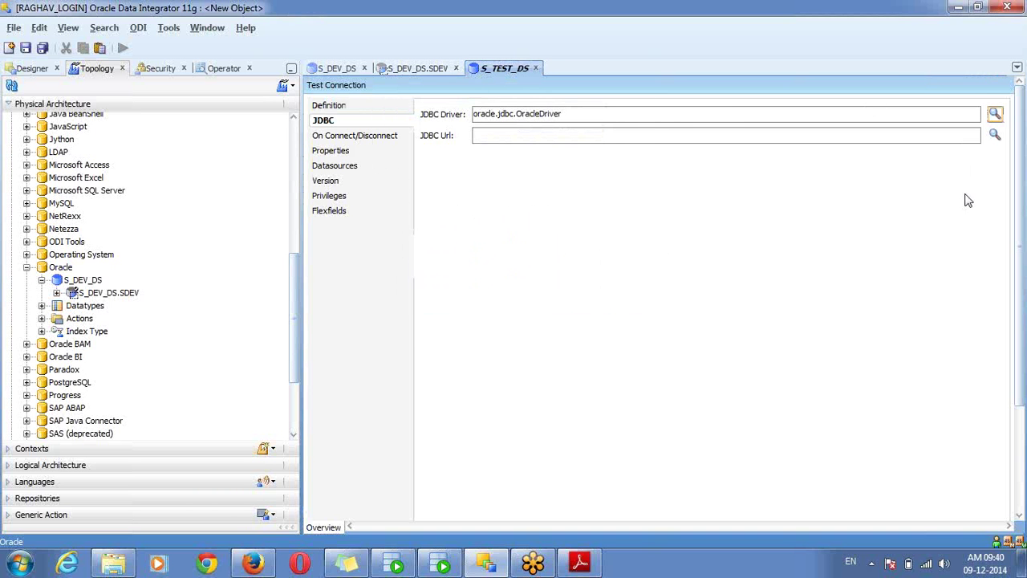
{"action": "left_click", "coordinate": [996, 134]}
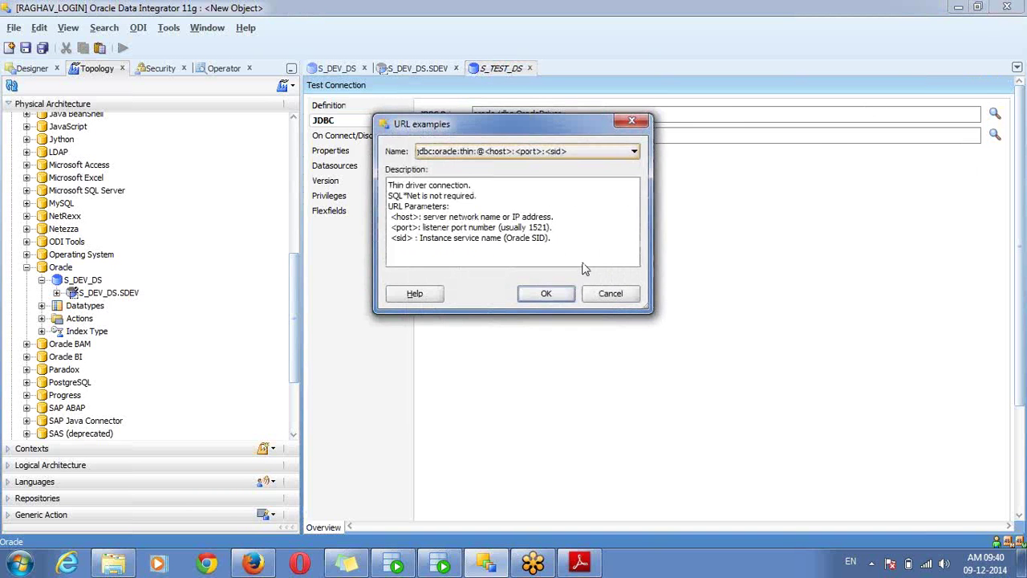
{"action": "left_click", "coordinate": [547, 293]}
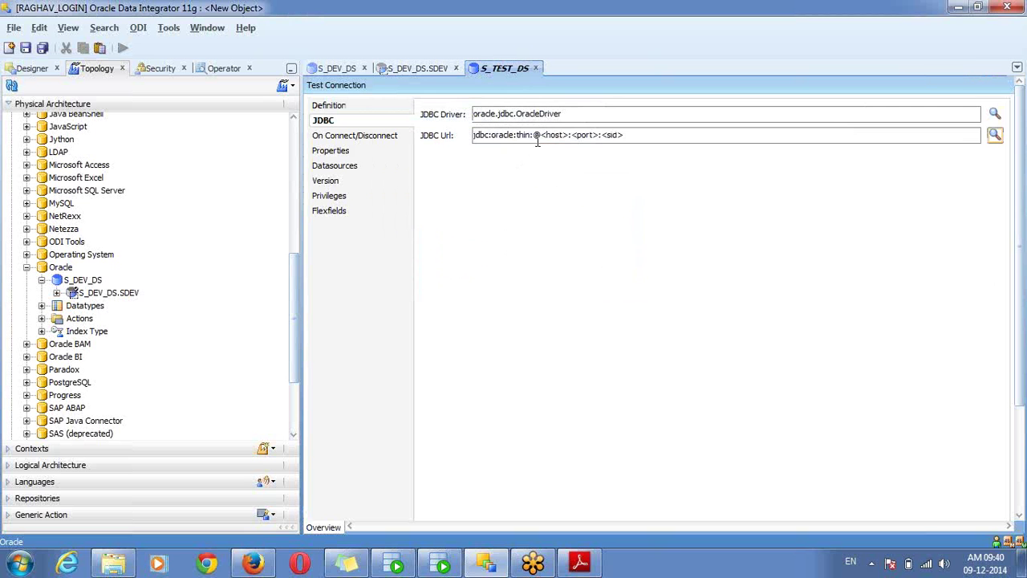
{"action": "left_click_drag", "start_coordinate": [541, 135], "coordinate": [685, 138]}
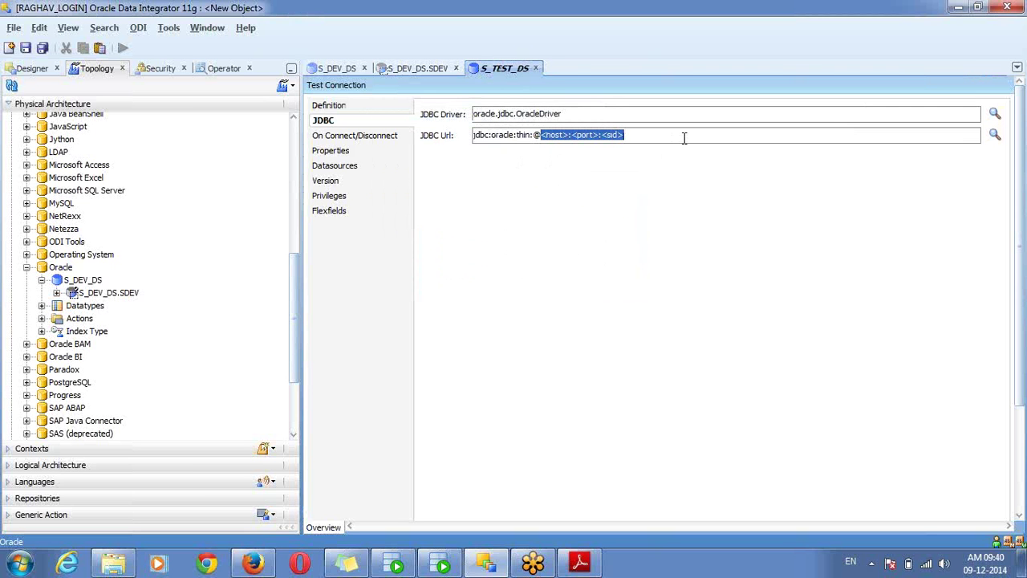
{"action": "type", "text": "localhost"}
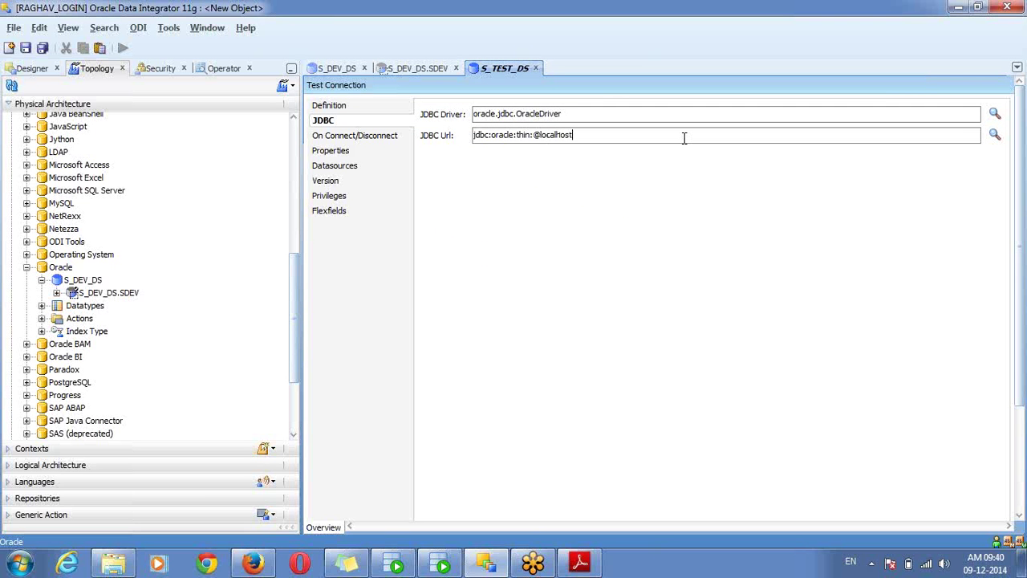
{"action": "type", "text": ":15211:orcl"}
{"action": "key", "text": "ctrl+s"}
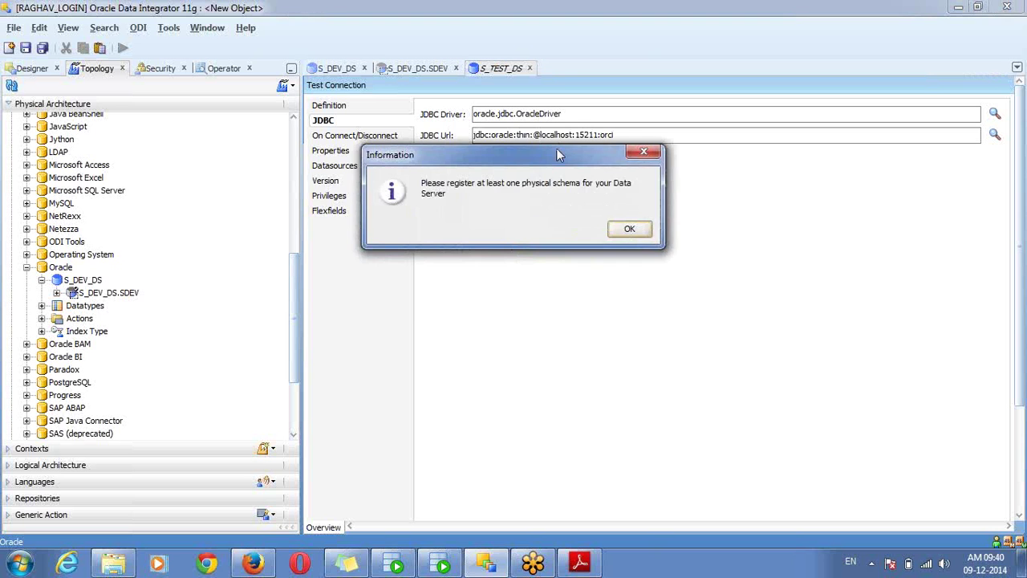
Dismiss the 'register at least one physical schema' notice to complete saving S_TEST_DS
{"action": "left_click_drag", "start_coordinate": [559, 154], "coordinate": [562, 187]}
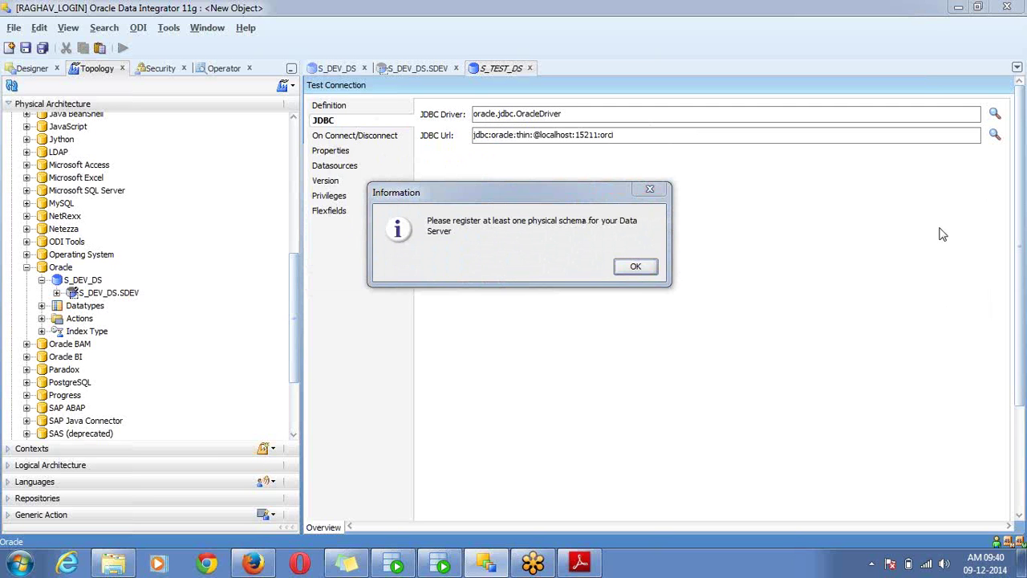
{"action": "mouse_move", "coordinate": [434, 245]}
{"action": "left_mouse_down"}
{"action": "mouse_move", "coordinate": [596, 236]}
{"action": "mouse_move", "coordinate": [647, 221]}
{"action": "mouse_move", "coordinate": [492, 183]}
{"action": "mouse_move", "coordinate": [395, 194]}
{"action": "mouse_move", "coordinate": [384, 223]}
{"action": "mouse_move", "coordinate": [407, 248]}
{"action": "mouse_move", "coordinate": [440, 249]}
{"action": "left_mouse_up"}
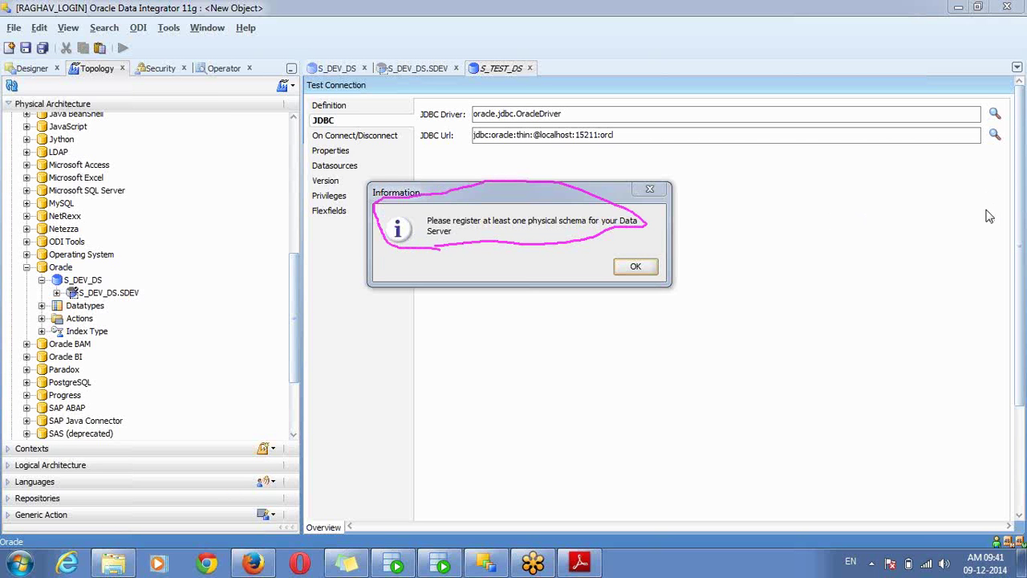
{"action": "left_click", "coordinate": [941, 286]}
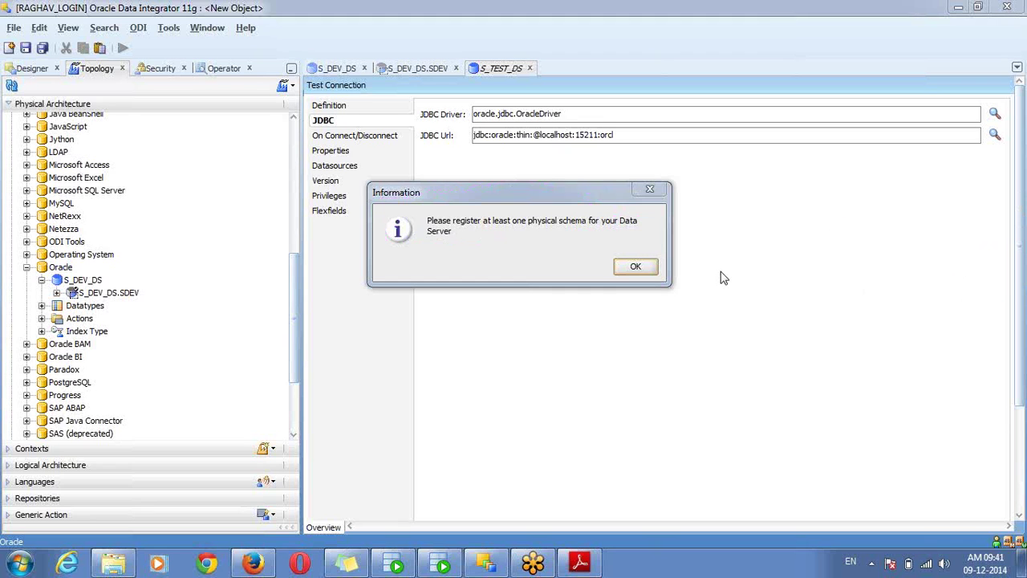
{"action": "left_click", "coordinate": [636, 266]}
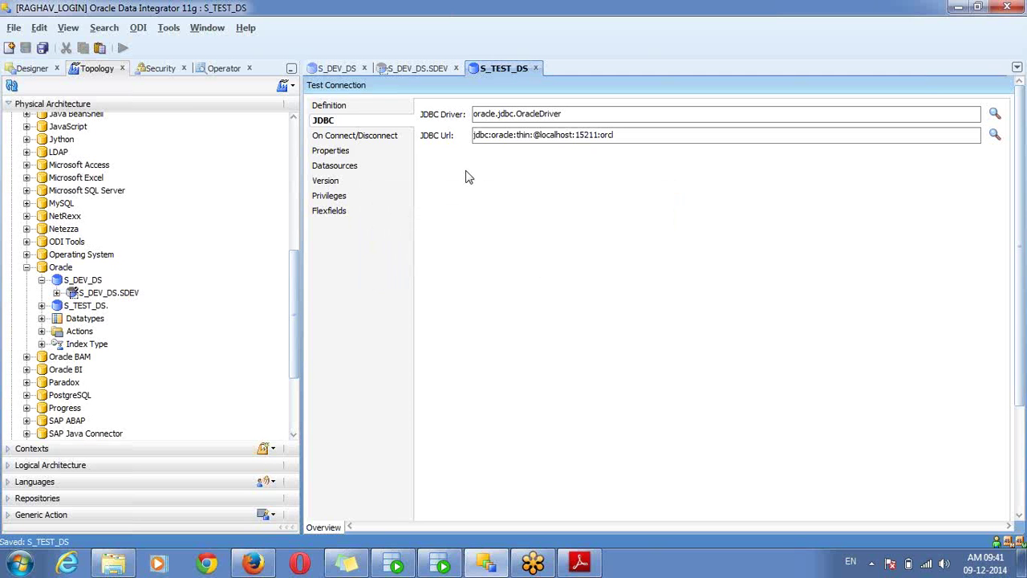
Test the S_TEST_DS connection and inspect the failure details
{"action": "left_click", "coordinate": [343, 85]}
{"action": "left_click", "coordinate": [552, 240]}
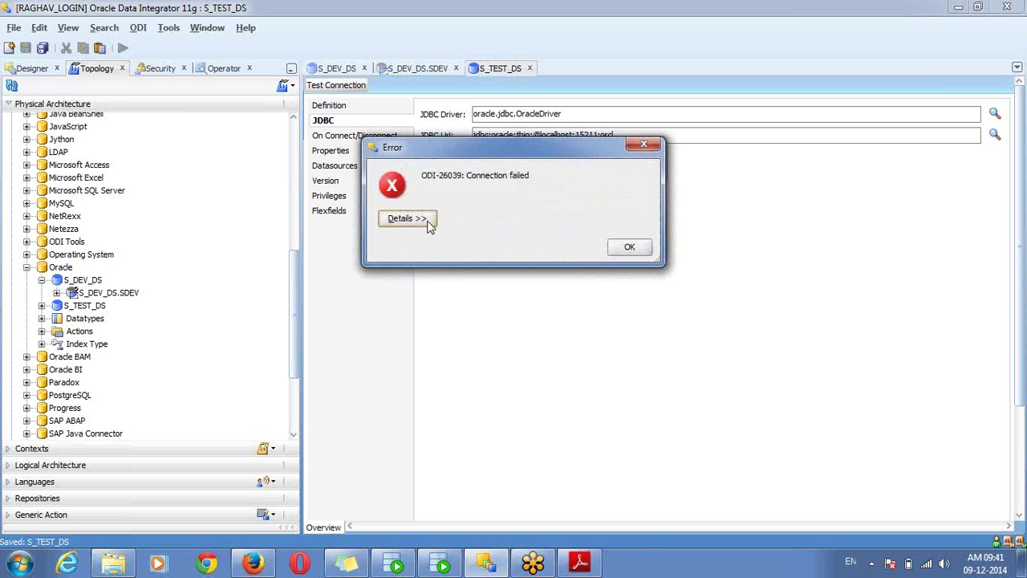
{"action": "left_click", "coordinate": [427, 226]}
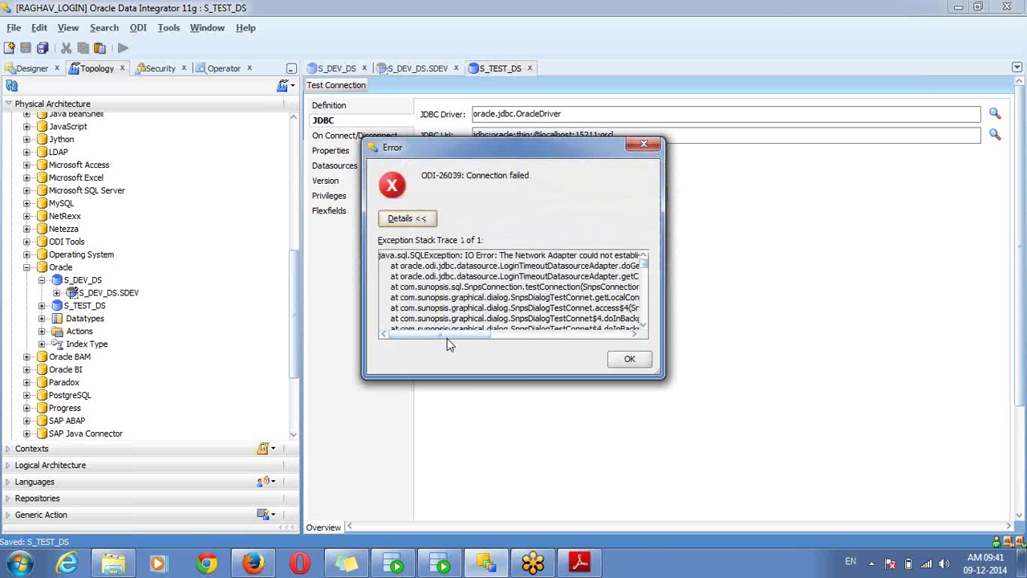
{"action": "left_click_drag", "start_coordinate": [448, 335], "coordinate": [553, 342]}
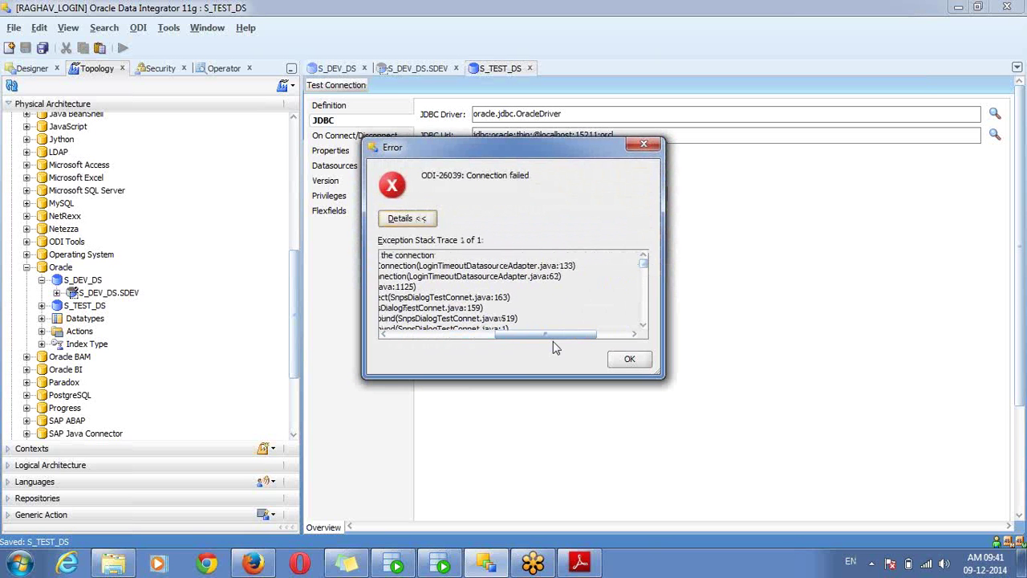
{"action": "left_click", "coordinate": [630, 359]}
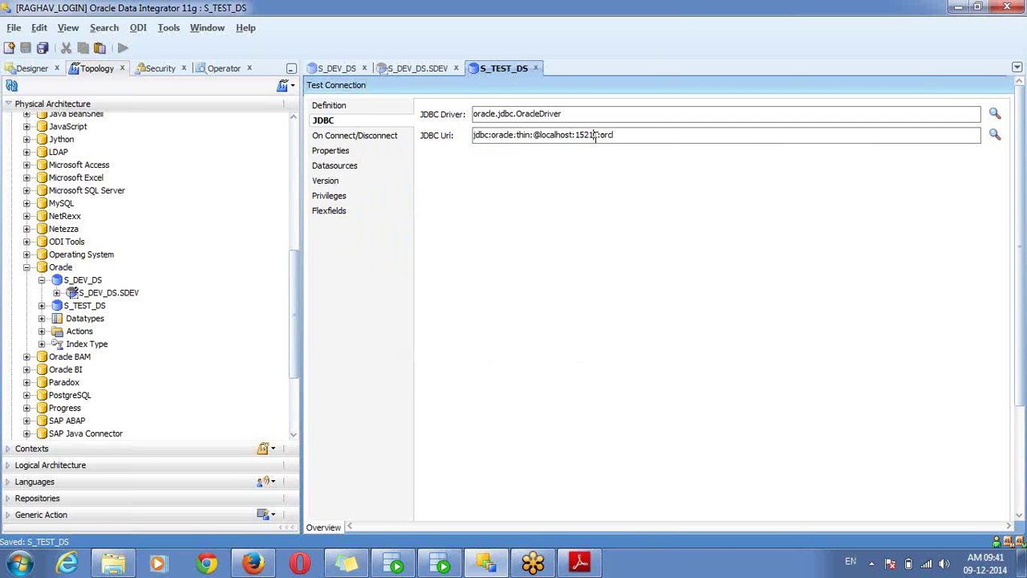
Retest S_TEST_DS with port 1521 and confirm the successful connection
{"action": "left_click", "coordinate": [358, 87]}
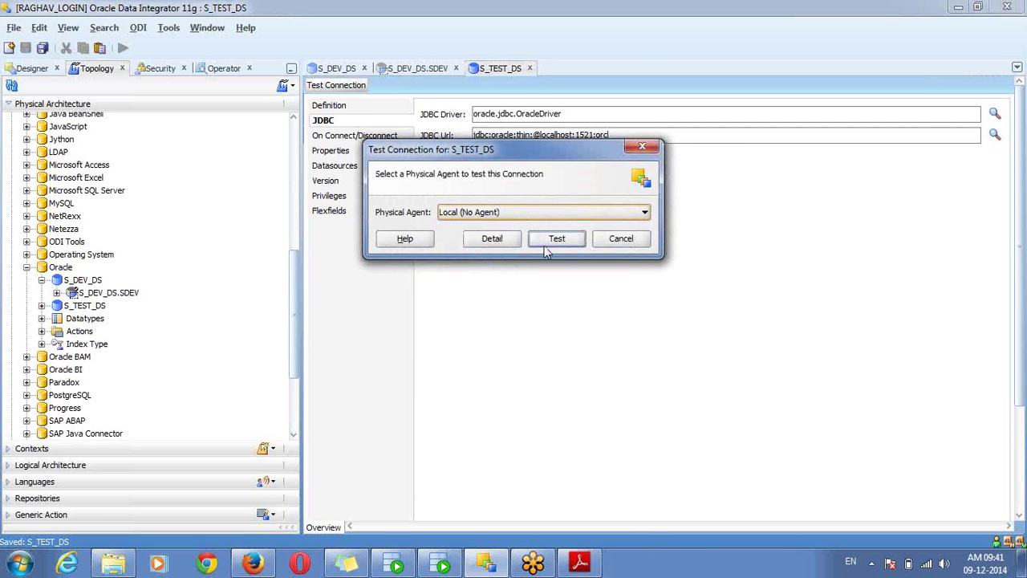
{"action": "left_click", "coordinate": [551, 241]}
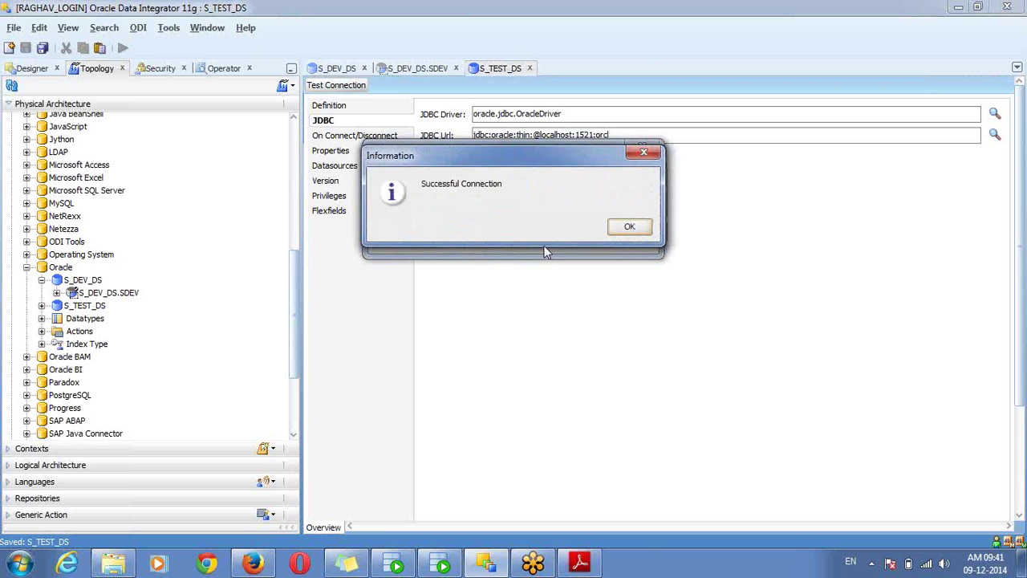
{"action": "left_click", "coordinate": [627, 229]}
{"action": "left_click", "coordinate": [83, 310]}
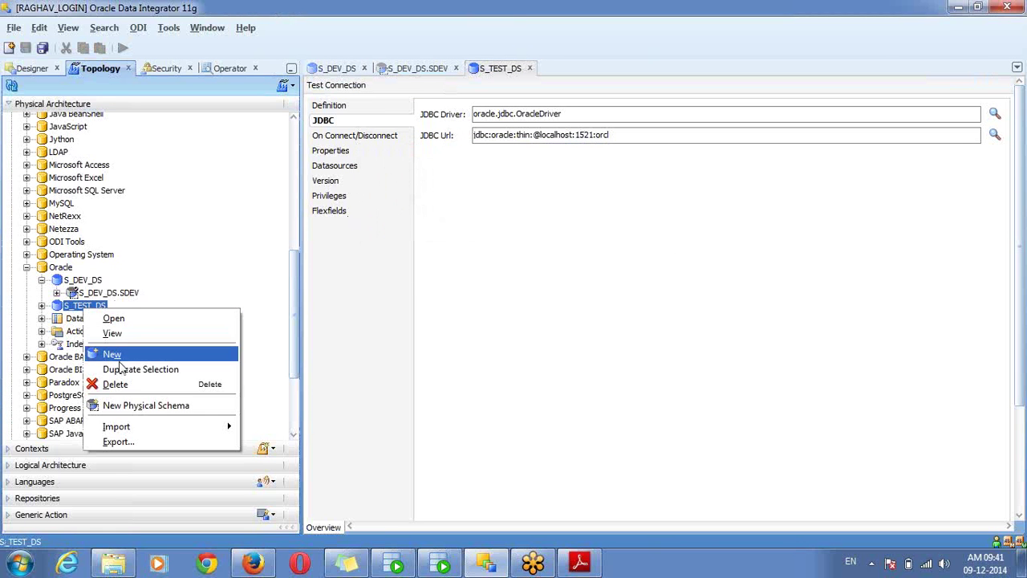
Create and save physical schema S_TEST_DS.STEST, with STEST as schema and work schema
{"action": "left_click", "coordinate": [119, 409]}
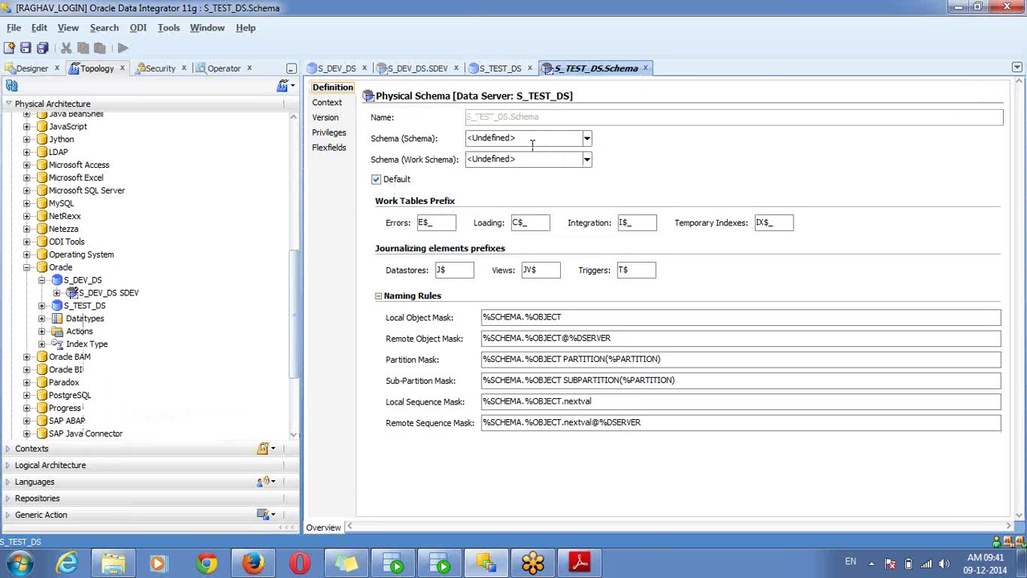
{"action": "left_click", "coordinate": [532, 141]}
{"action": "type", "text": "STEST"}
{"action": "key", "text": "Tab"}
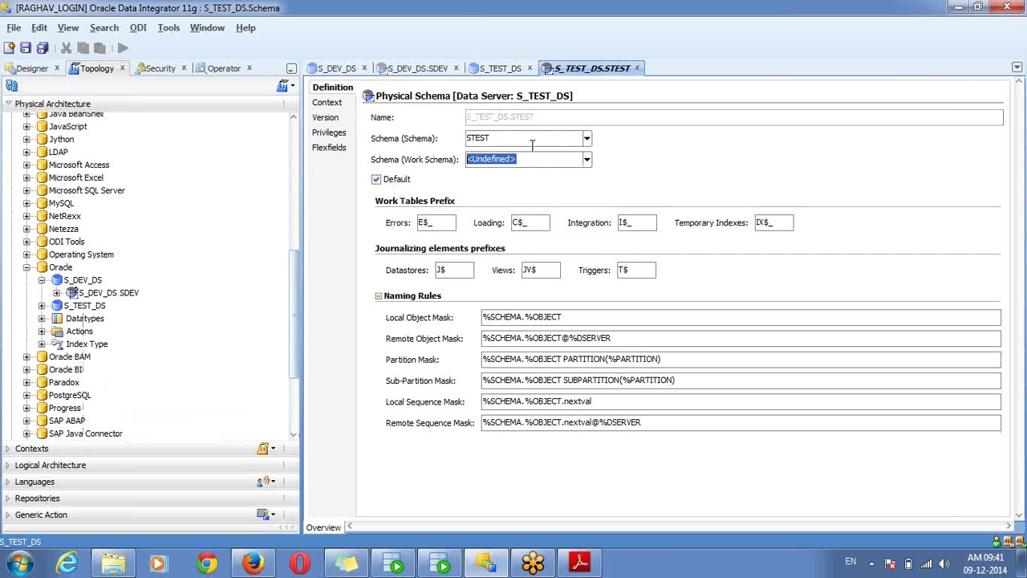
{"action": "type", "text": "STEST"}
{"action": "key", "text": "ctrl+s"}
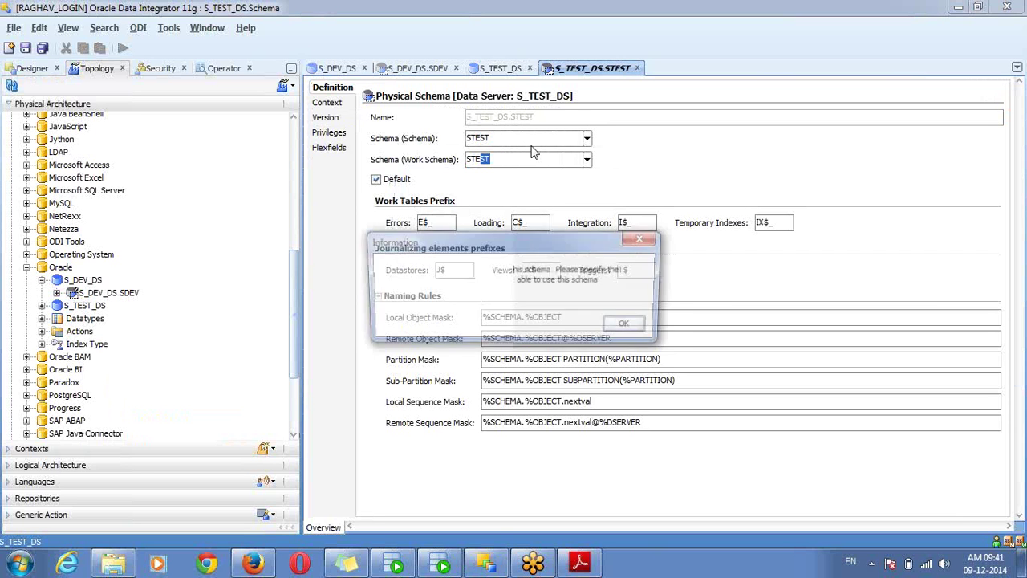
{"action": "left_click", "coordinate": [630, 326]}
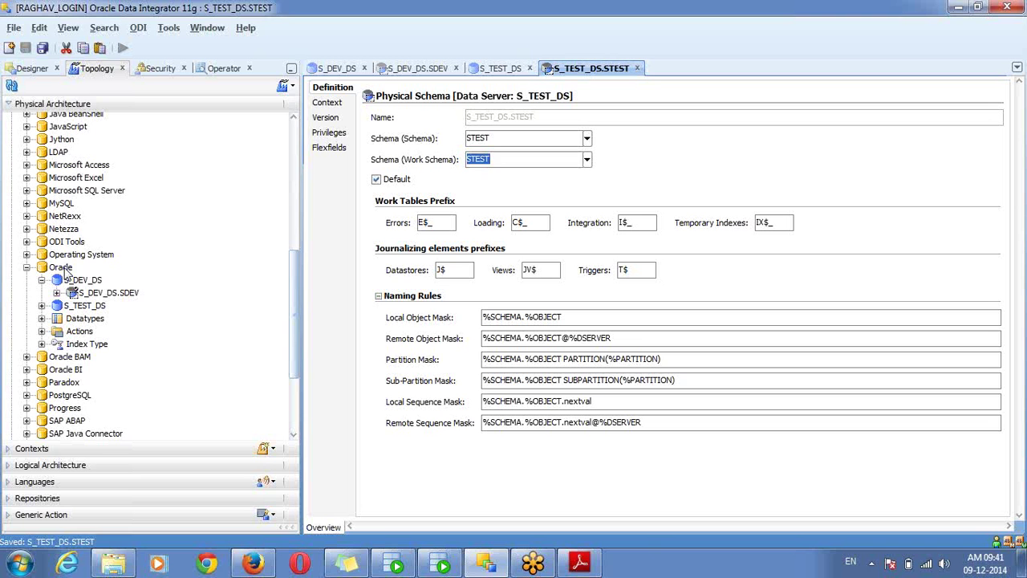
{"action": "right_click", "coordinate": [65, 268]}
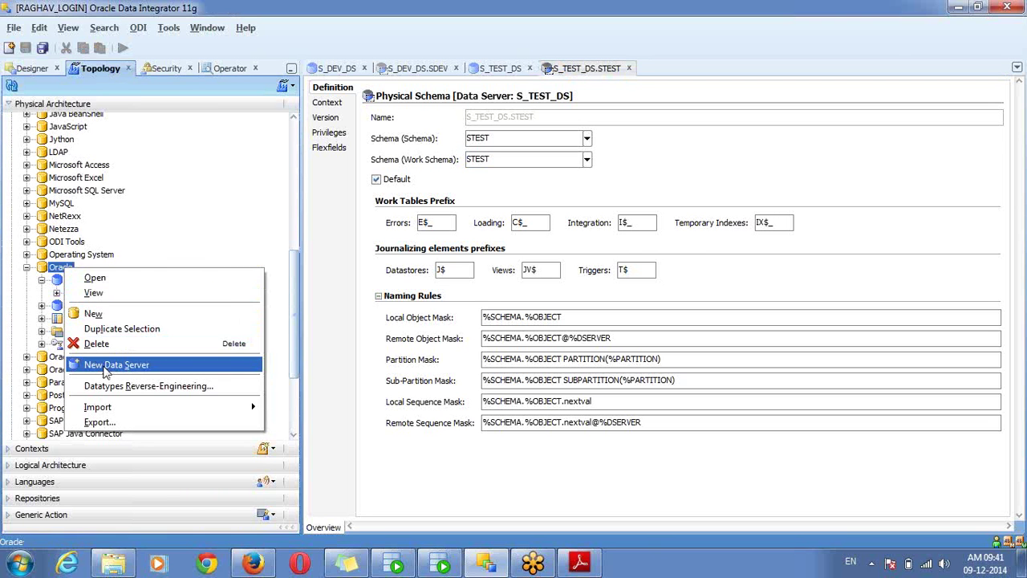
Name the new Oracle data server S_PROD_DS and enter its connection user and password
{"action": "left_click", "coordinate": [105, 364]}
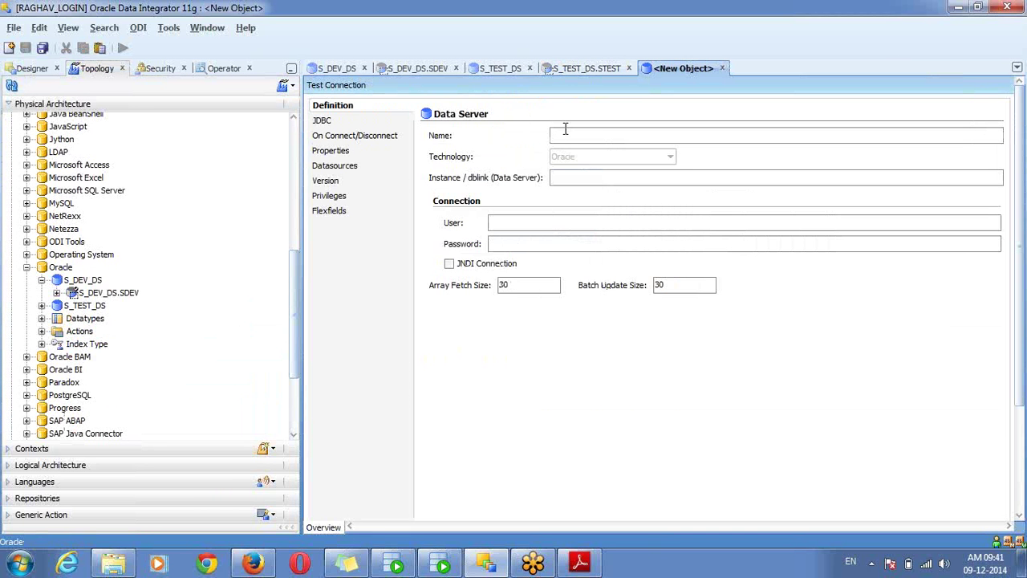
{"action": "type", "text": "S_"}
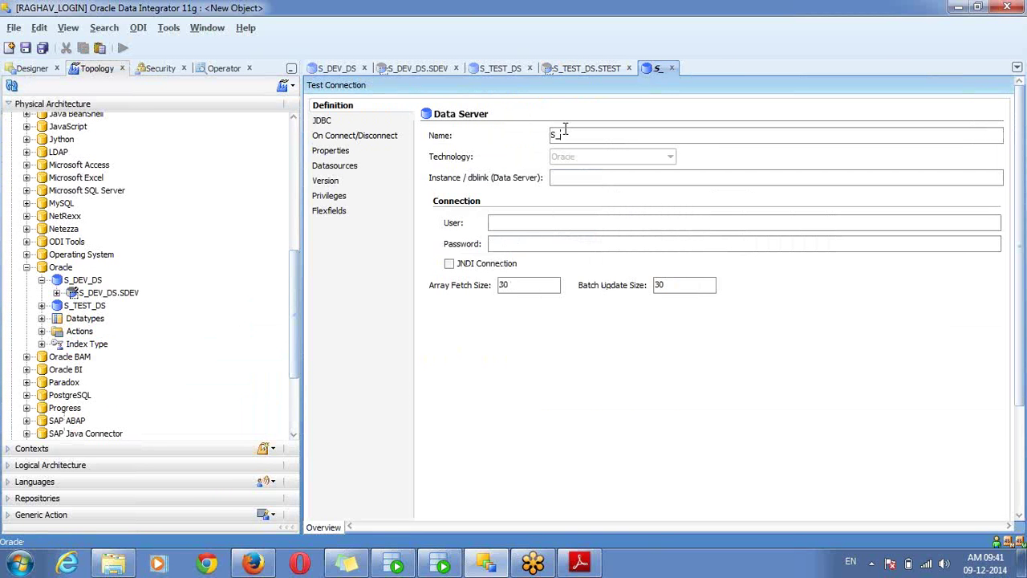
{"action": "type", "text": "PROD_"}
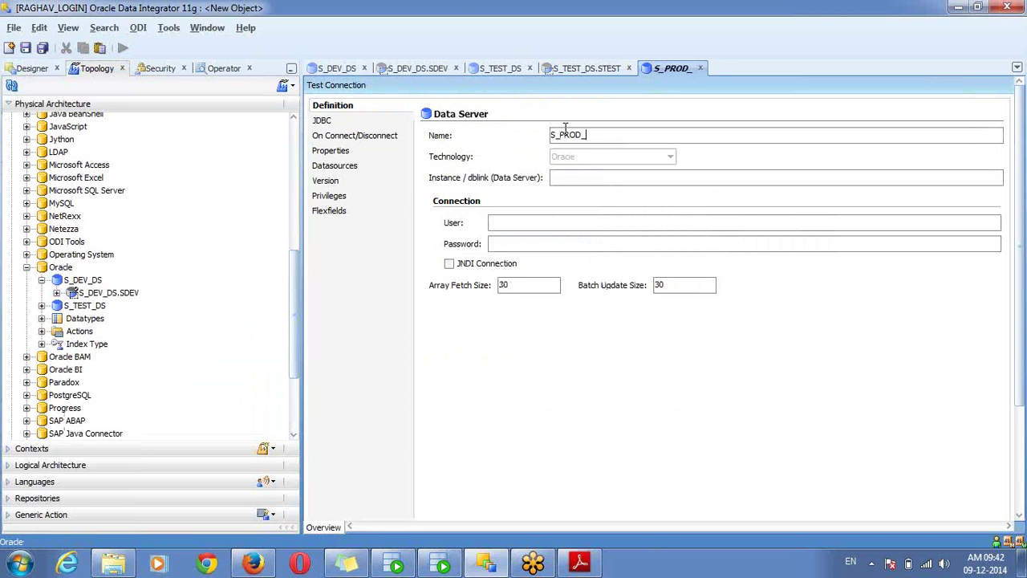
{"action": "type", "text": "DS"}
{"action": "left_click", "coordinate": [528, 225]}
{"action": "type", "text": "sprod"}
{"action": "key", "text": "Tab"}
{"action": "type", "text": "sprod"}
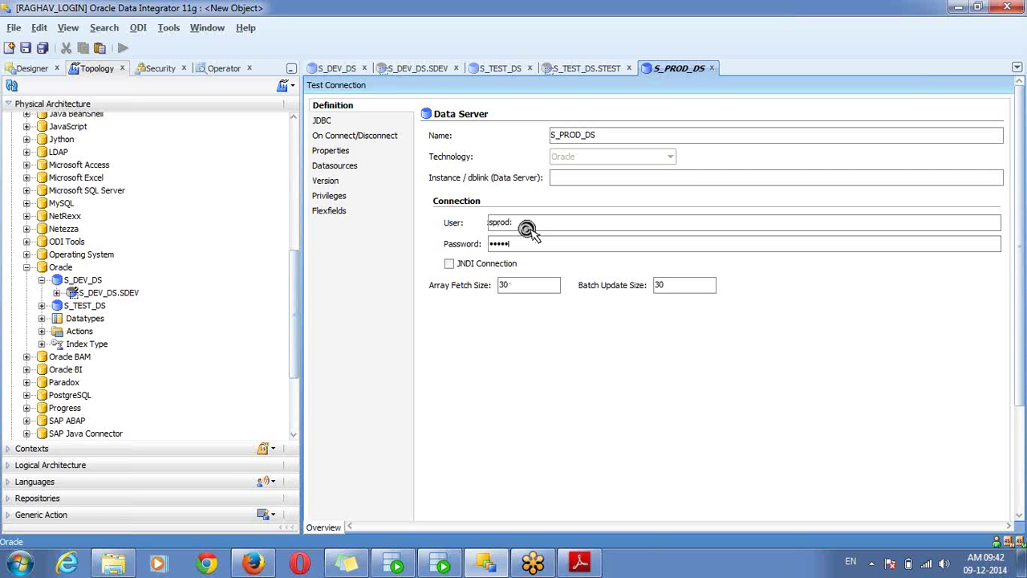
{"action": "left_click", "coordinate": [324, 121]}
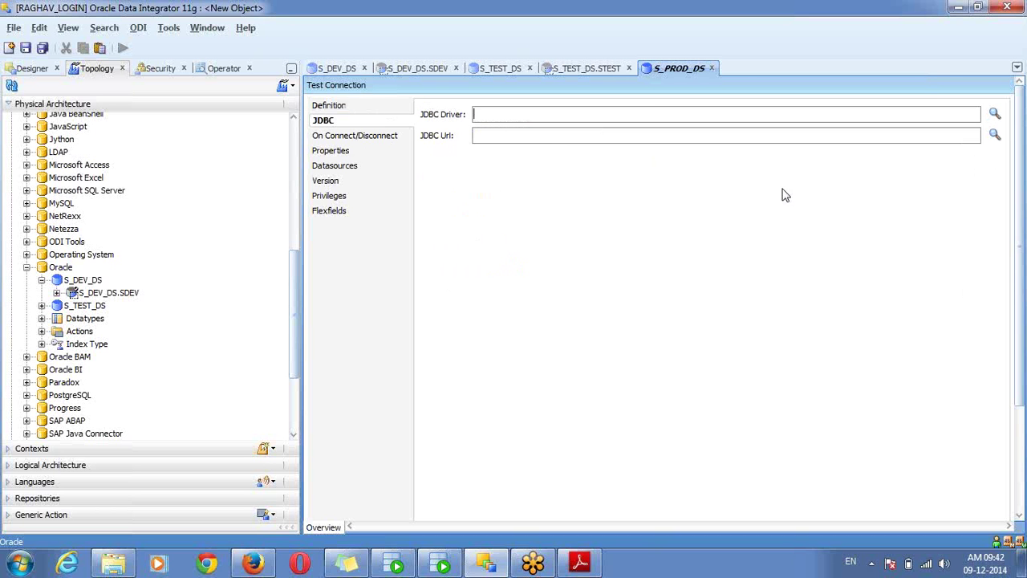
{"action": "left_click", "coordinate": [996, 116]}
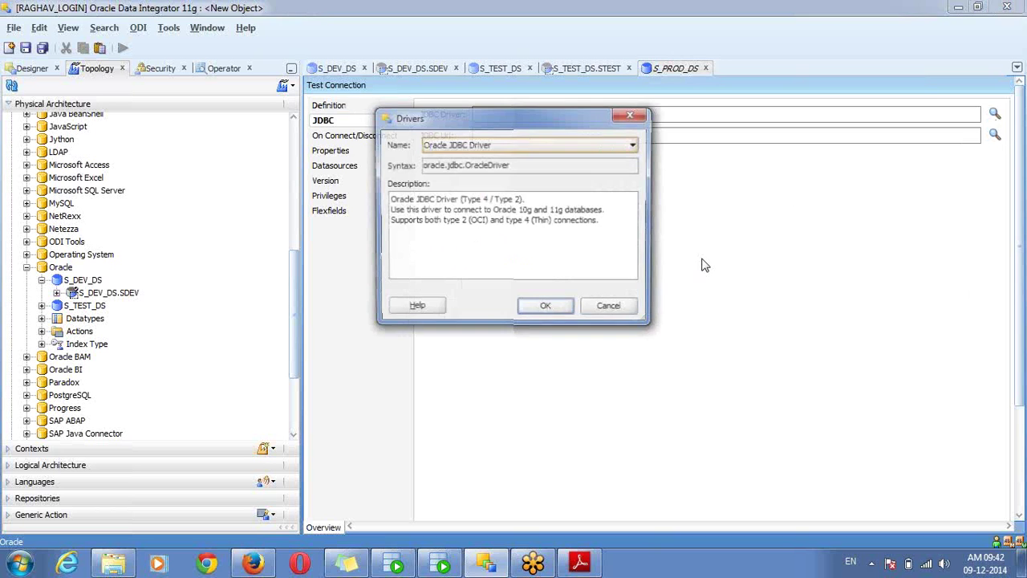
{"action": "left_click", "coordinate": [536, 310]}
{"action": "left_click", "coordinate": [995, 135]}
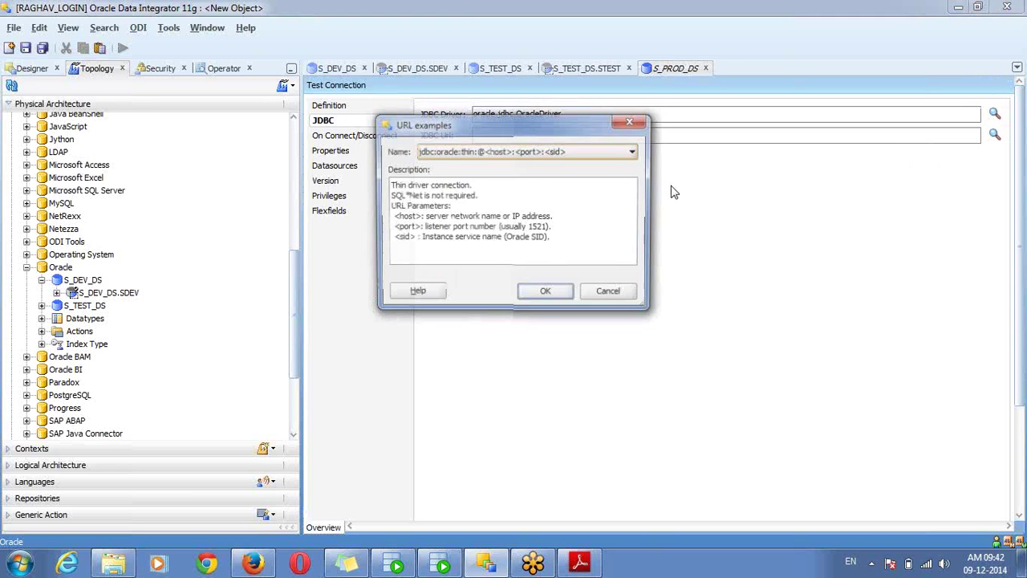
{"action": "left_click", "coordinate": [546, 293]}
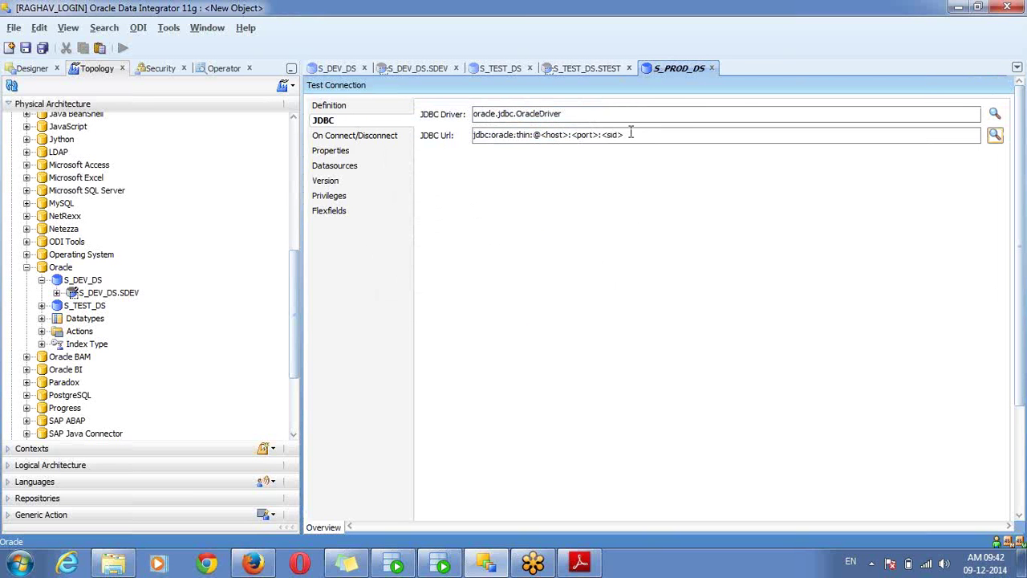
{"action": "left_click_drag", "start_coordinate": [631, 135], "coordinate": [543, 135]}
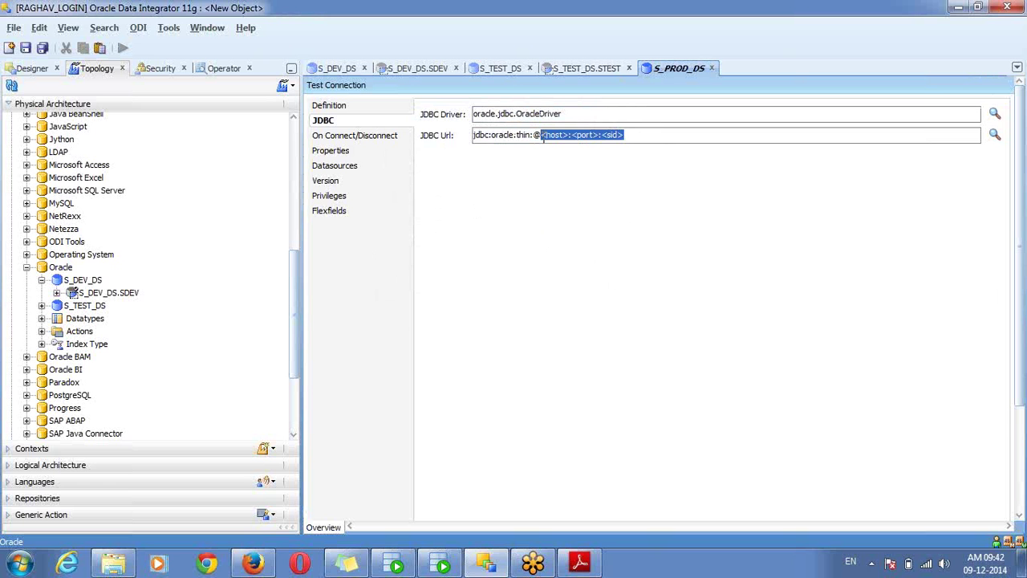
{"action": "key", "text": "BackSpace"}
{"action": "type", "text": "localhost"}
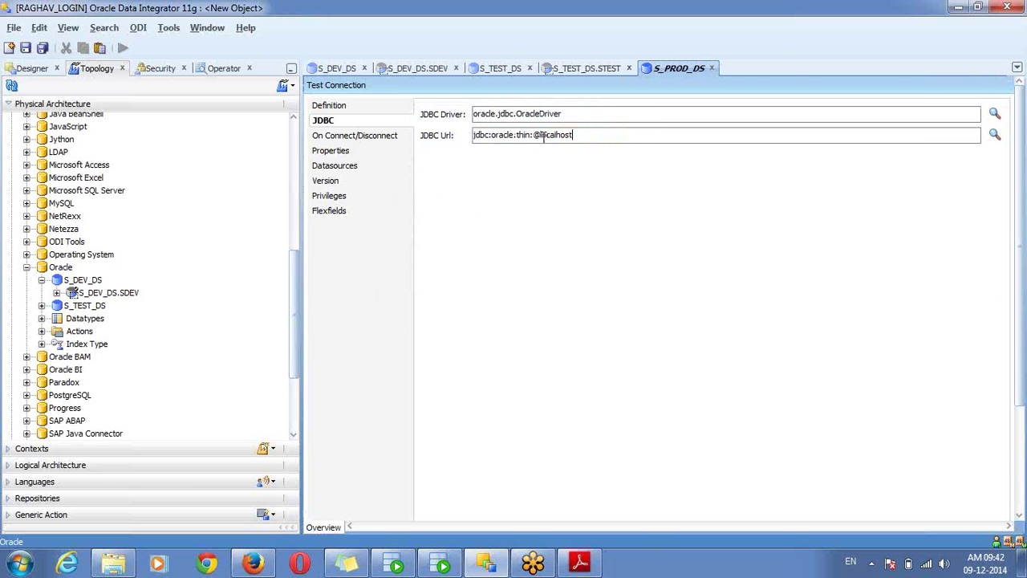
{"action": "type", "text": ":1521:orcl"}
{"action": "key", "text": "ctrl+s"}
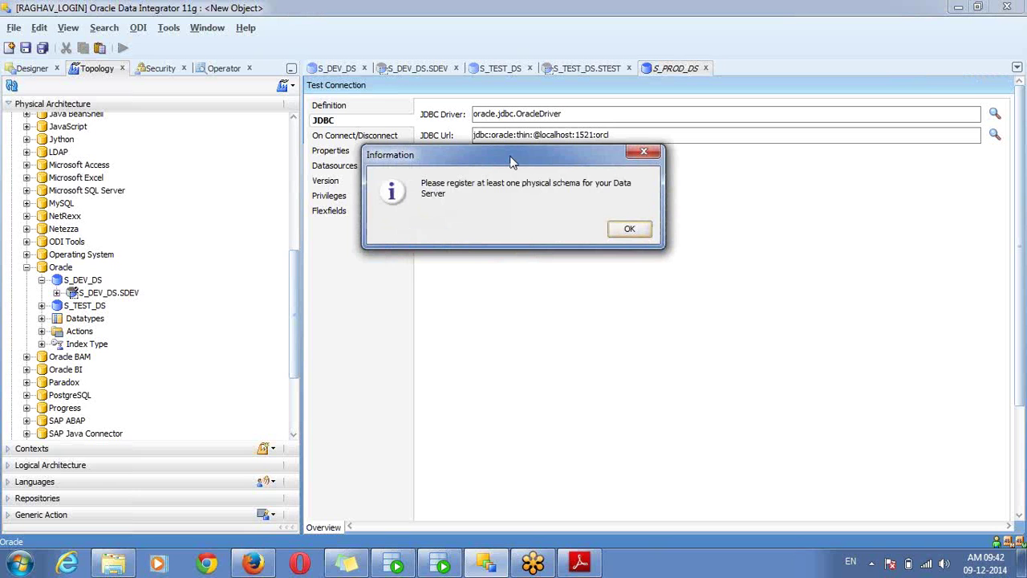
Run the S_PROD_DS connection test without an agent and confirm it succeeds
{"action": "left_click_drag", "start_coordinate": [511, 163], "coordinate": [505, 206]}
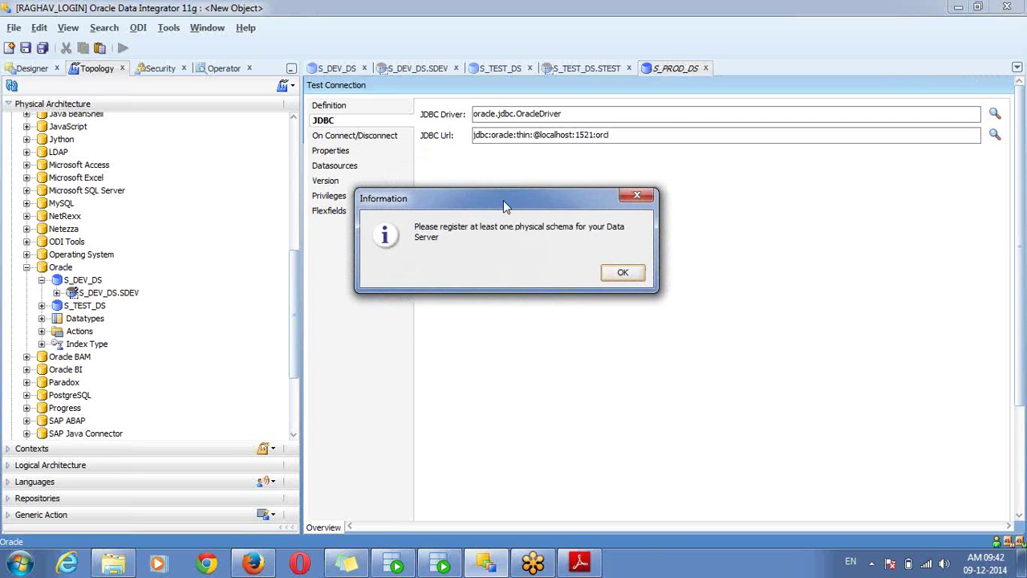
{"action": "left_click", "coordinate": [624, 275]}
{"action": "left_click", "coordinate": [346, 85]}
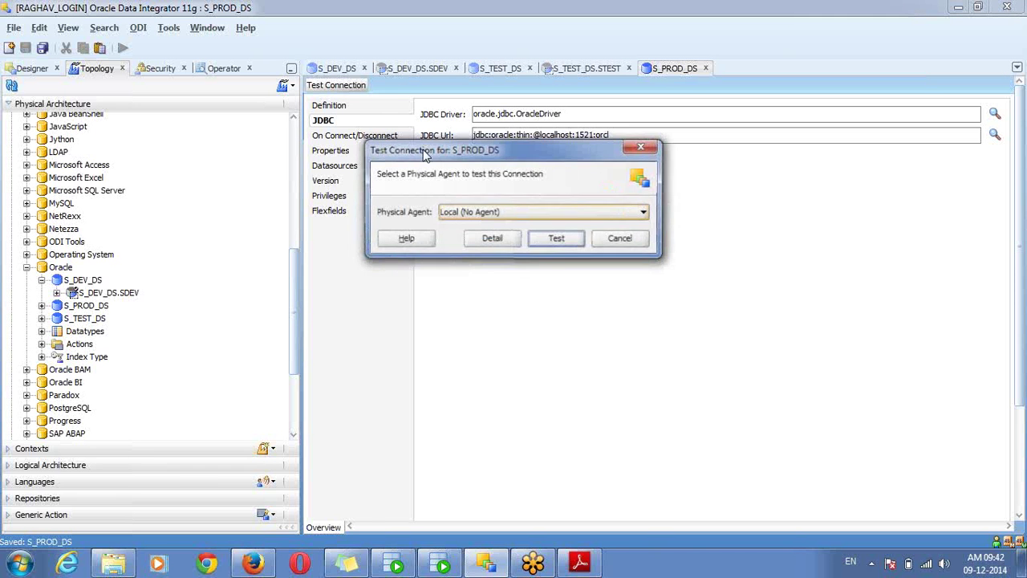
{"action": "left_click", "coordinate": [554, 238]}
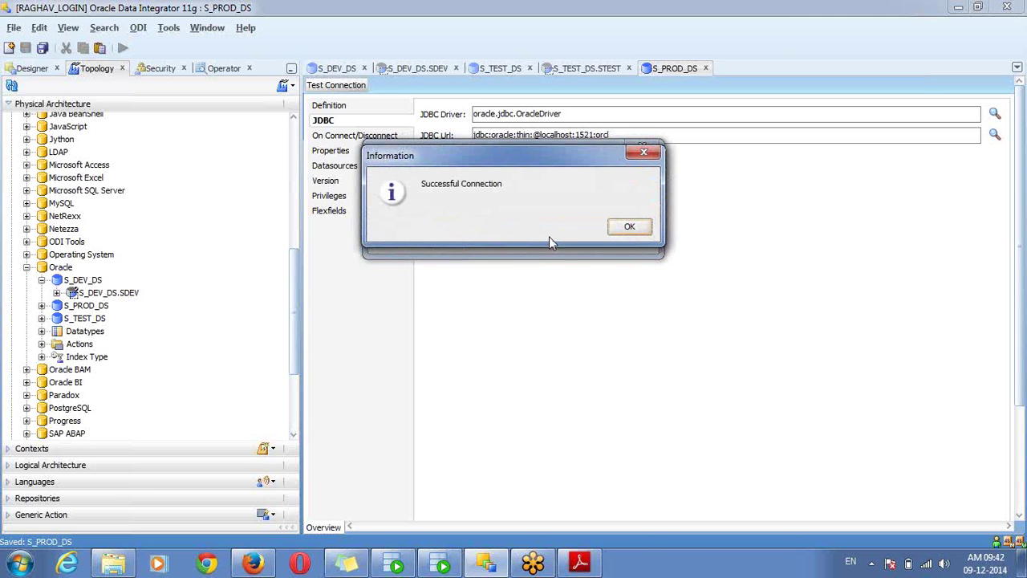
{"action": "left_click", "coordinate": [621, 225]}
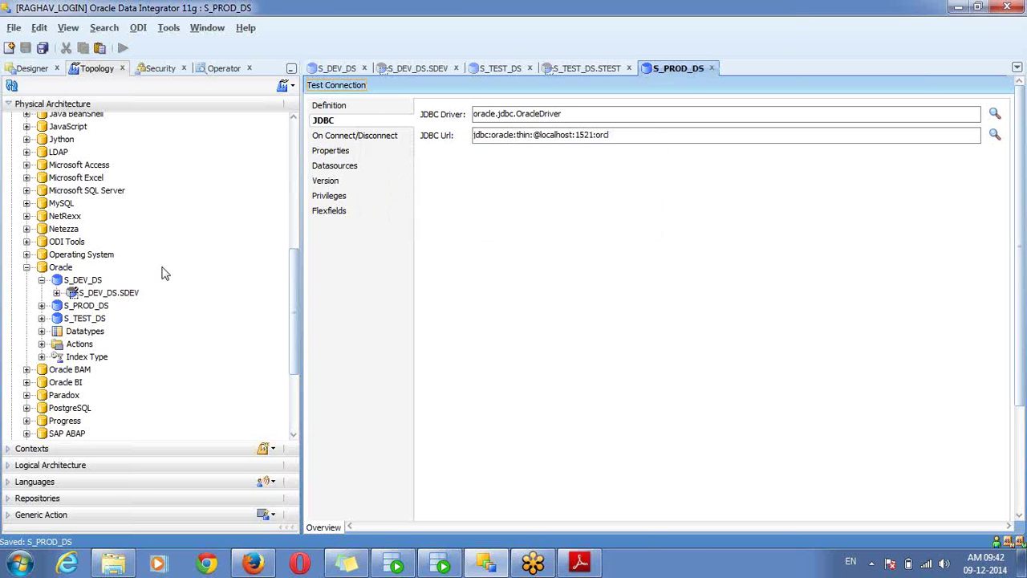
{"action": "right_click", "coordinate": [96, 310]}
{"action": "left_click", "coordinate": [95, 308]}
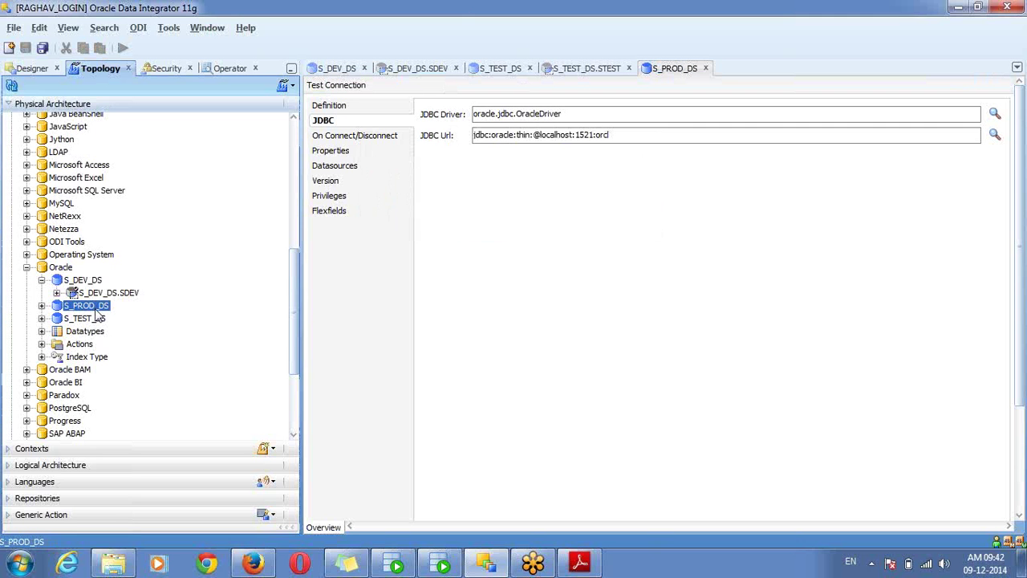
{"action": "right_click", "coordinate": [95, 308]}
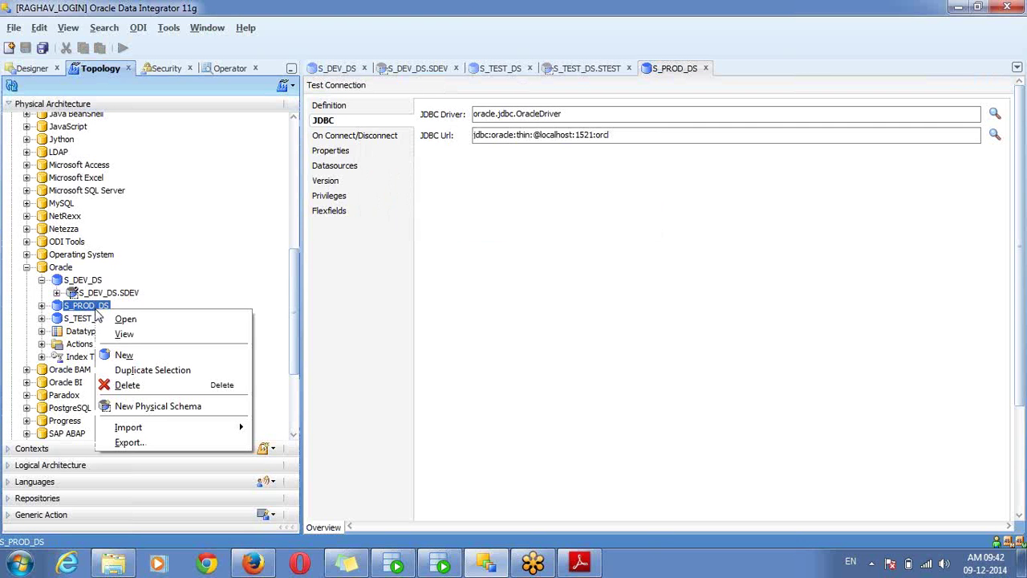
Create and save physical schema S_PROD_DS.SPROD, with SPROD as schema and work schema
{"action": "left_click", "coordinate": [166, 407]}
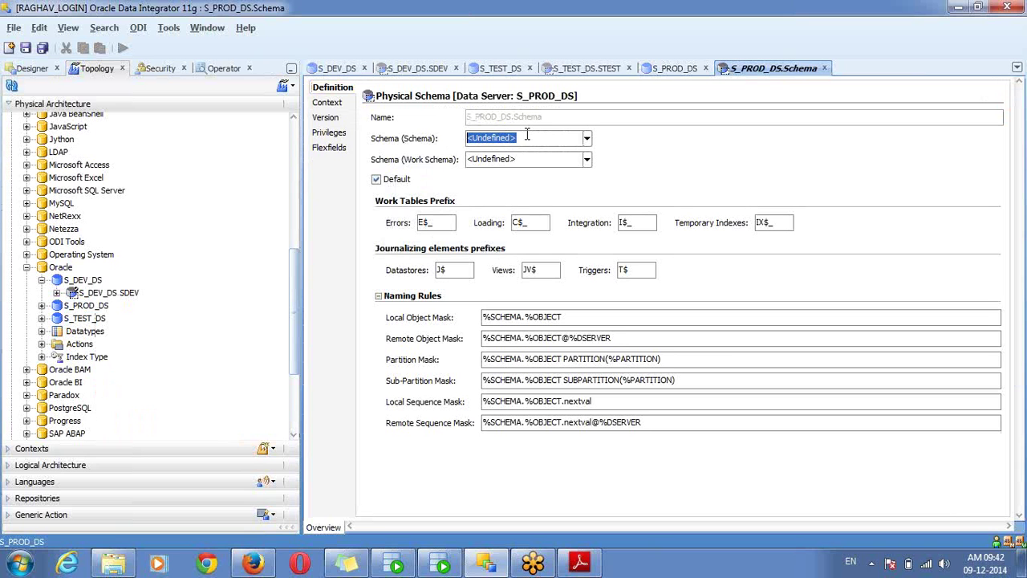
{"action": "type", "text": "SPROD"}
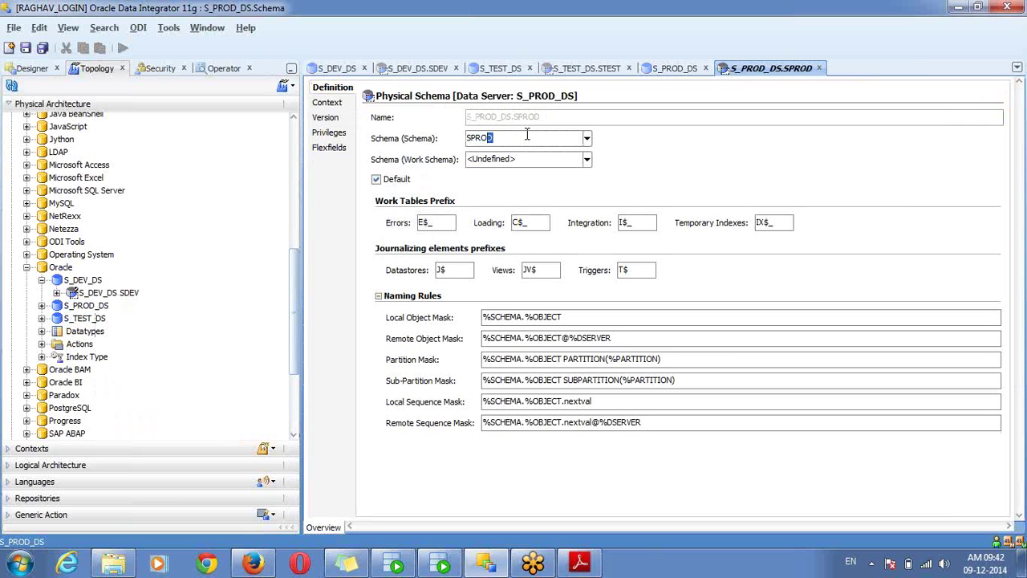
{"action": "key", "text": "Tab"}
{"action": "type", "text": "SPRO"}
{"action": "key", "text": "ctrl+s"}
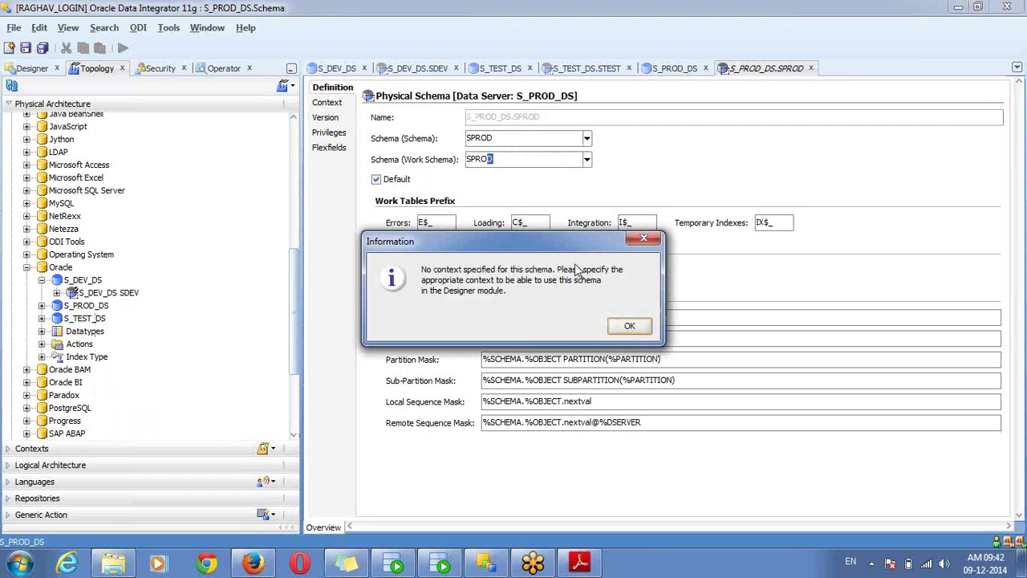
{"action": "left_click_drag", "start_coordinate": [551, 243], "coordinate": [561, 202]}
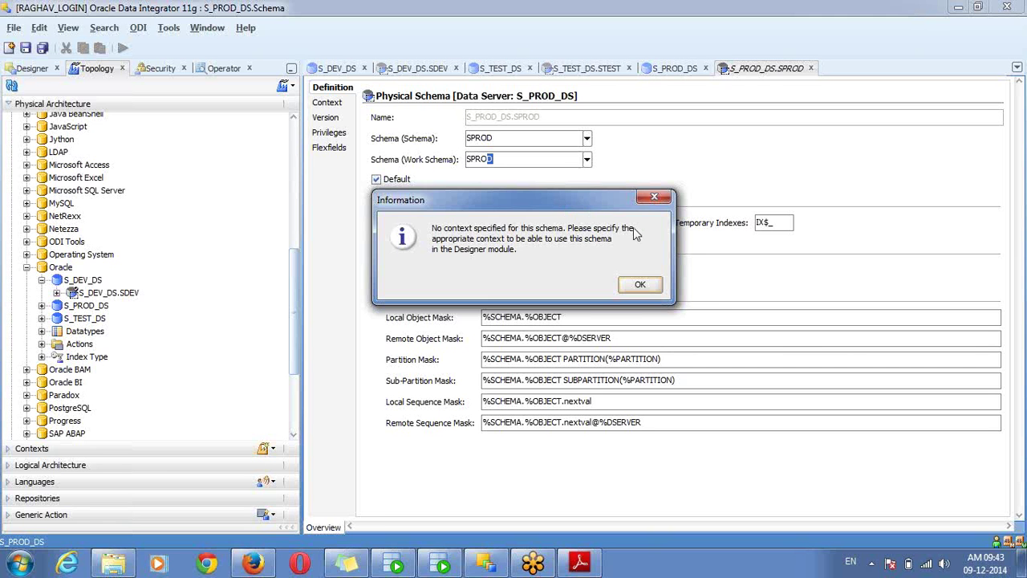
{"action": "left_click", "coordinate": [642, 285]}
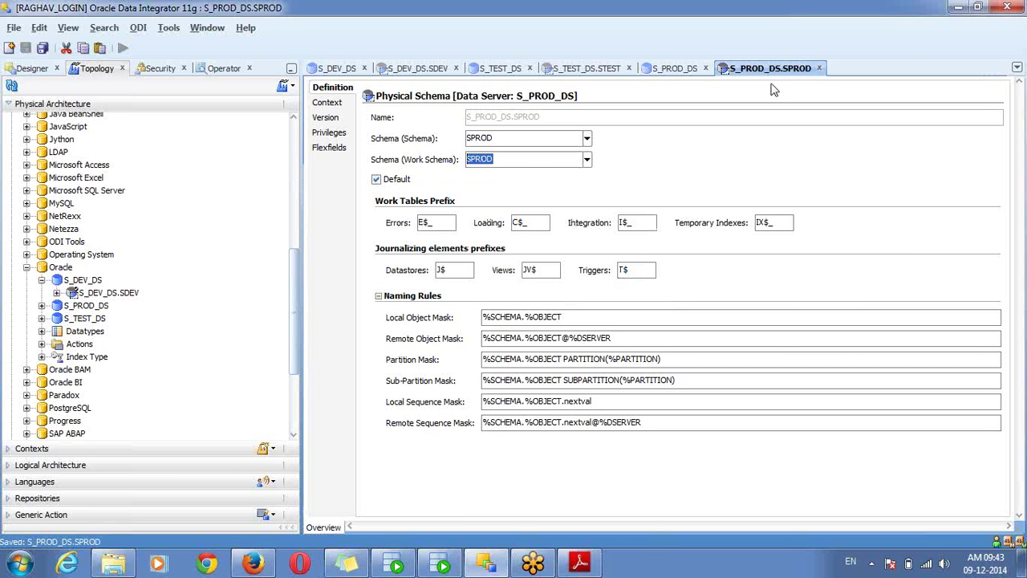
Collapse S_DEV_DS and review the S_DEV_DS, S_TEST_DS and S_PROD_DS servers in the tree
{"action": "left_click", "coordinate": [41, 280]}
{"action": "left_click", "coordinate": [78, 283]}
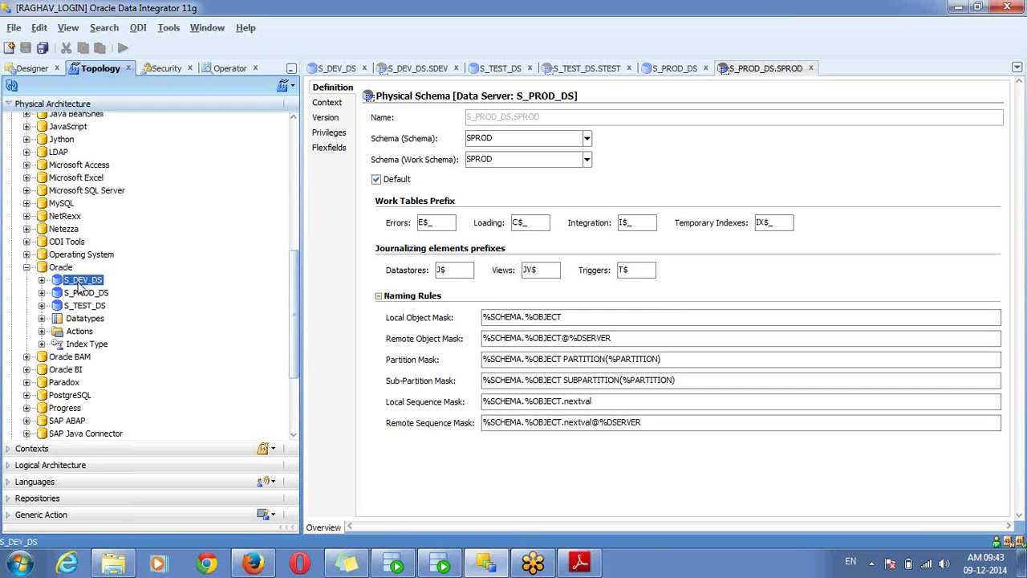
{"action": "left_click", "coordinate": [86, 307]}
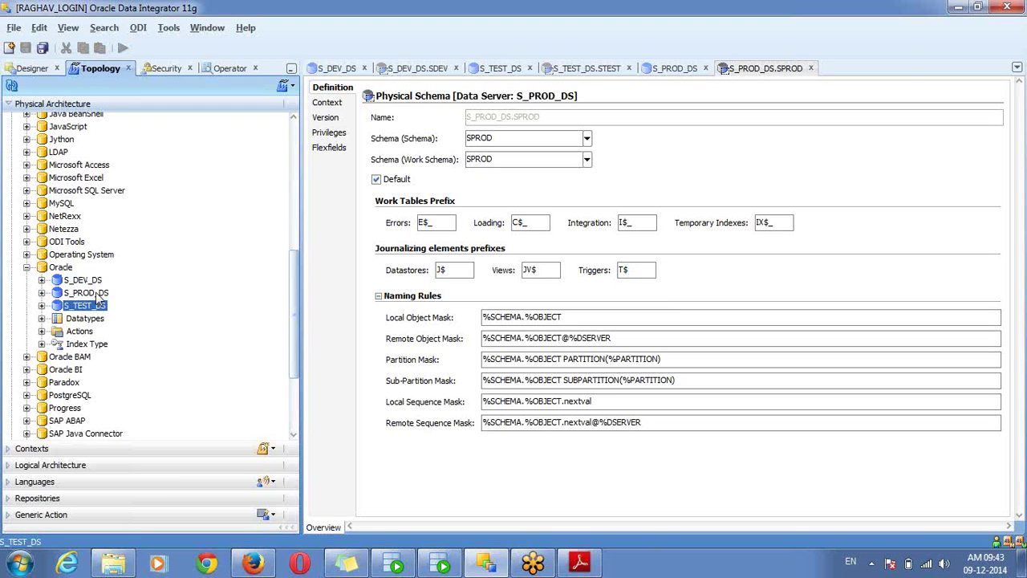
{"action": "left_click", "coordinate": [89, 293]}
{"action": "left_click", "coordinate": [60, 269]}
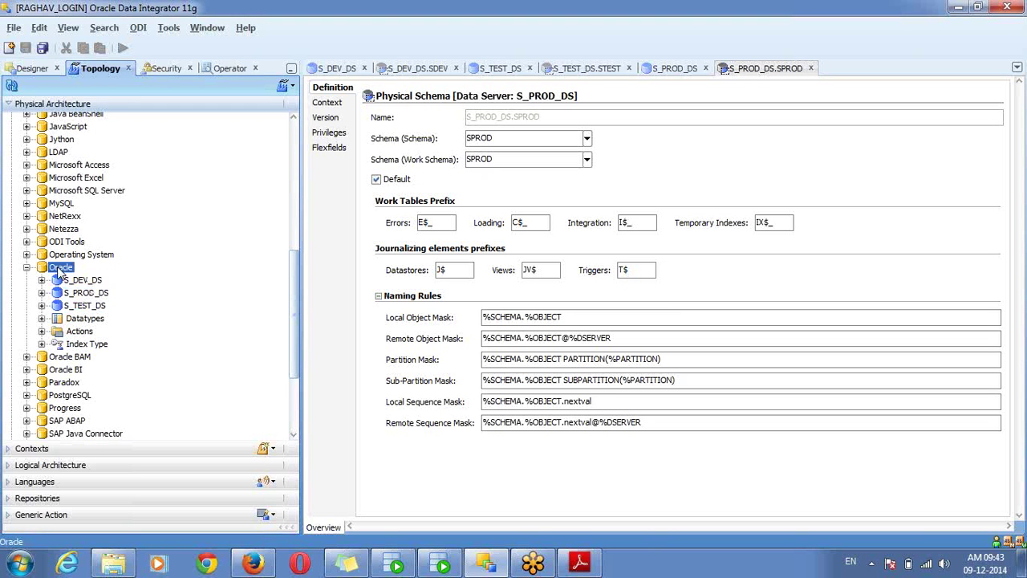
Start a new Oracle data server named T_DEV_DS, fixing a mistyped name, and enter its credentials
{"action": "right_click", "coordinate": [61, 273]}
{"action": "left_click", "coordinate": [118, 363]}
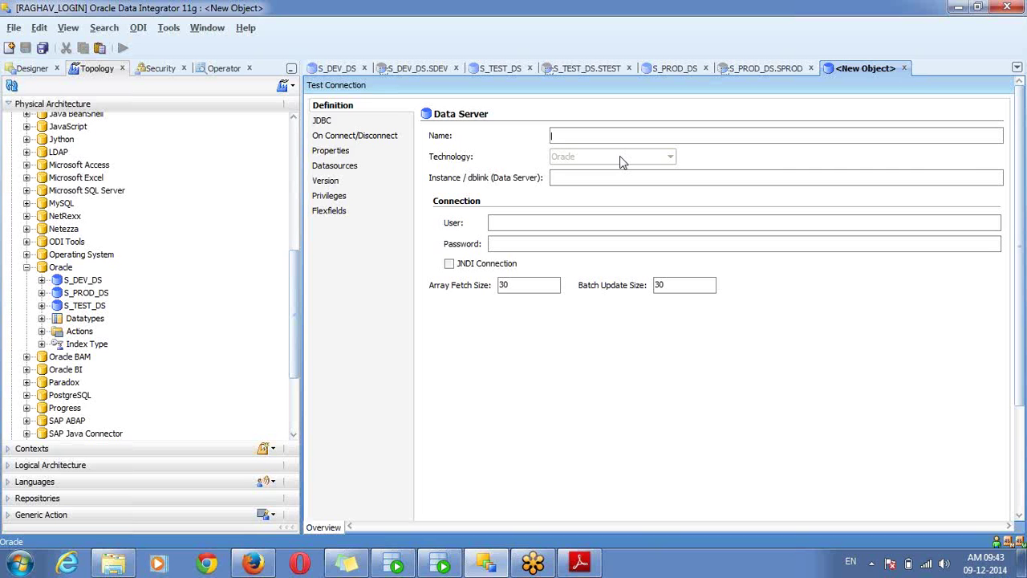
{"action": "type", "text": "T_"}
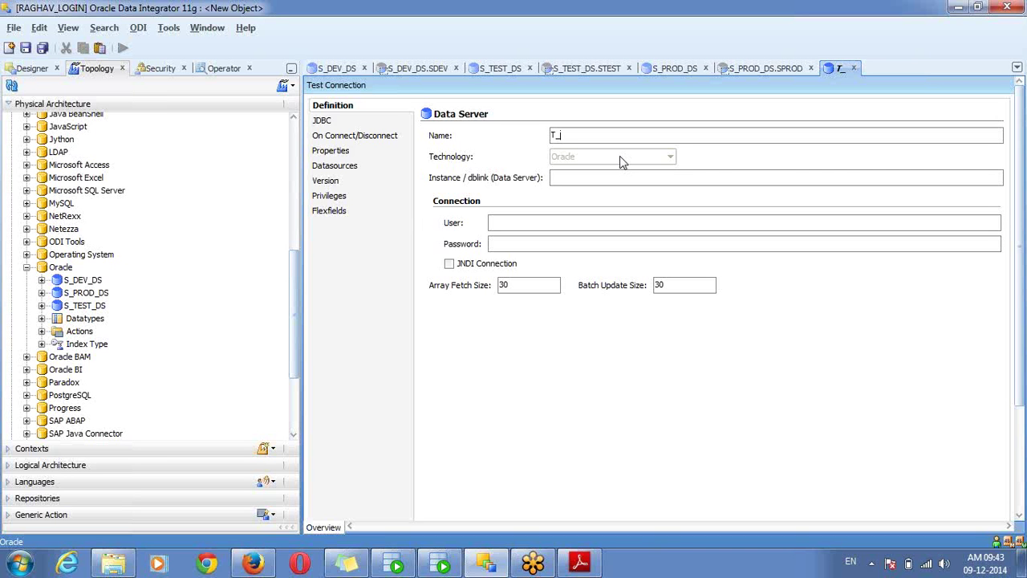
{"action": "type", "text": "PROD_"}
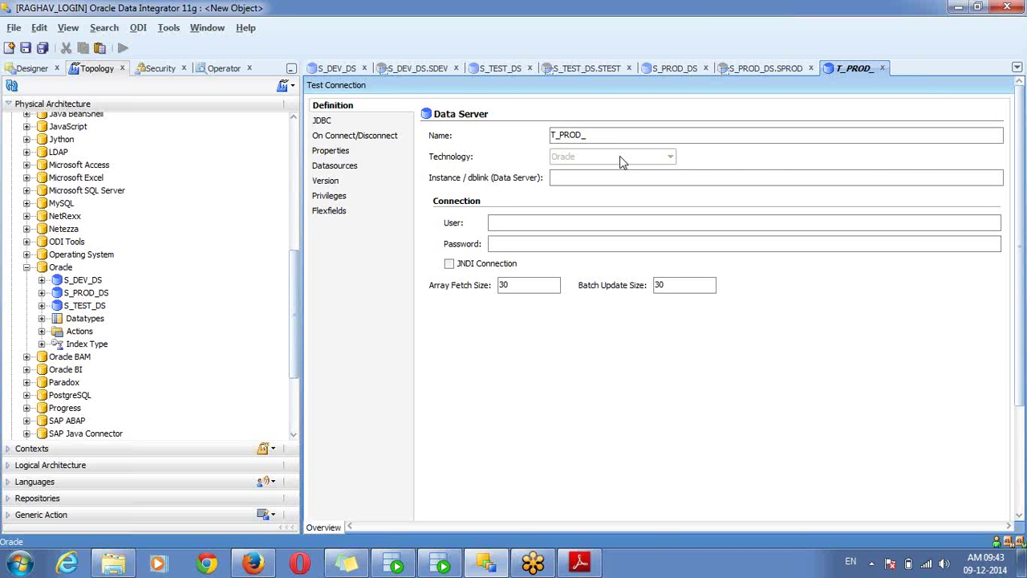
{"action": "key", "text": "BackSpace"}
{"action": "key", "text": "BackSpace"}
{"action": "key", "text": "BackSpace"}
{"action": "key", "text": "BackSpace"}
{"action": "key", "text": "BackSpace"}
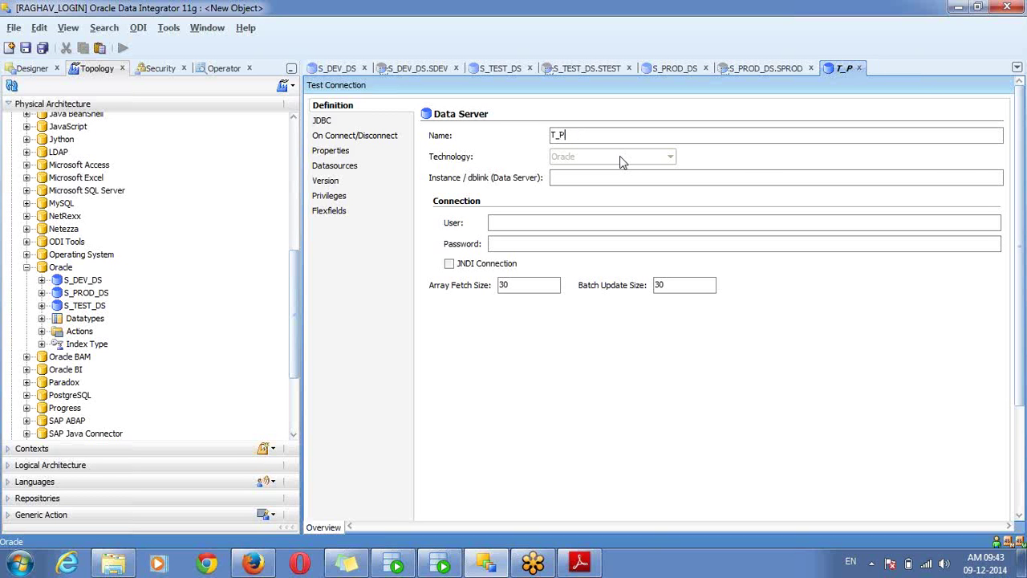
{"action": "type", "text": "DEV_DS"}
{"action": "left_click", "coordinate": [533, 224]}
{"action": "type", "text": "tdev"}
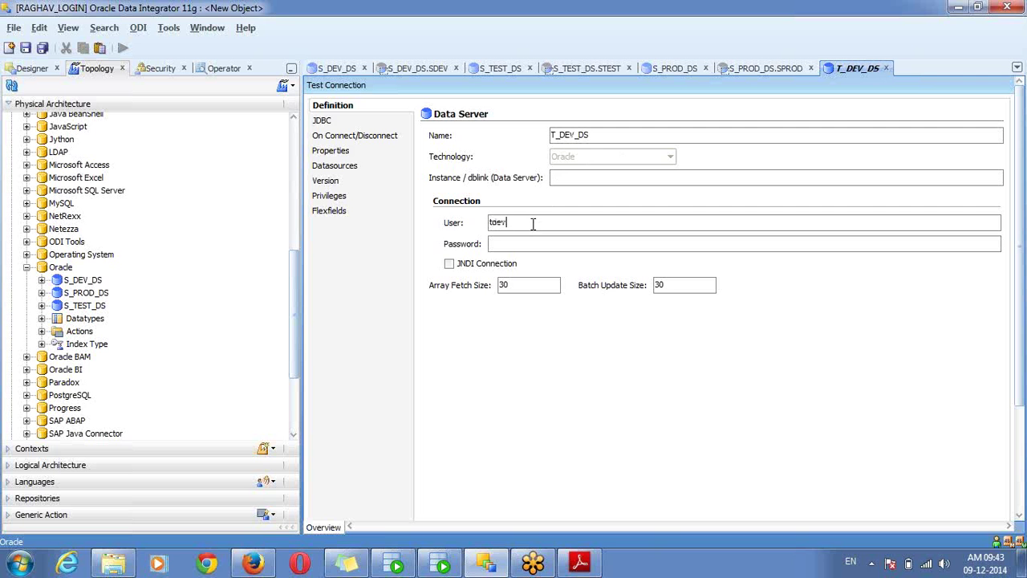
{"action": "type", "text": "tdev"}
{"action": "left_click", "coordinate": [377, 121]}
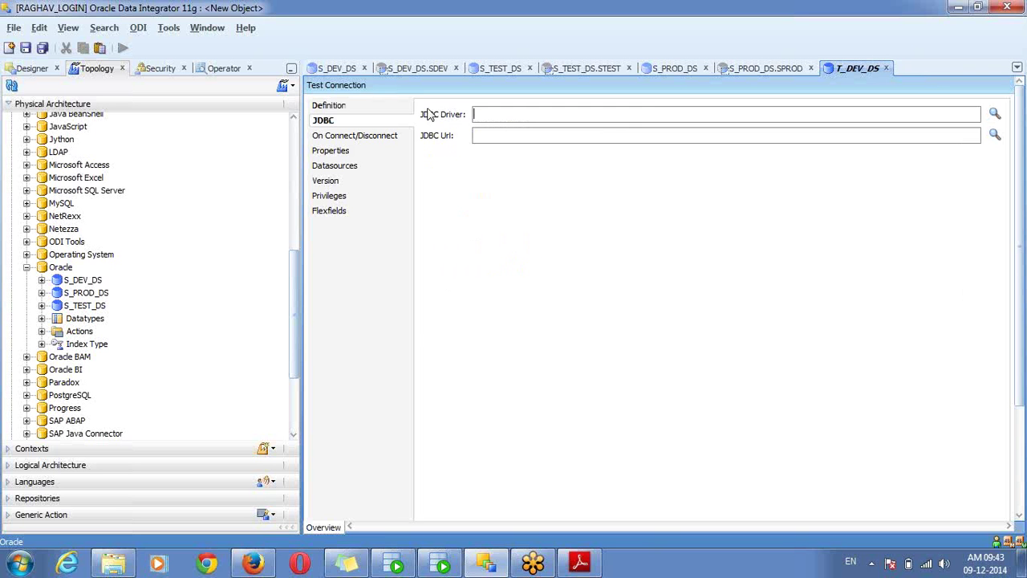
{"action": "left_click", "coordinate": [995, 115]}
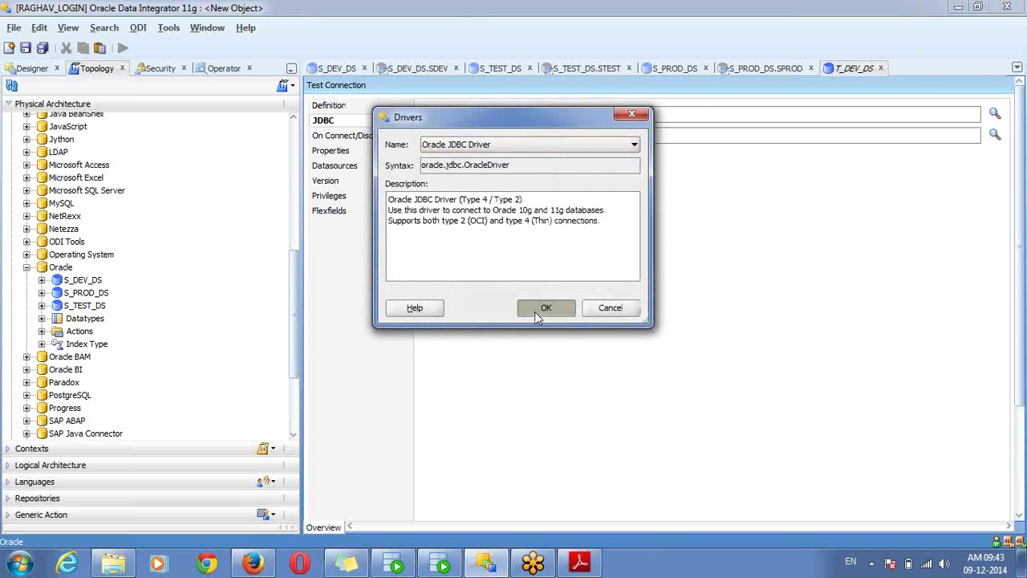
{"action": "left_click", "coordinate": [535, 310]}
{"action": "left_click", "coordinate": [995, 134]}
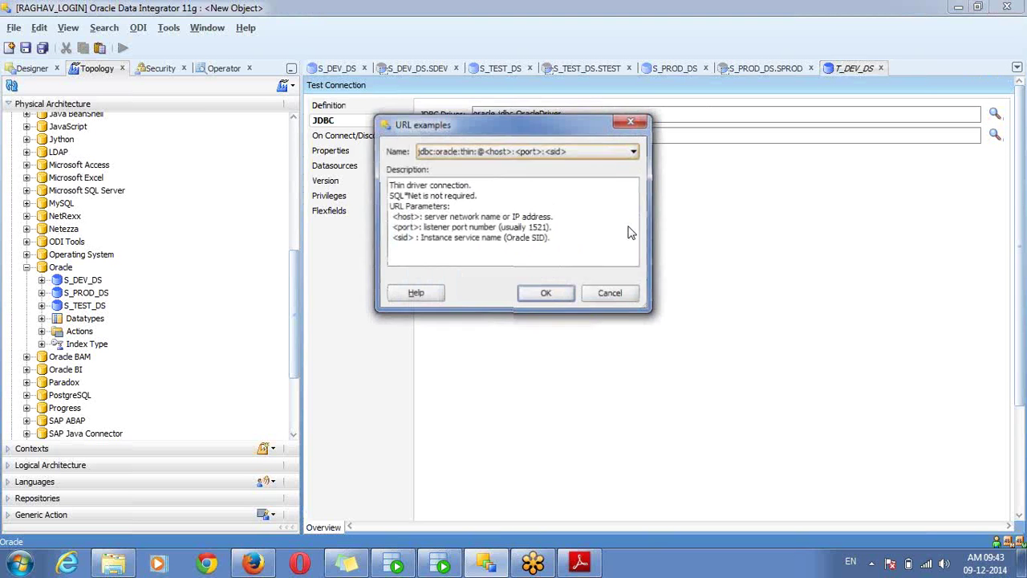
{"action": "left_click", "coordinate": [545, 293]}
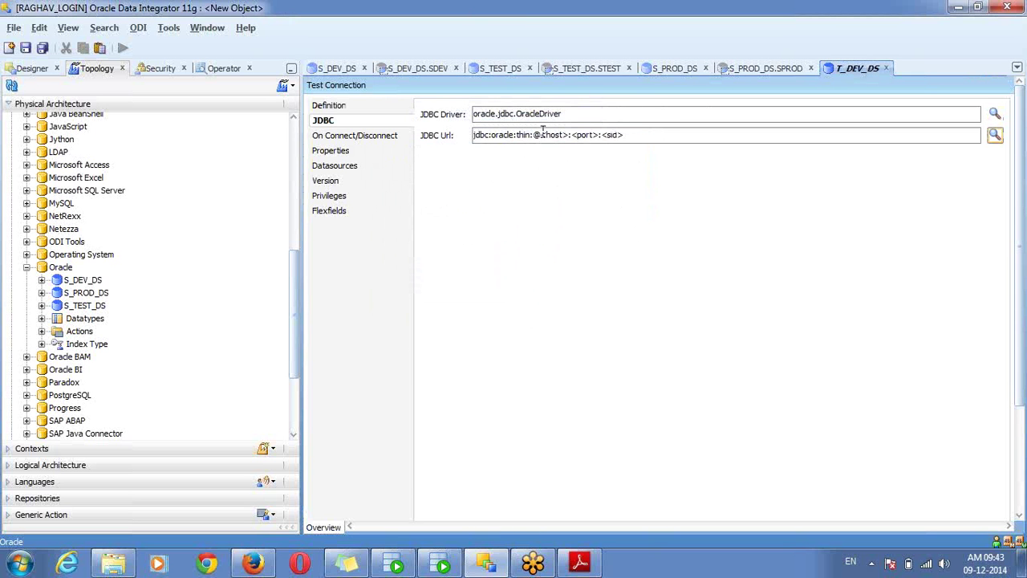
{"action": "left_click_drag", "start_coordinate": [541, 134], "coordinate": [638, 152]}
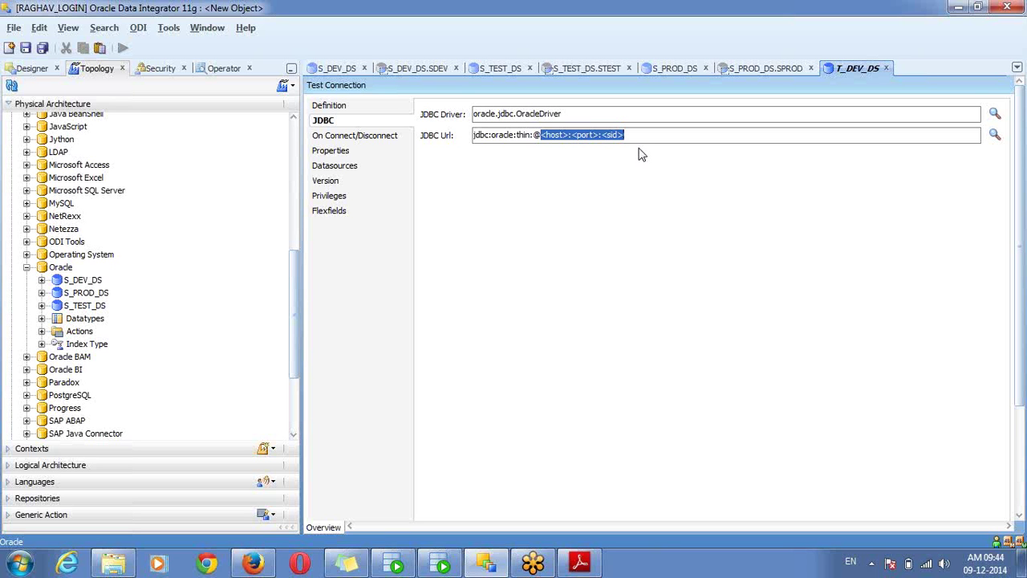
{"action": "left_click", "coordinate": [65, 295]}
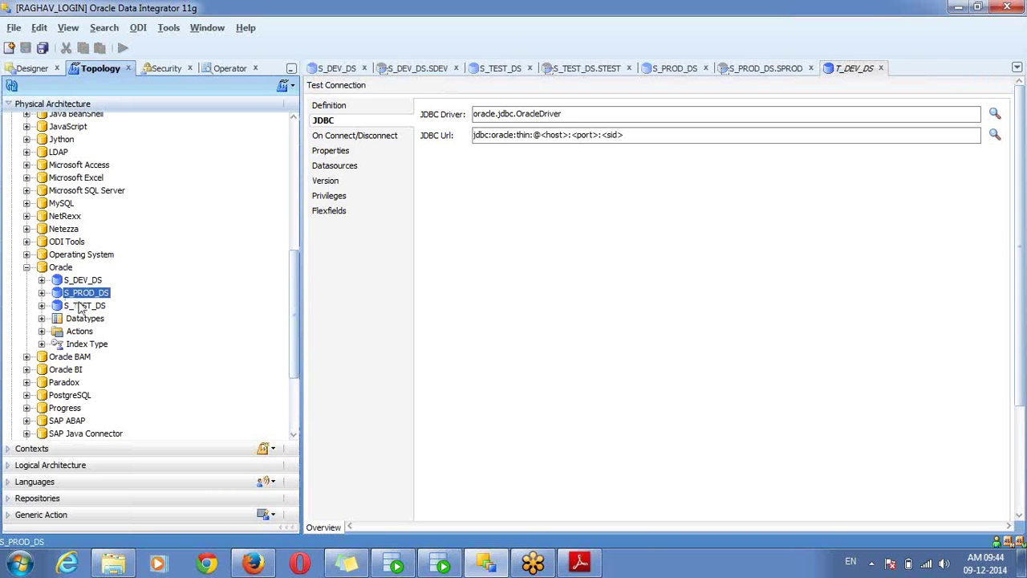
{"action": "left_click", "coordinate": [81, 306]}
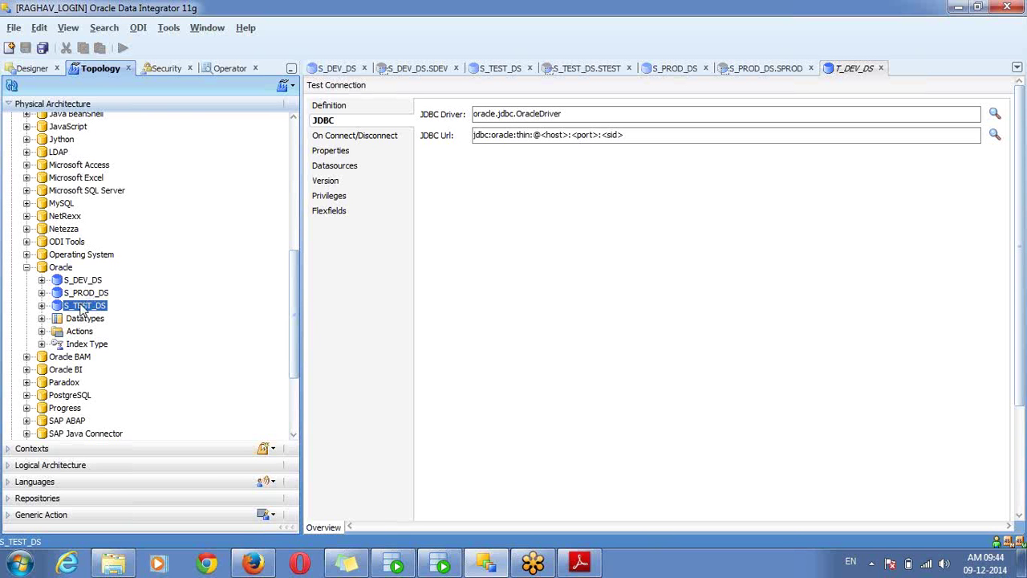
{"action": "left_click", "coordinate": [632, 136]}
{"action": "left_click_drag", "start_coordinate": [632, 137], "coordinate": [541, 135]}
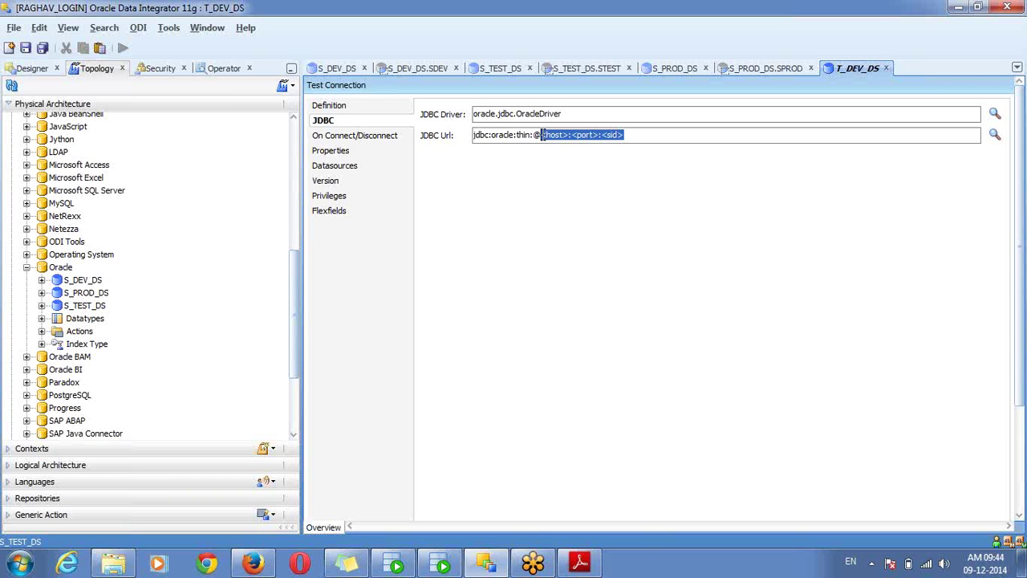
{"action": "type", "text": "localh"}
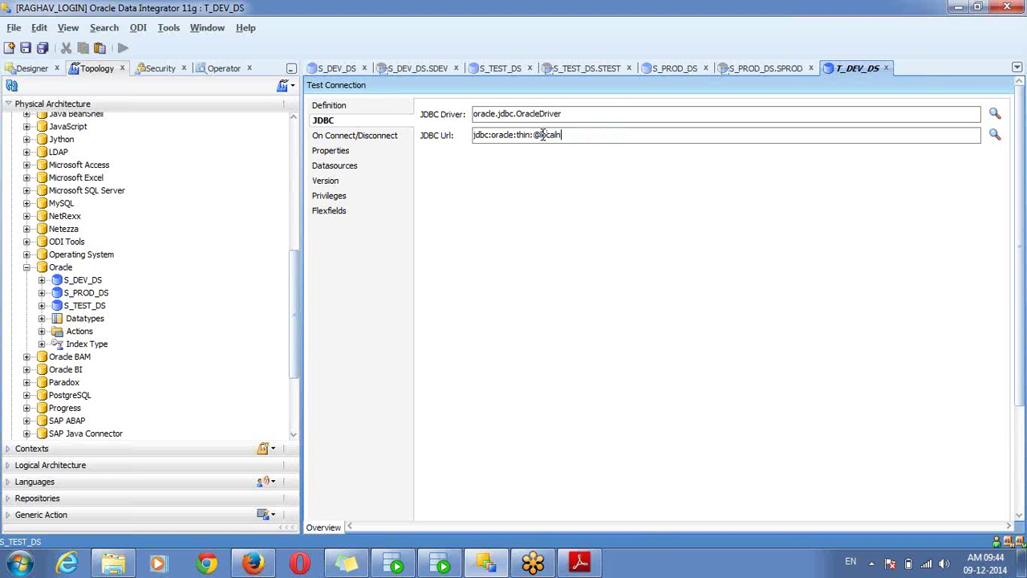
{"action": "type", "text": "ost:1521:orcl"}
{"action": "key", "text": "ctrl+s"}
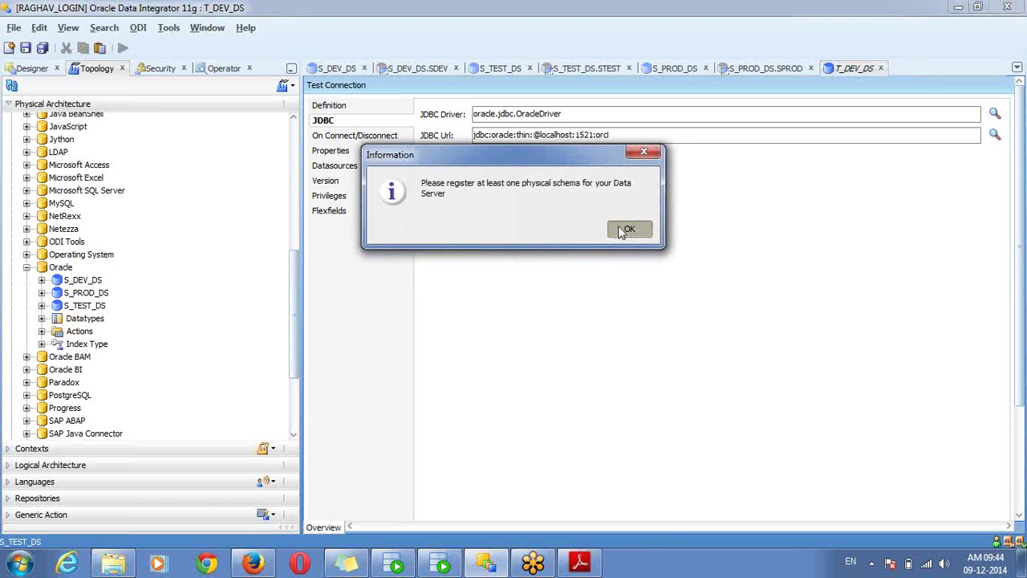
Test the T_DEV_DS connection without an agent and confirm it succeeds
{"action": "left_click", "coordinate": [622, 230]}
{"action": "left_click", "coordinate": [337, 85]}
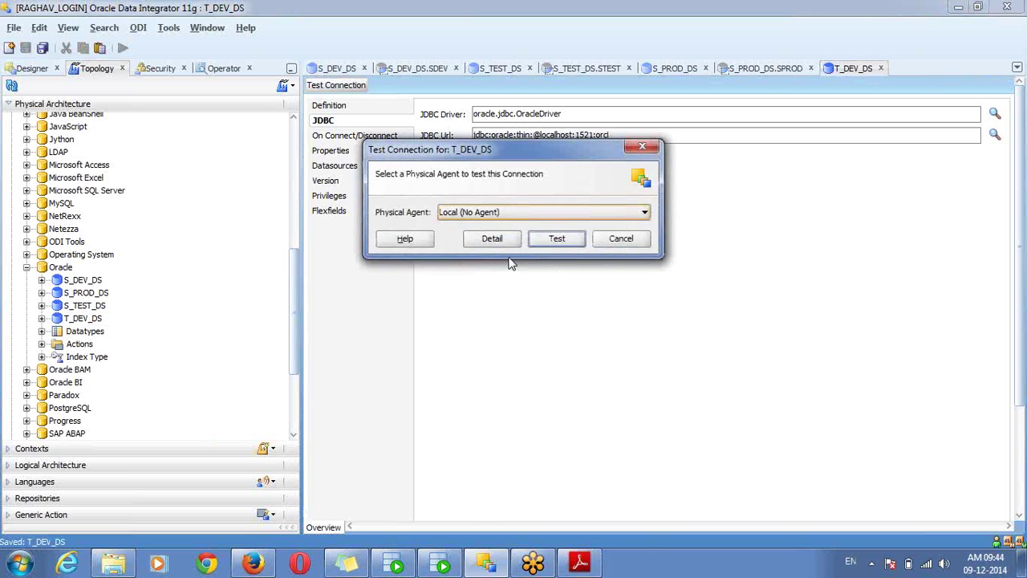
{"action": "left_click", "coordinate": [553, 238]}
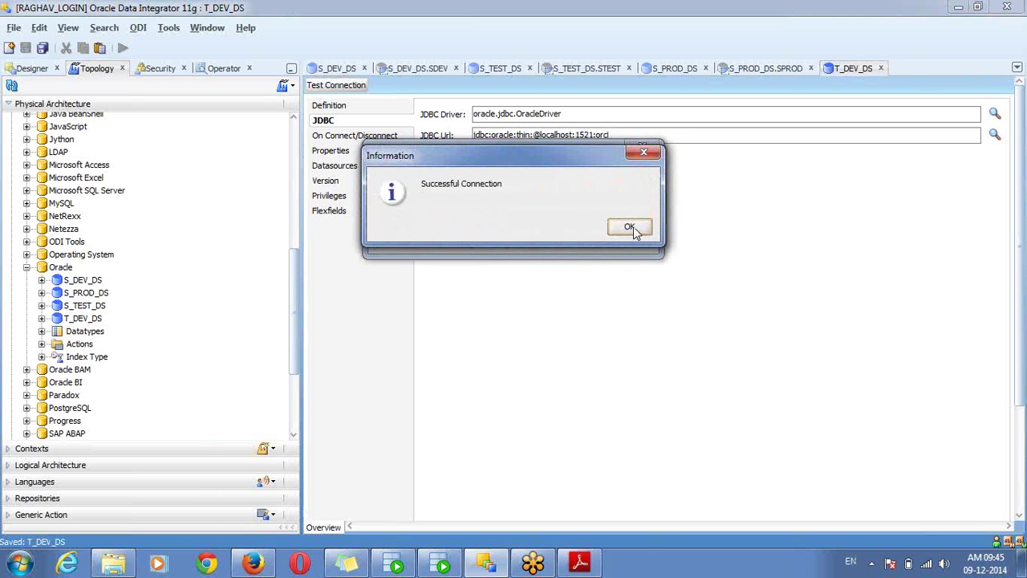
{"action": "left_click", "coordinate": [630, 226]}
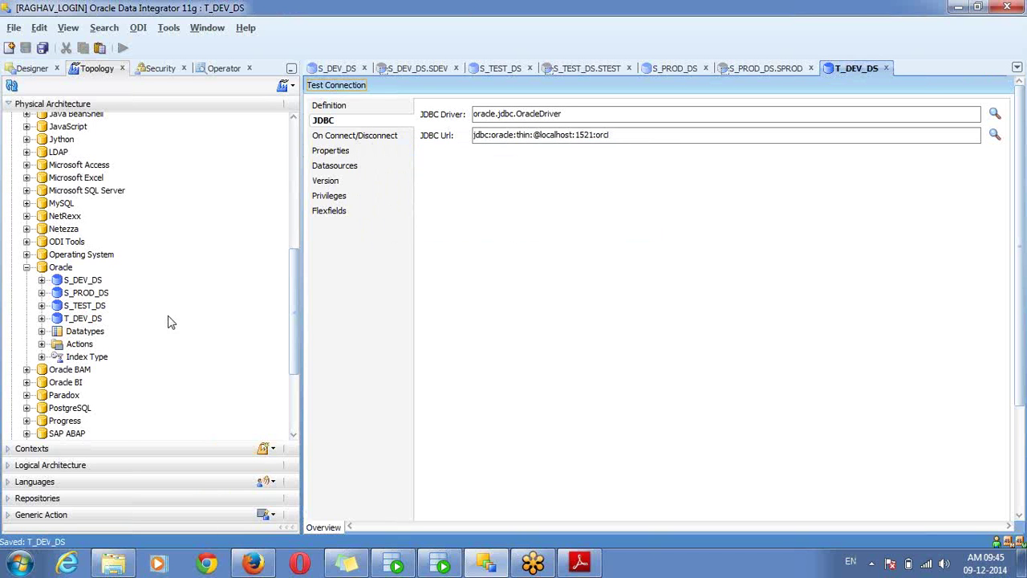
Create and save physical schema T_DEV_DS.TDEV, with TDEV as schema and work schema
{"action": "right_click", "coordinate": [97, 324]}
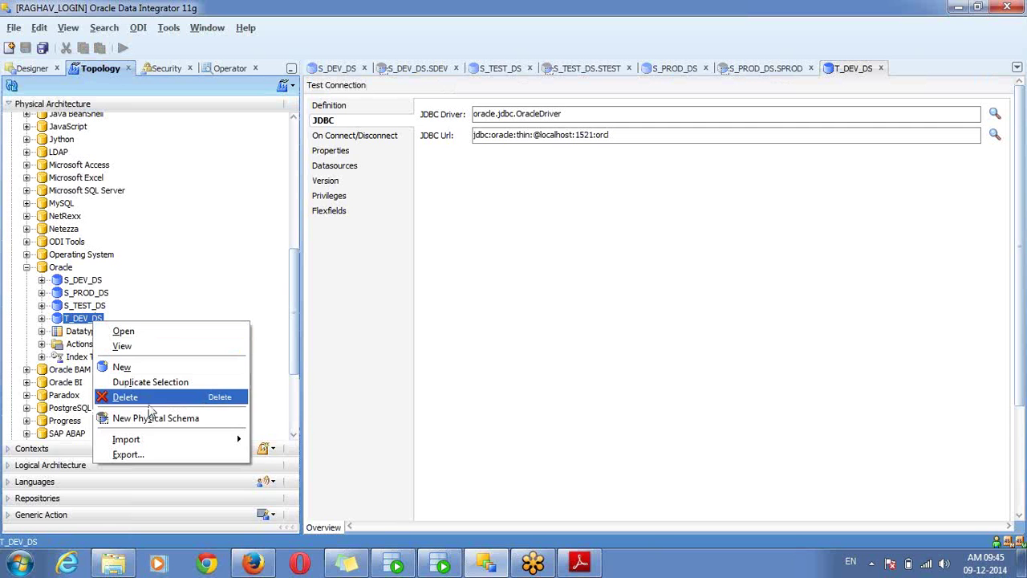
{"action": "left_click", "coordinate": [164, 418]}
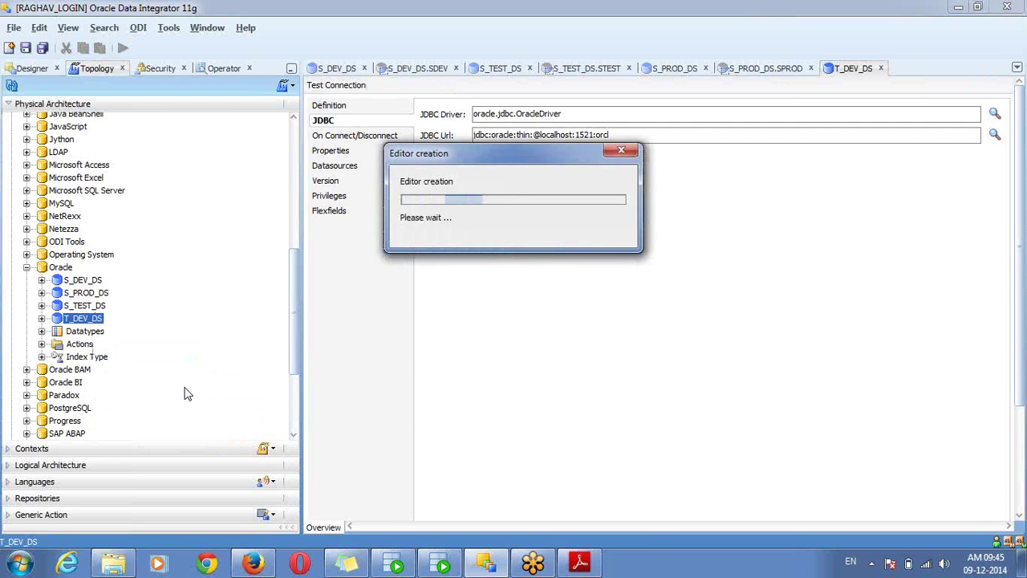
{"action": "left_click", "coordinate": [546, 145]}
{"action": "type", "text": "TDEV"}
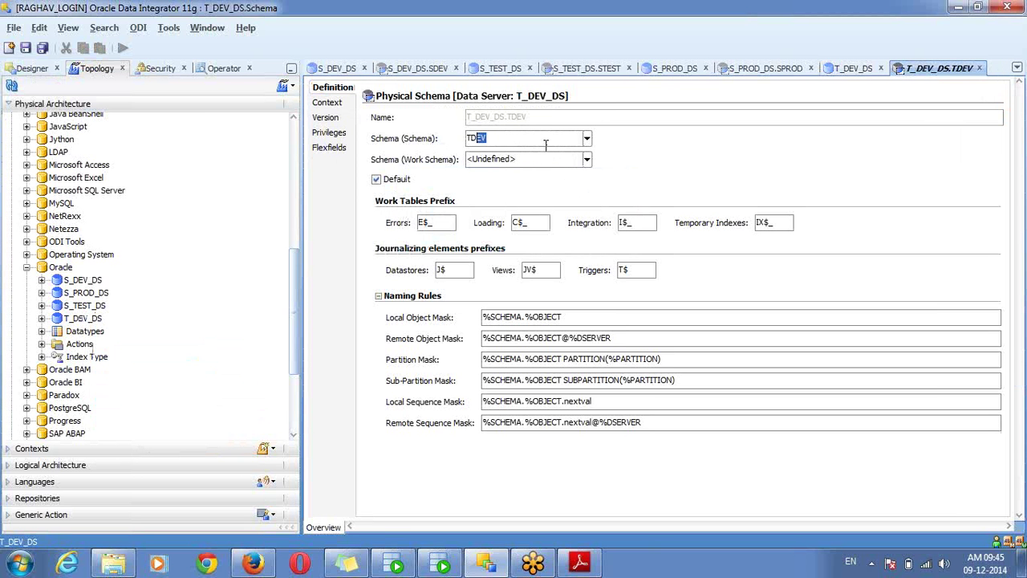
{"action": "key", "text": "Tab"}
{"action": "type", "text": "TD"}
{"action": "key", "text": "ctrl+s"}
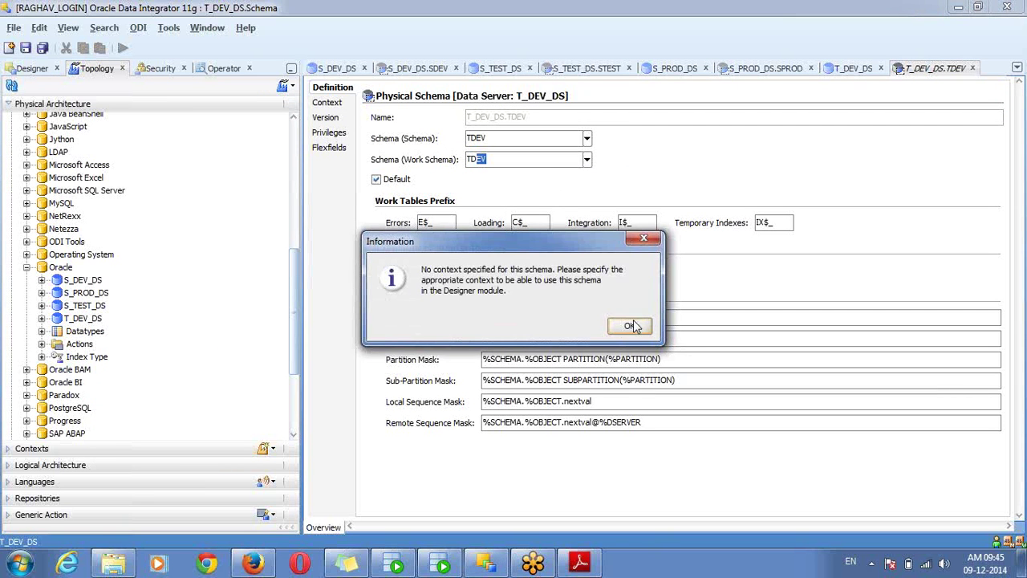
{"action": "left_click", "coordinate": [631, 321]}
{"action": "right_click", "coordinate": [62, 268]}
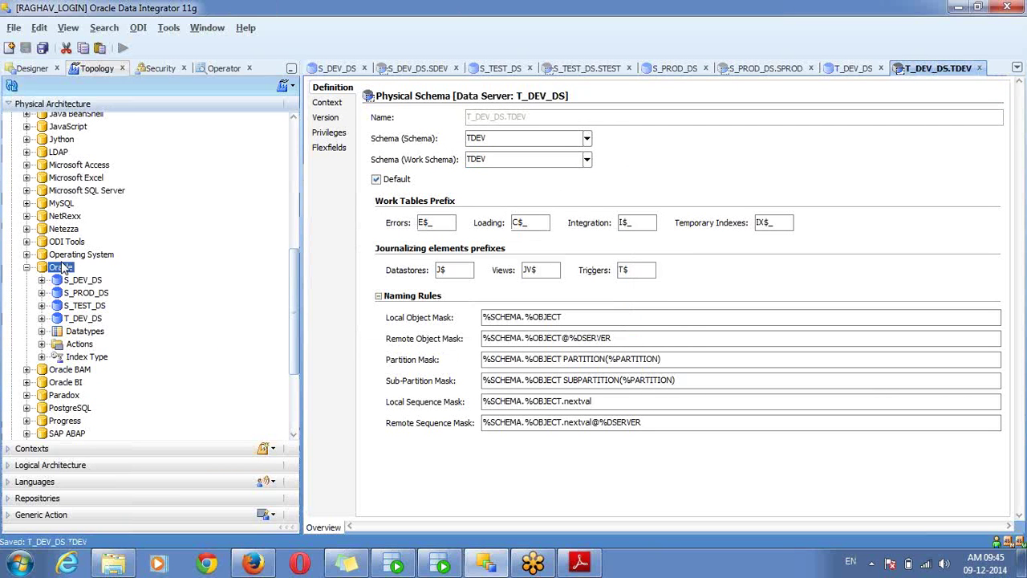
Create Oracle data server T_TEST_DS and enter its connection user and password
{"action": "left_click", "coordinate": [113, 358]}
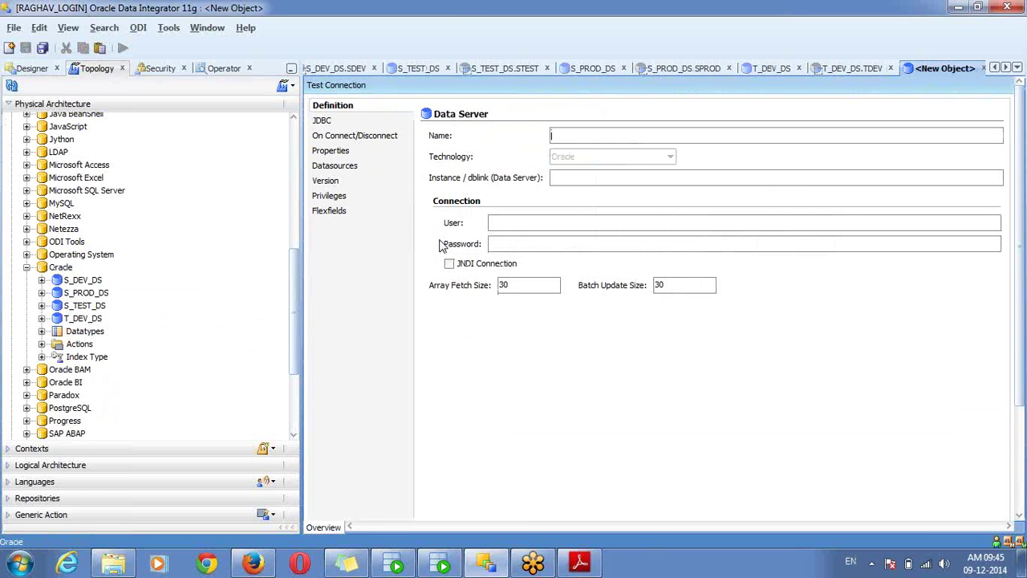
{"action": "type", "text": "T_TEST_DS"}
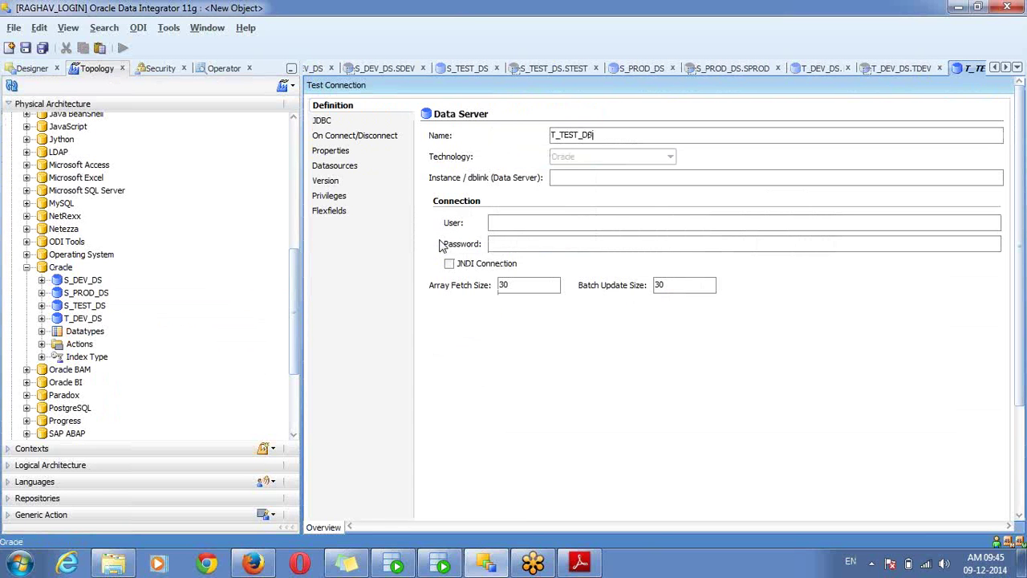
{"action": "left_click", "coordinate": [514, 242]}
{"action": "left_click", "coordinate": [521, 225]}
{"action": "type", "text": "ttest"}
{"action": "key", "text": "Tab"}
{"action": "type", "text": "ttest"}
Give T_TEST_DS the Oracle JDBC driver and a thin URL at localhost:1521, then save it
{"action": "left_click", "coordinate": [404, 120]}
{"action": "left_click", "coordinate": [995, 114]}
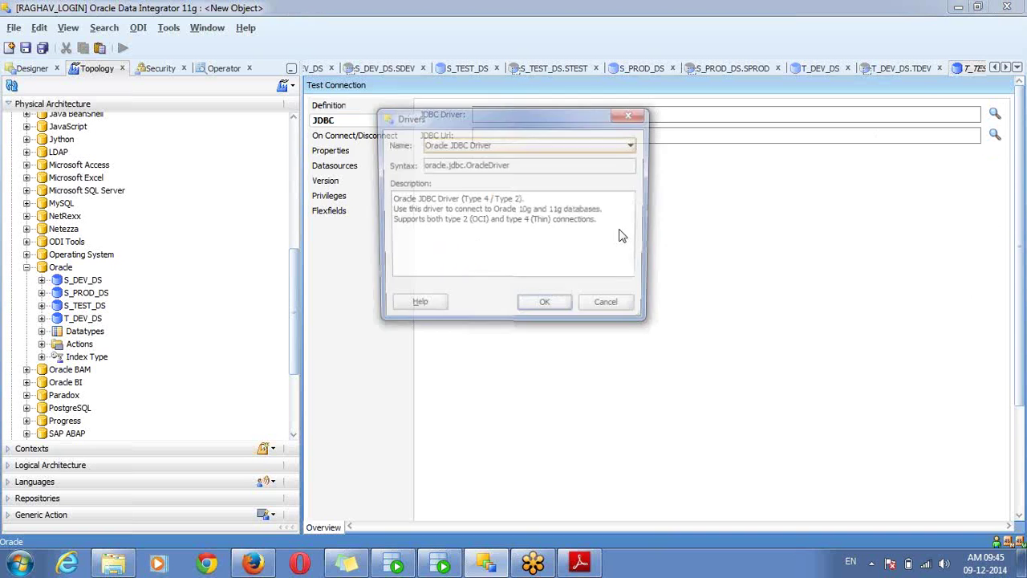
{"action": "left_click", "coordinate": [554, 307]}
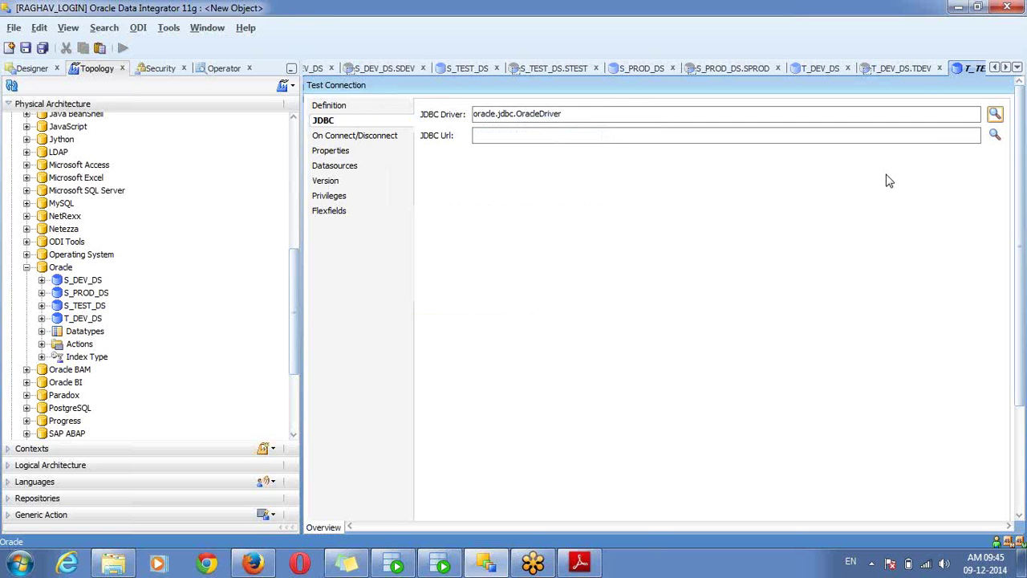
{"action": "left_click", "coordinate": [996, 137]}
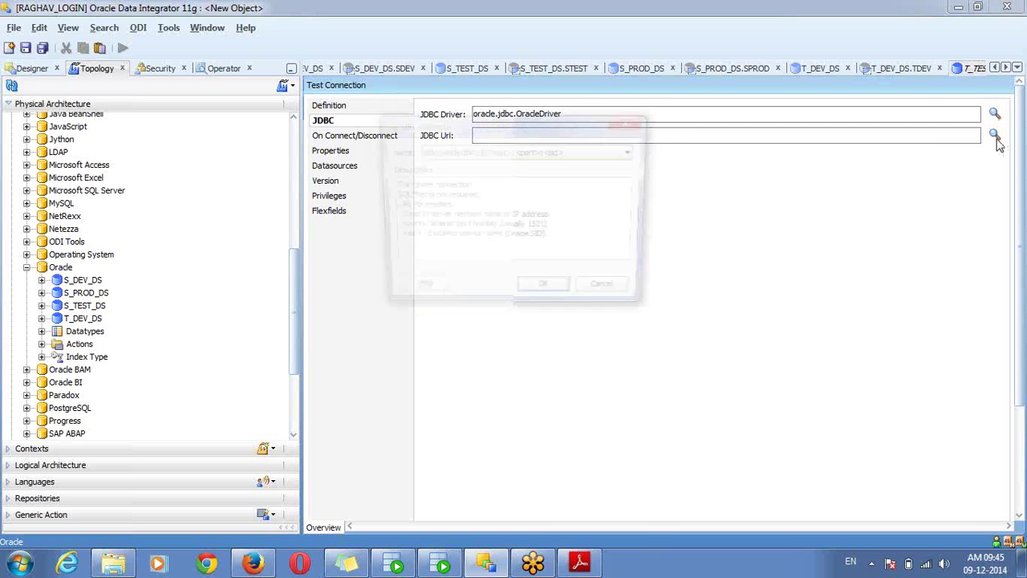
{"action": "left_click", "coordinate": [546, 295]}
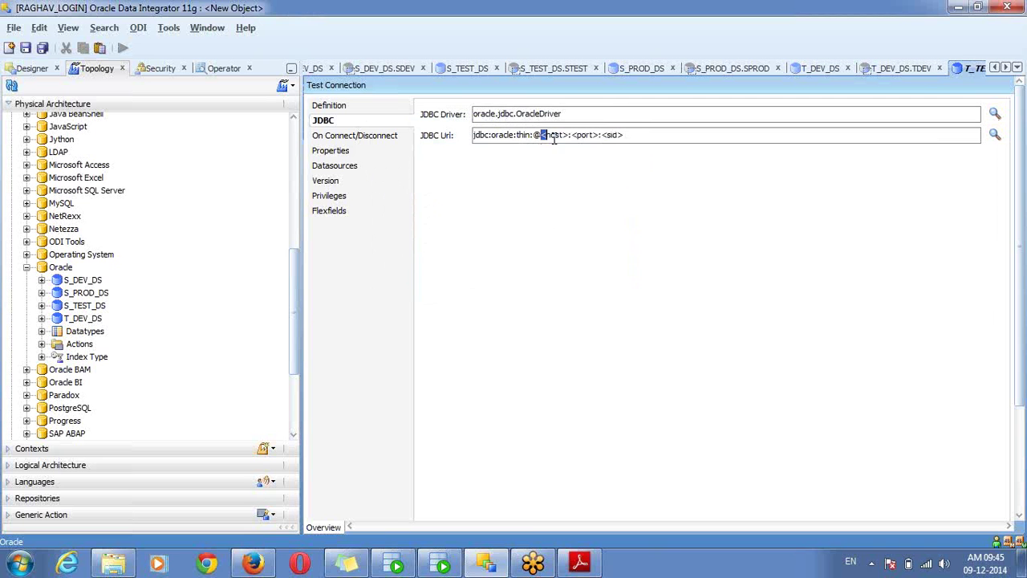
{"action": "left_click_drag", "start_coordinate": [542, 136], "coordinate": [642, 141]}
{"action": "type", "text": "loca"}
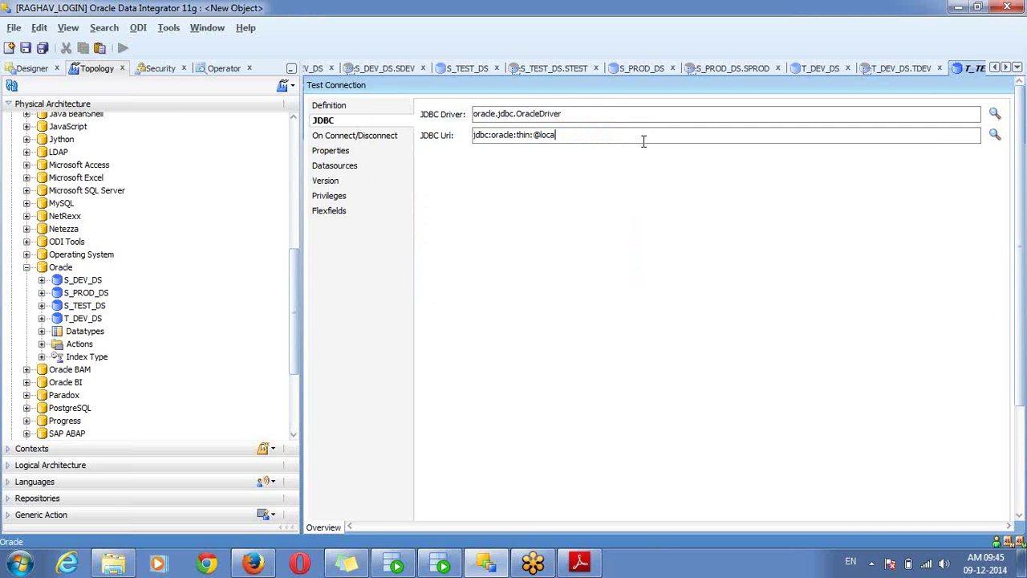
{"action": "type", "text": "lhost:1521:orcl"}
{"action": "key", "text": "ctrl+s"}
Test the T_TEST_DS connection without an agent and confirm it succeeds
{"action": "left_click", "coordinate": [622, 233]}
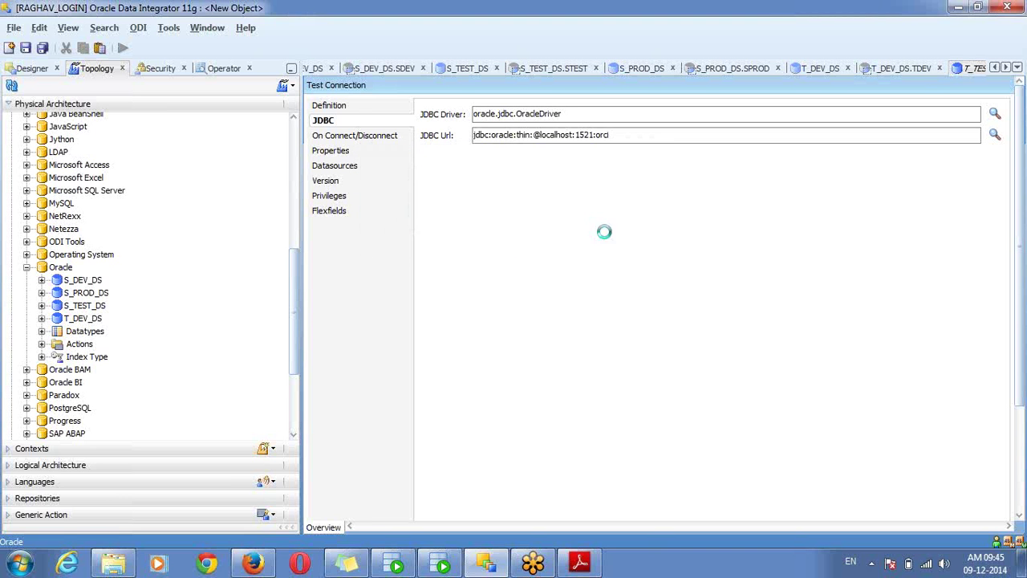
{"action": "left_click", "coordinate": [341, 88]}
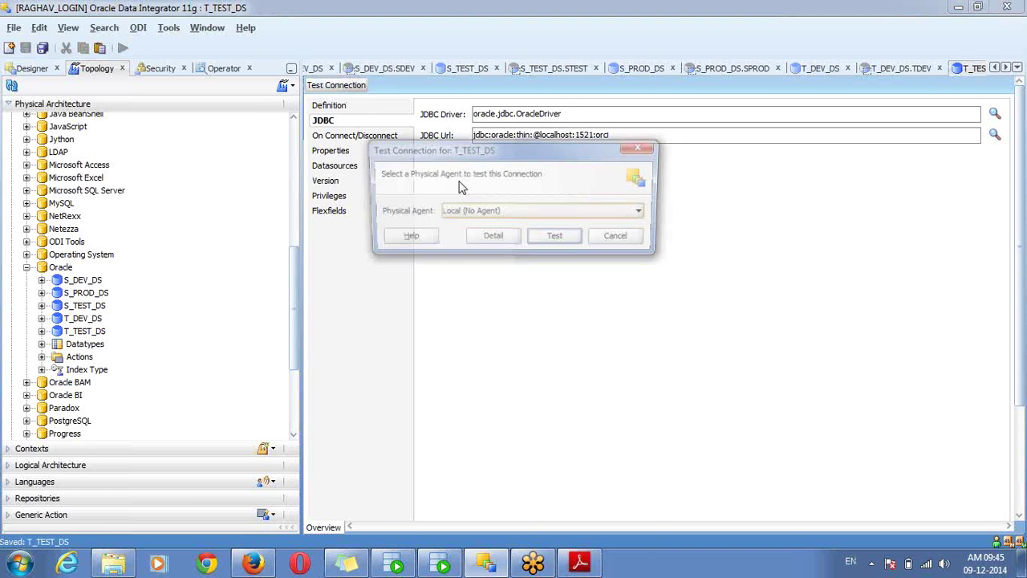
{"action": "left_click", "coordinate": [550, 239]}
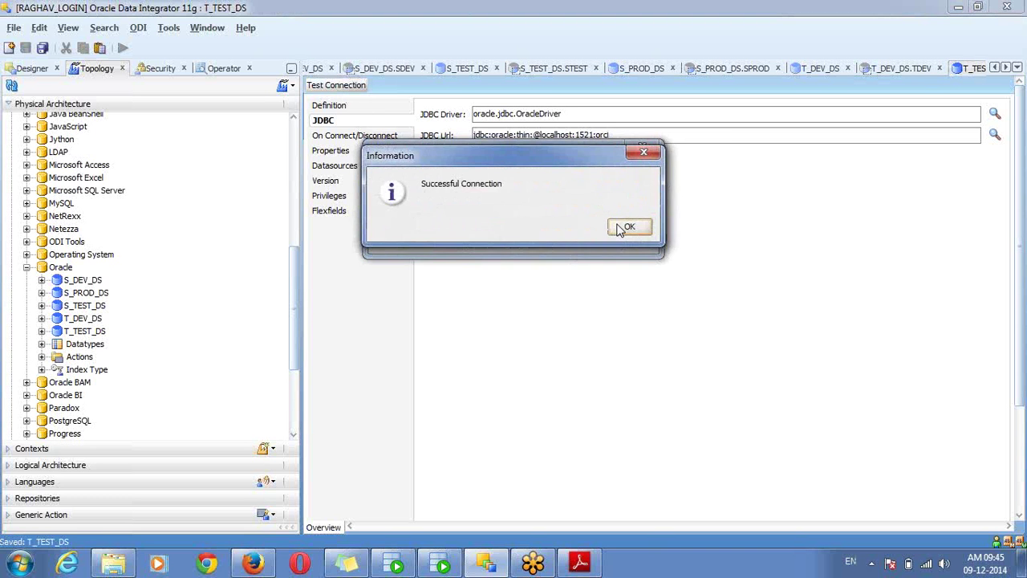
{"action": "left_click", "coordinate": [623, 228]}
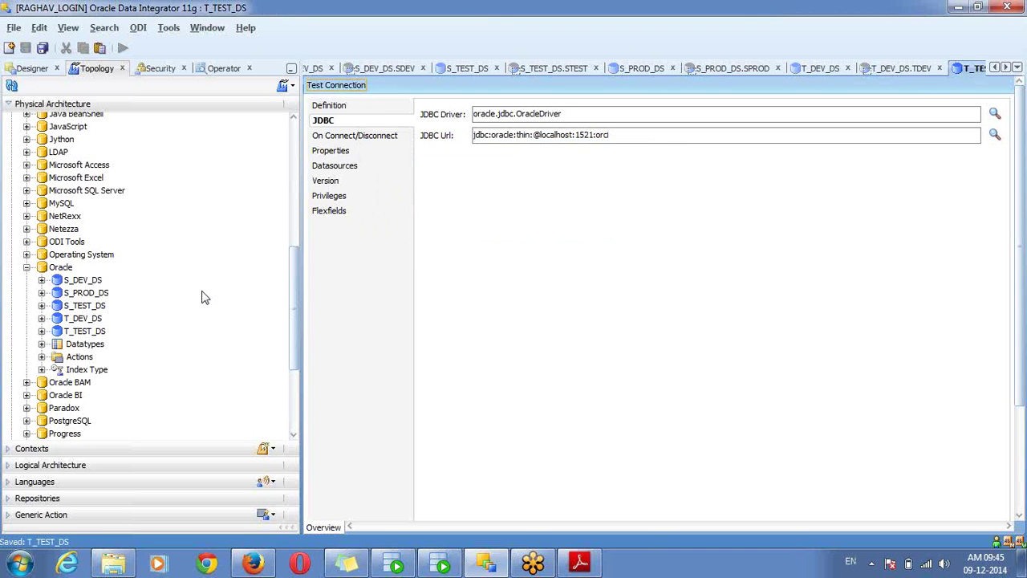
Create and save physical schema T_TEST_DS.TTEST, with TTEST as schema and work schema
{"action": "left_click", "coordinate": [84, 331]}
{"action": "right_click", "coordinate": [85, 332]}
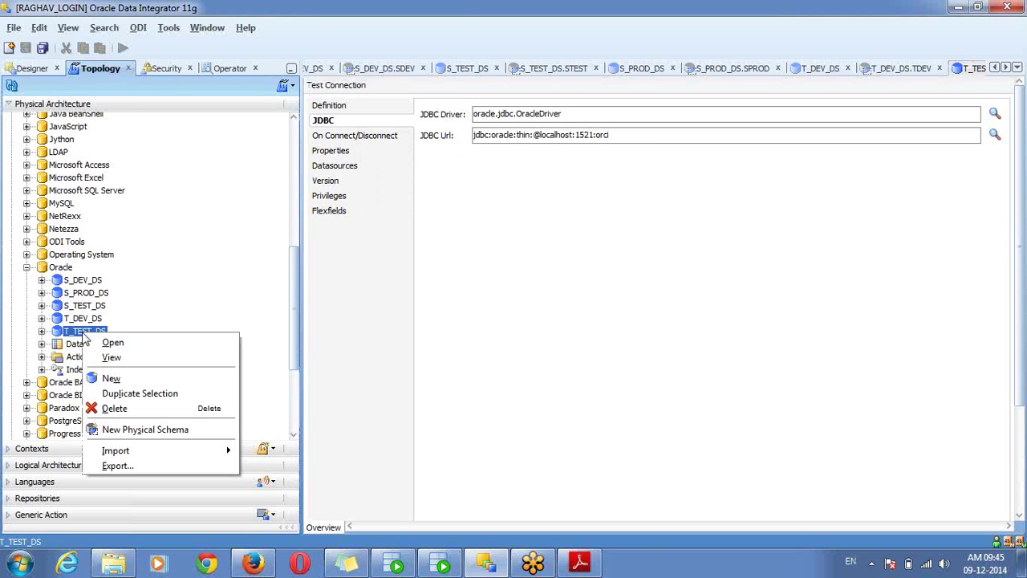
{"action": "left_click", "coordinate": [147, 430]}
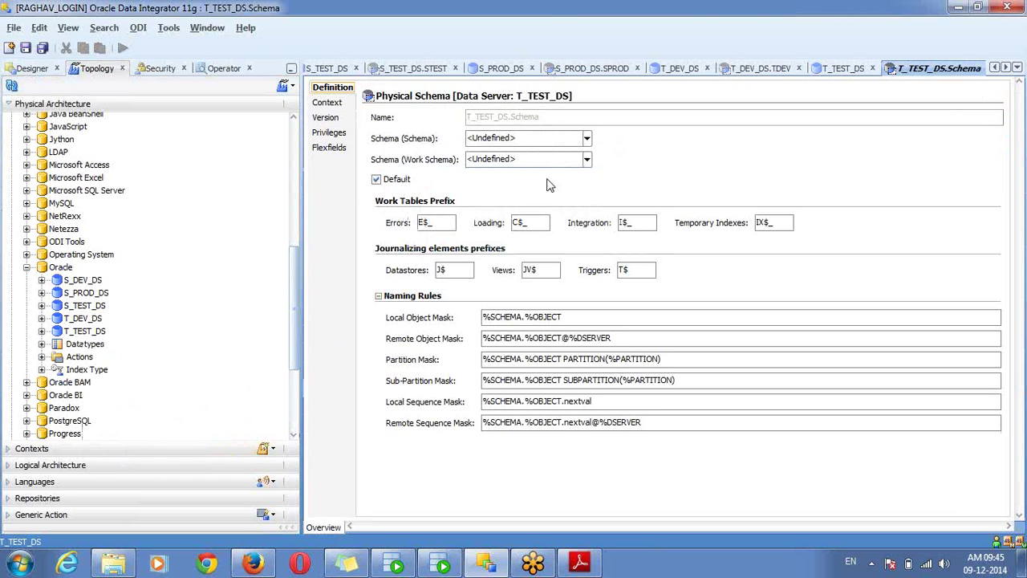
{"action": "left_click", "coordinate": [536, 143]}
{"action": "type", "text": "TTEST"}
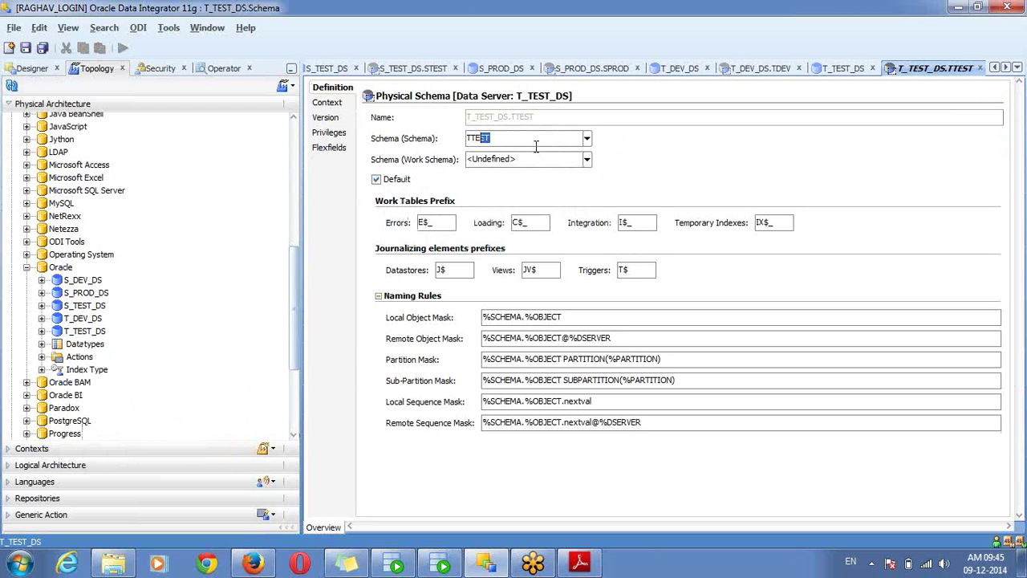
{"action": "key", "text": "Tab"}
{"action": "type", "text": "TT"}
{"action": "key", "text": "ctrl+s"}
{"action": "left_click", "coordinate": [634, 318]}
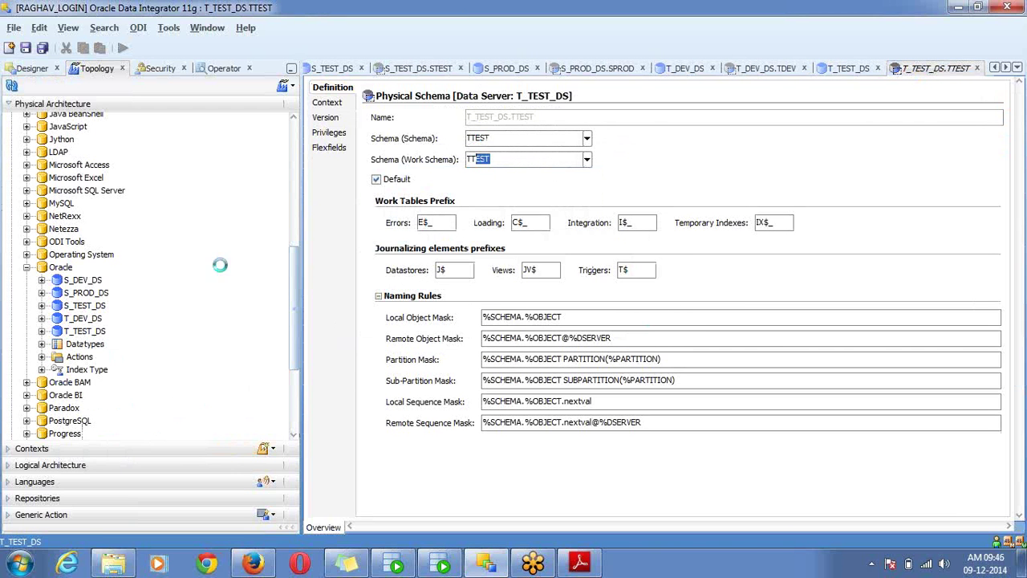
{"action": "left_click", "coordinate": [72, 270]}
Create Oracle data server T_PROD_DS and enter its connection user and password
{"action": "right_click", "coordinate": [71, 271]}
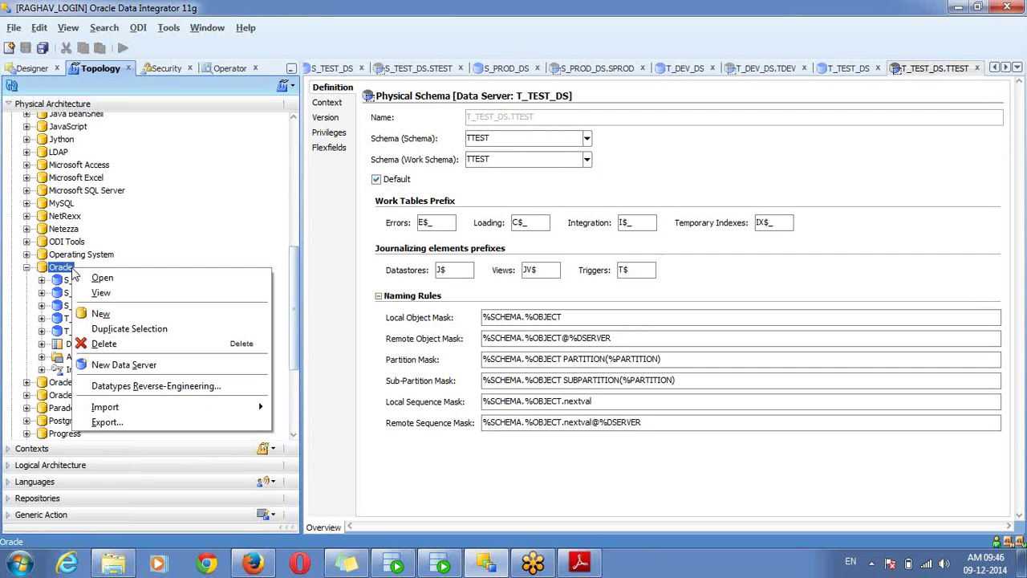
{"action": "left_click", "coordinate": [129, 365]}
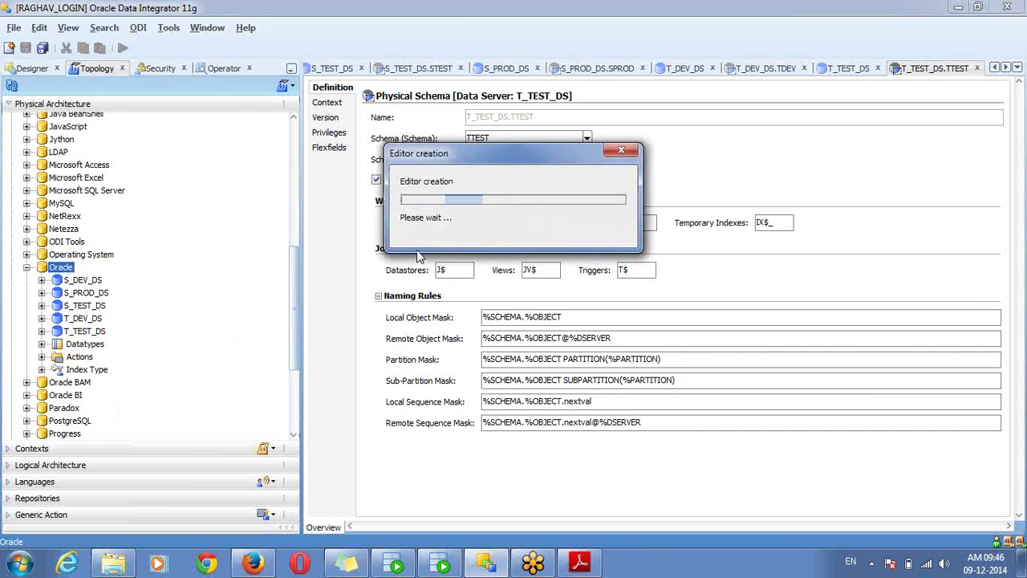
{"action": "type", "text": "T_PROD_DS"}
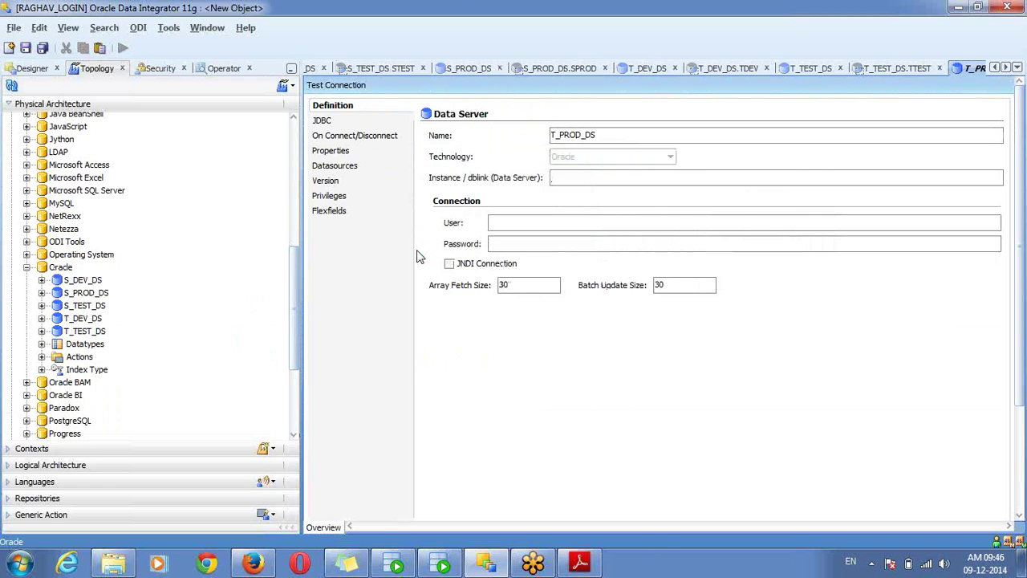
{"action": "type", "text": "tprod"}
{"action": "key", "text": "Tab"}
{"action": "left_click", "coordinate": [337, 122]}
{"action": "left_click", "coordinate": [995, 113]}
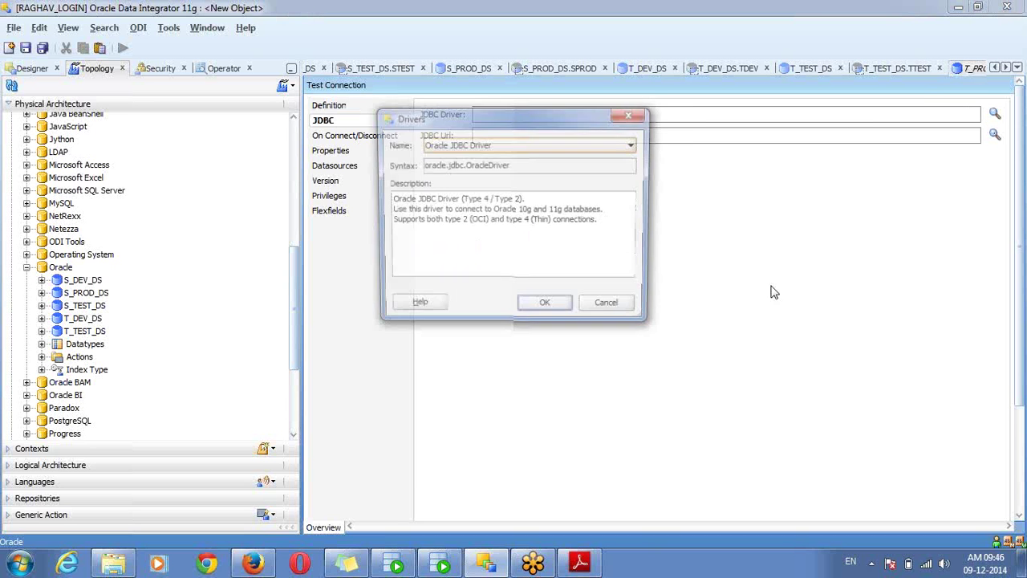
{"action": "left_click", "coordinate": [539, 315]}
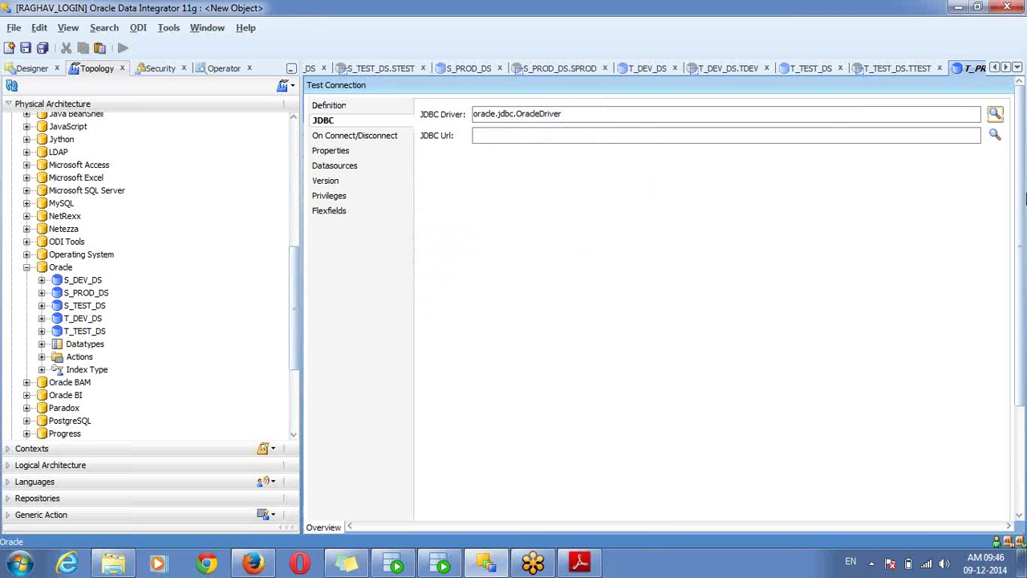
{"action": "left_click", "coordinate": [995, 136]}
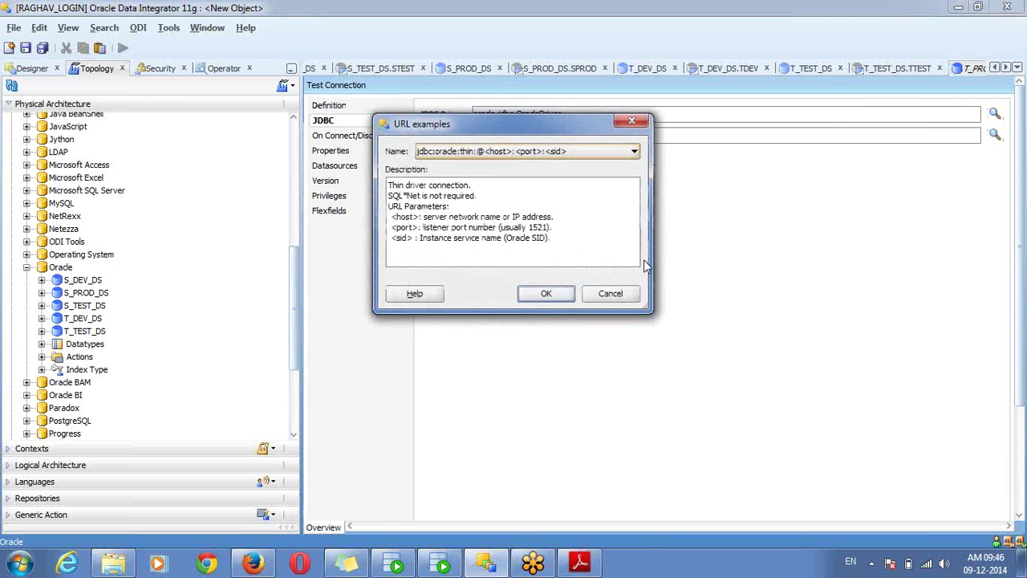
{"action": "left_click", "coordinate": [553, 288]}
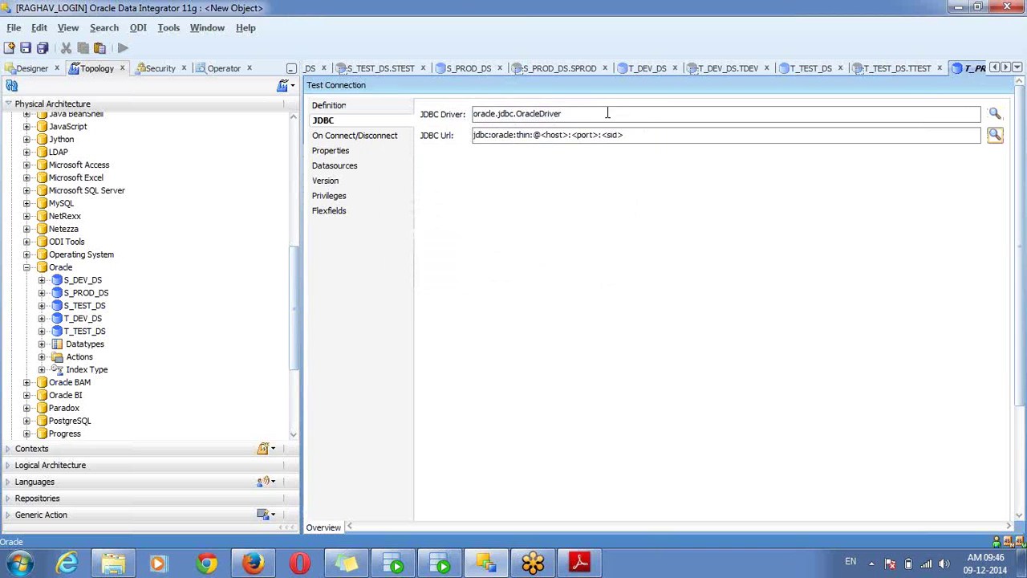
{"action": "left_click", "coordinate": [542, 134]}
{"action": "key", "text": "shift+Home"}
{"action": "key", "text": "shift+End"}
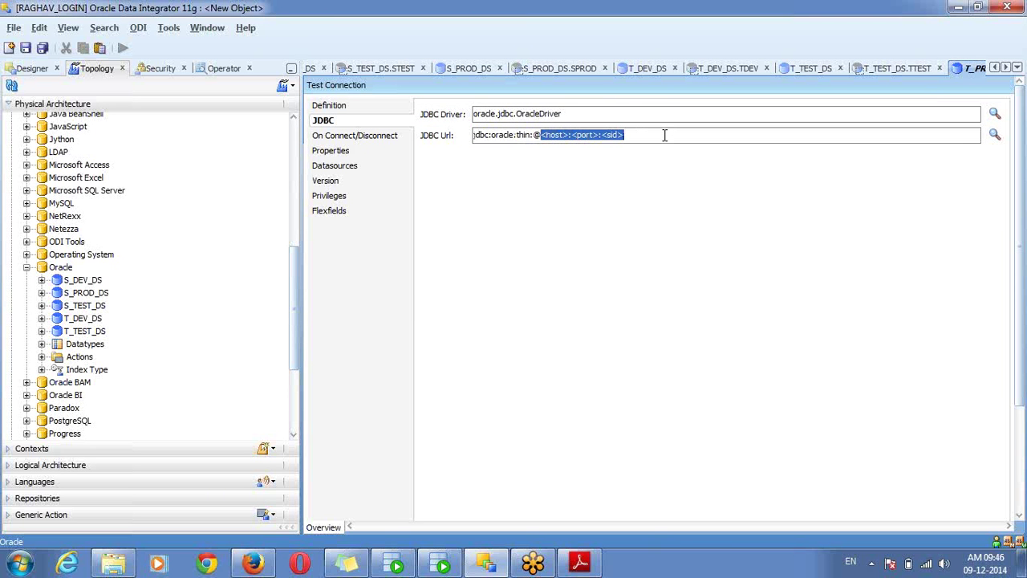
{"action": "key", "text": "Delete"}
{"action": "type", "text": "localhost"}
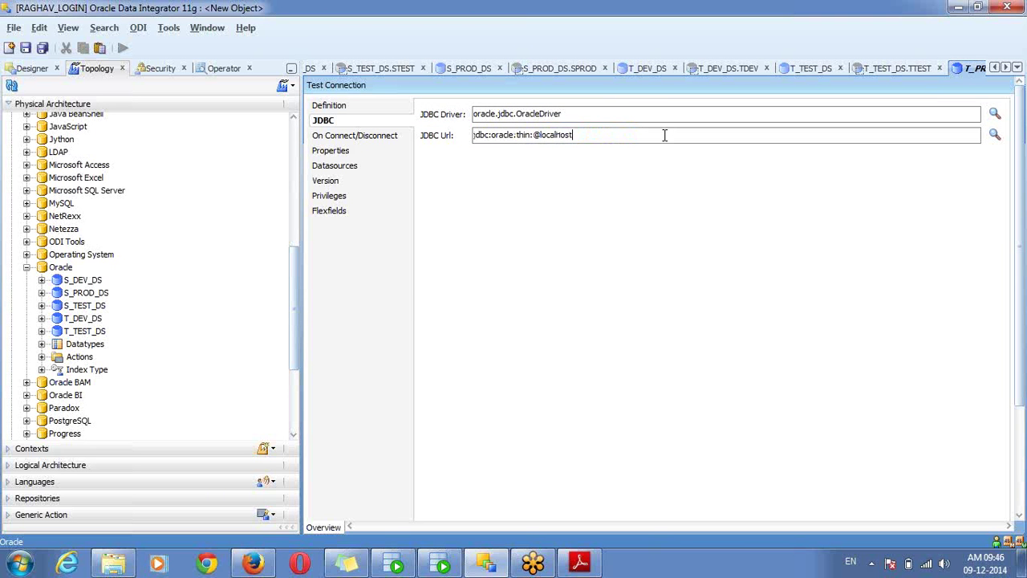
{"action": "type", "text": ":1521:orcl"}
{"action": "key", "text": "ctrl+s"}
Test the T_PROD_DS connection and confirm it succeeds
{"action": "left_click", "coordinate": [619, 226]}
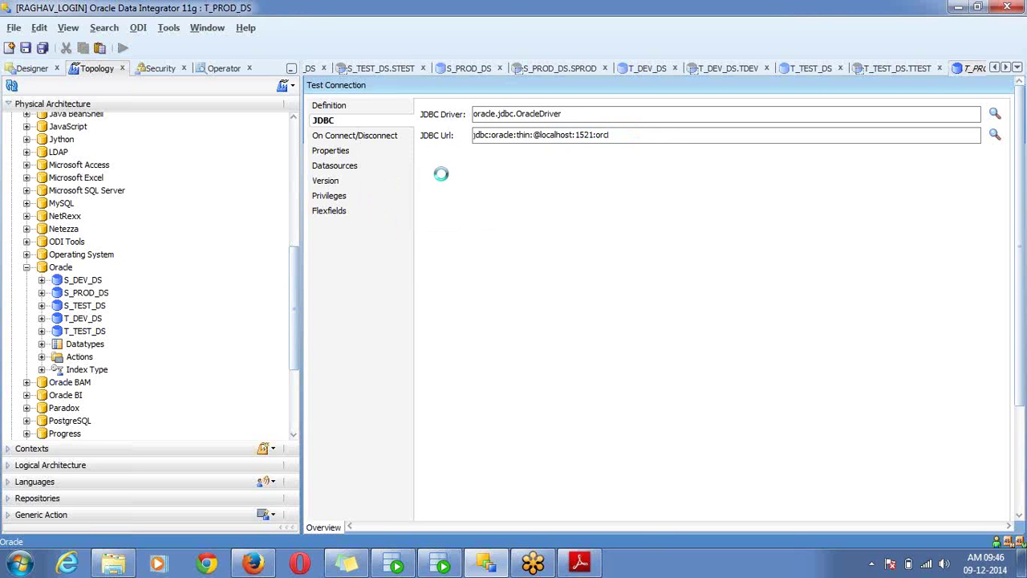
{"action": "left_click", "coordinate": [338, 87]}
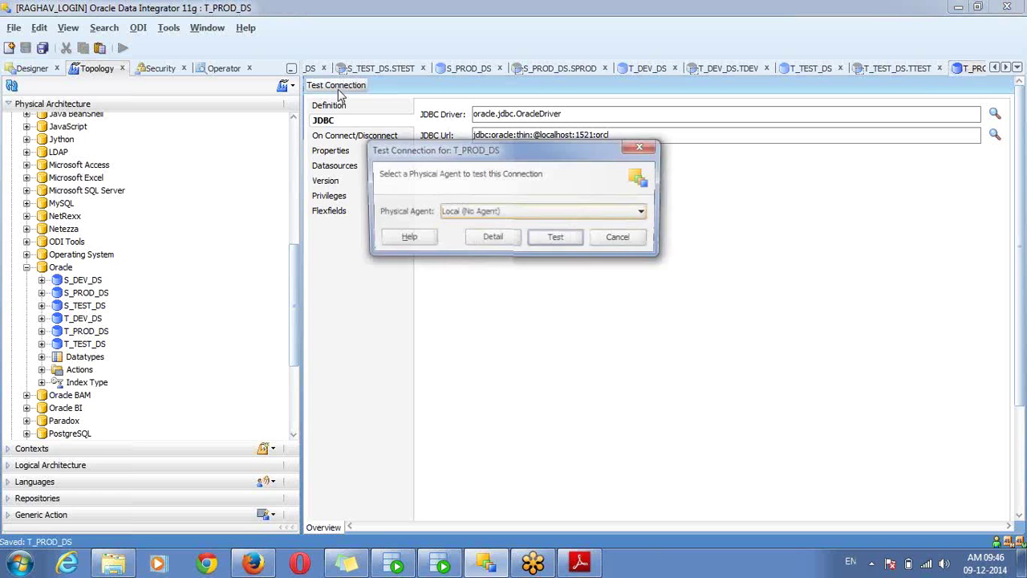
{"action": "left_click", "coordinate": [557, 243]}
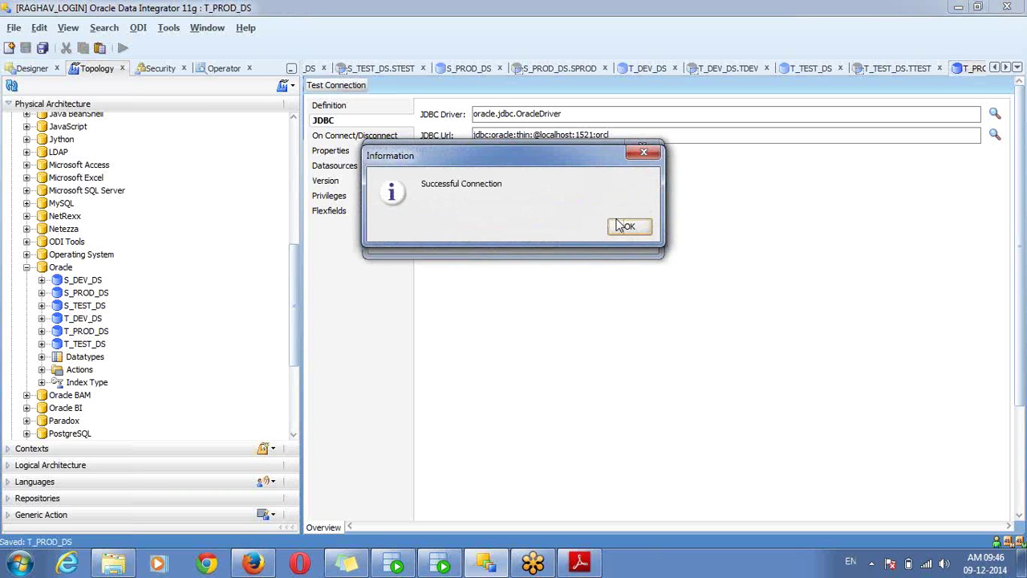
{"action": "left_click", "coordinate": [627, 228]}
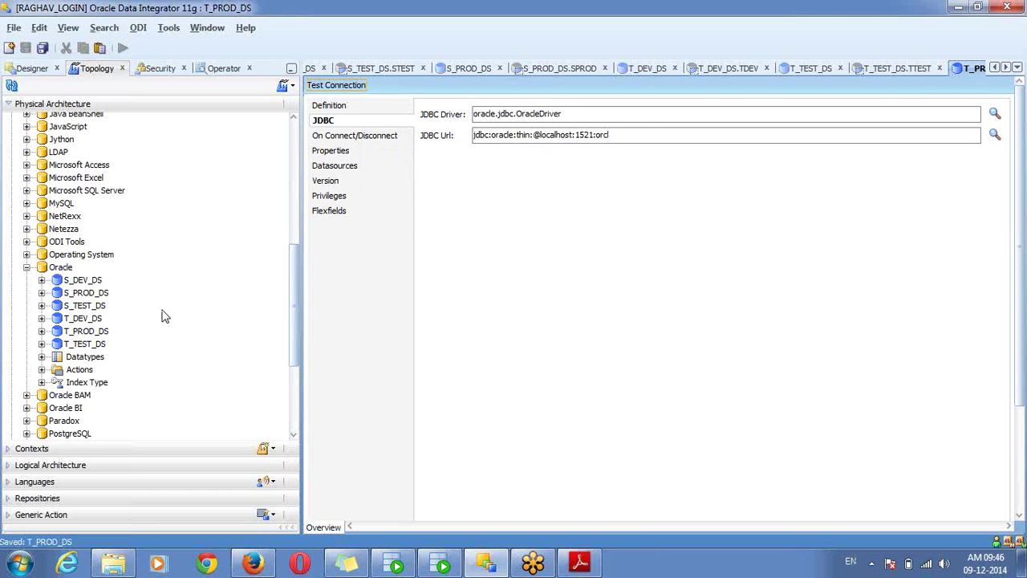
Create and save physical schema T_PROD_DS.TPROD, with TPROD as schema and work schema
{"action": "left_click", "coordinate": [83, 333]}
{"action": "right_click", "coordinate": [83, 332]}
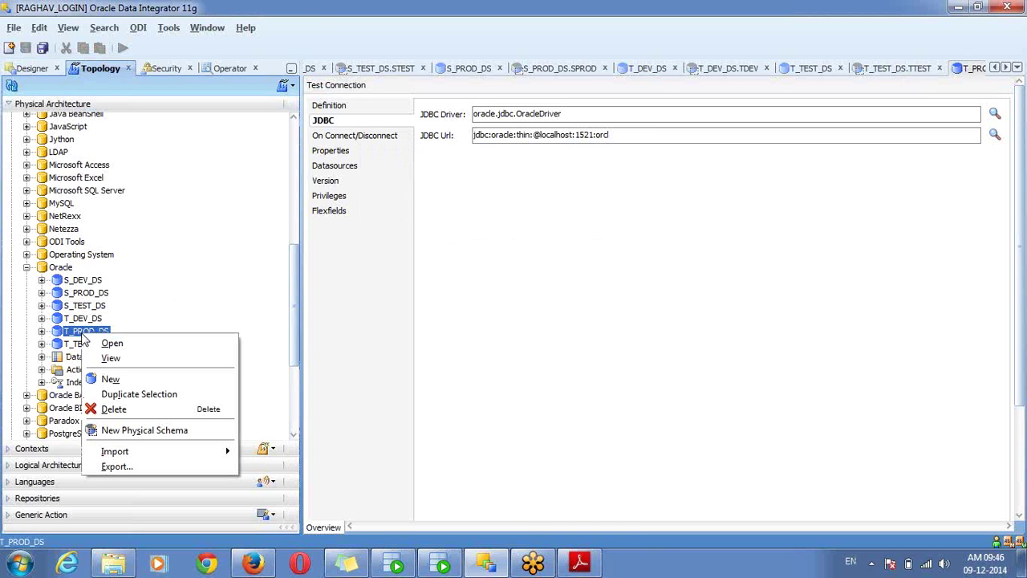
{"action": "left_click", "coordinate": [143, 430]}
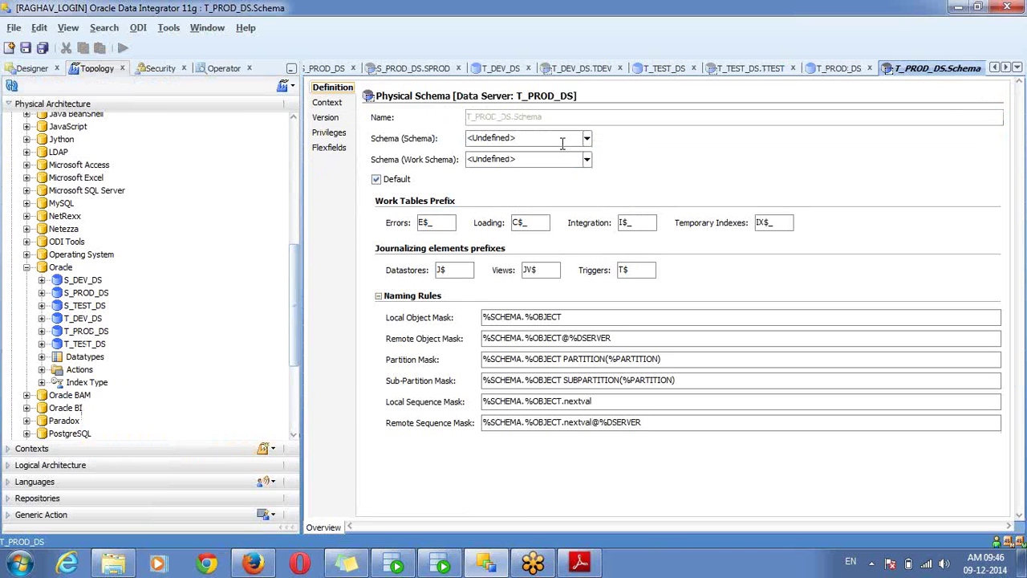
{"action": "left_click", "coordinate": [563, 143]}
{"action": "type", "text": "TPROD"}
{"action": "key", "text": "Tab"}
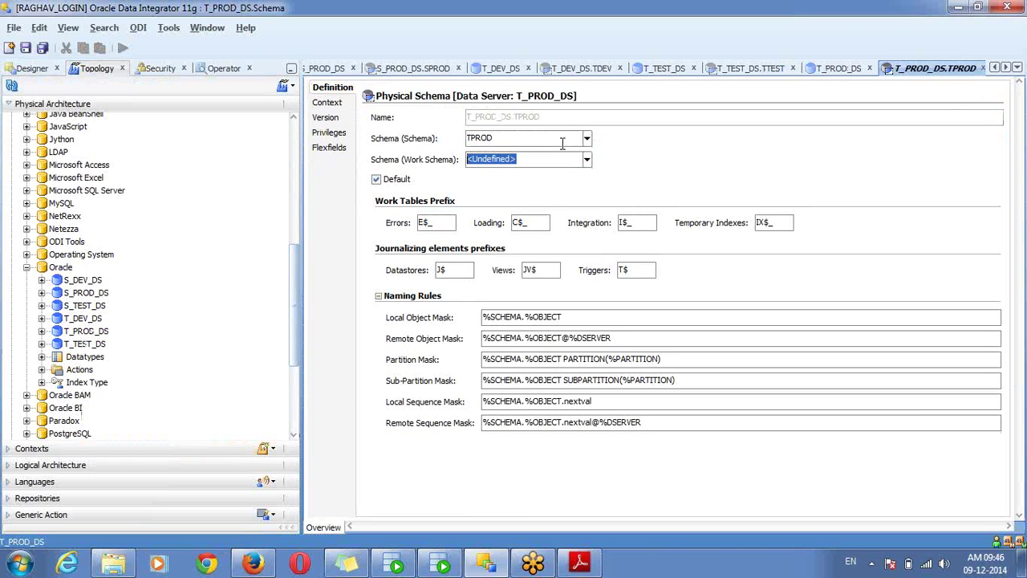
{"action": "type", "text": "TPROD"}
{"action": "key", "text": "ctrl+s"}
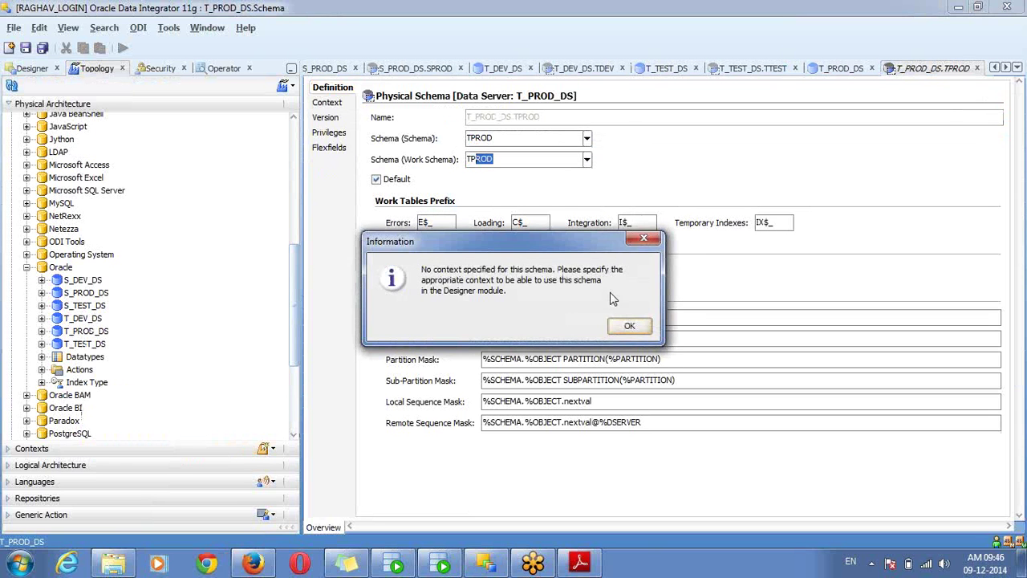
{"action": "left_click", "coordinate": [623, 323]}
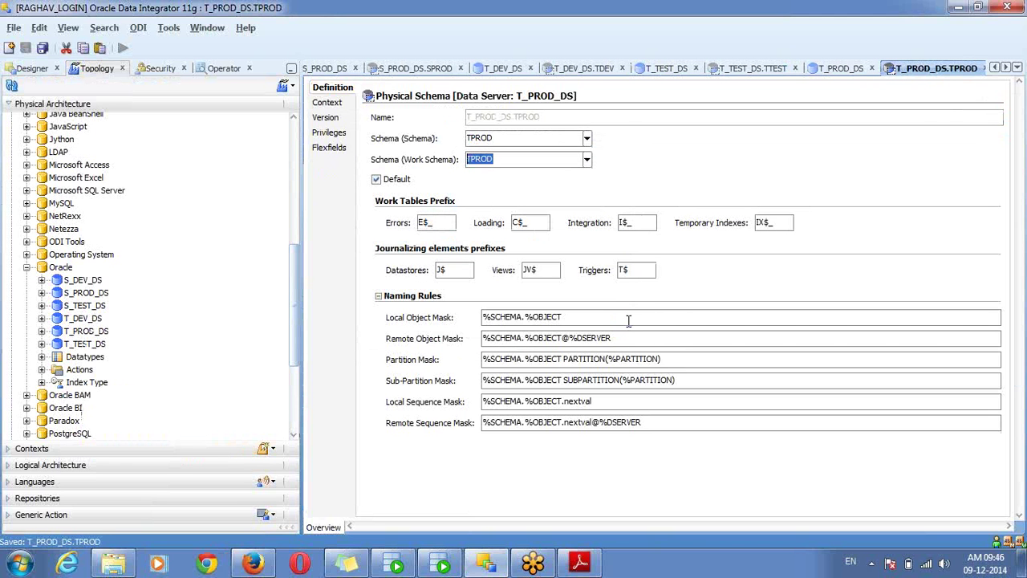
Close all editors, review the six Oracle data servers in the tree, and open Windows Start
{"action": "right_click", "coordinate": [937, 74]}
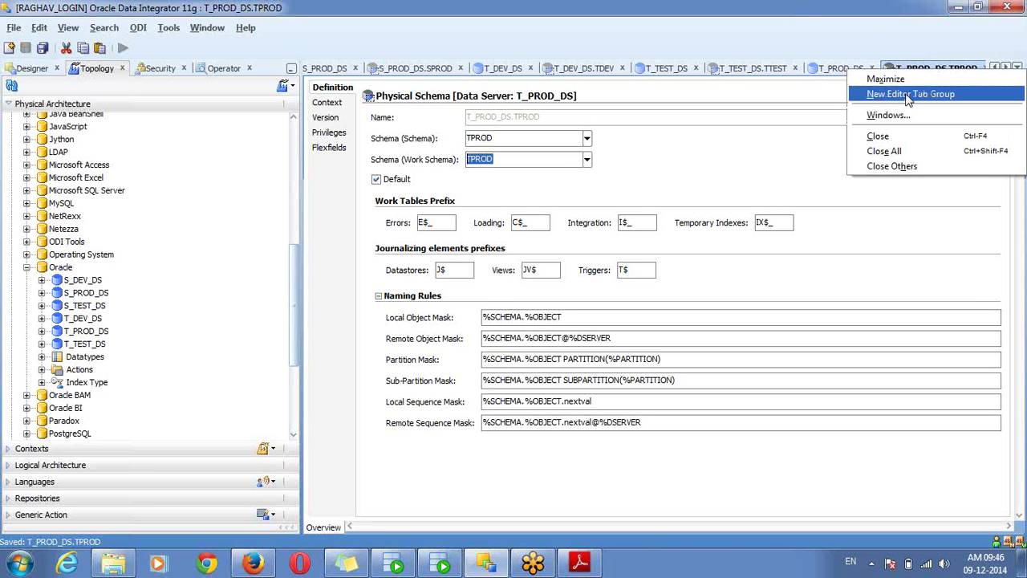
{"action": "left_click", "coordinate": [894, 149]}
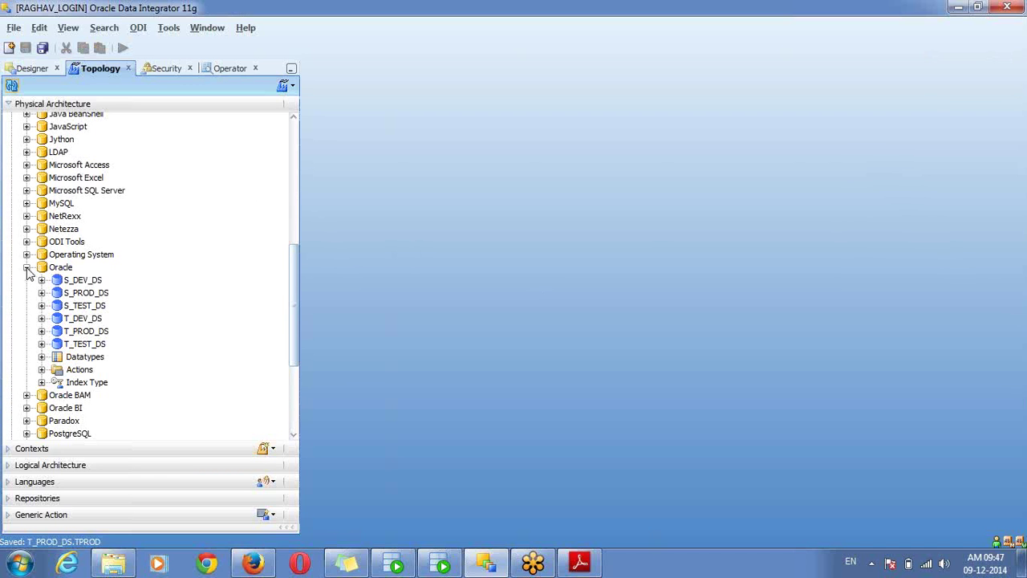
{"action": "left_click", "coordinate": [74, 285]}
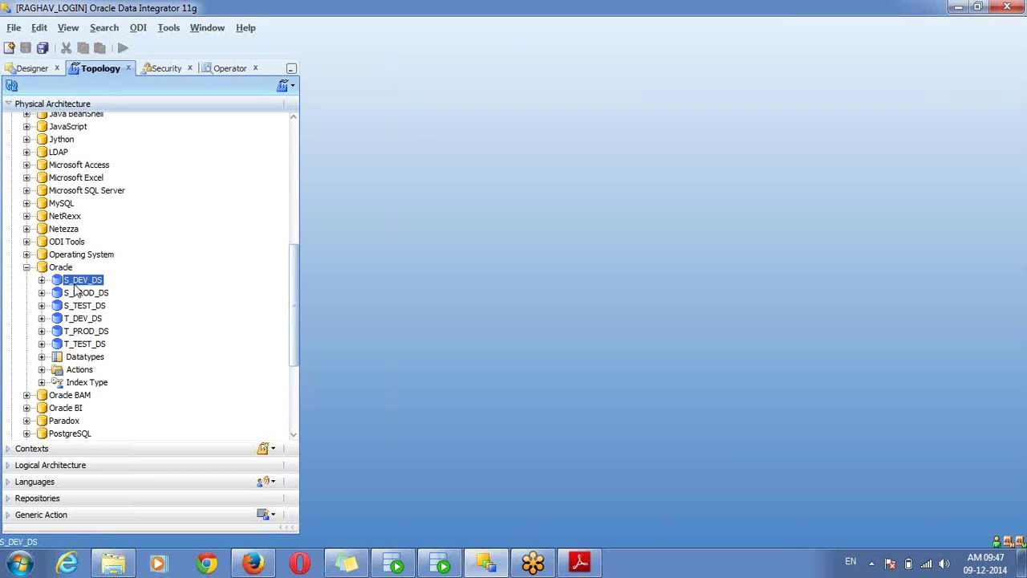
{"action": "left_click", "coordinate": [75, 297]}
{"action": "left_click", "coordinate": [73, 283]}
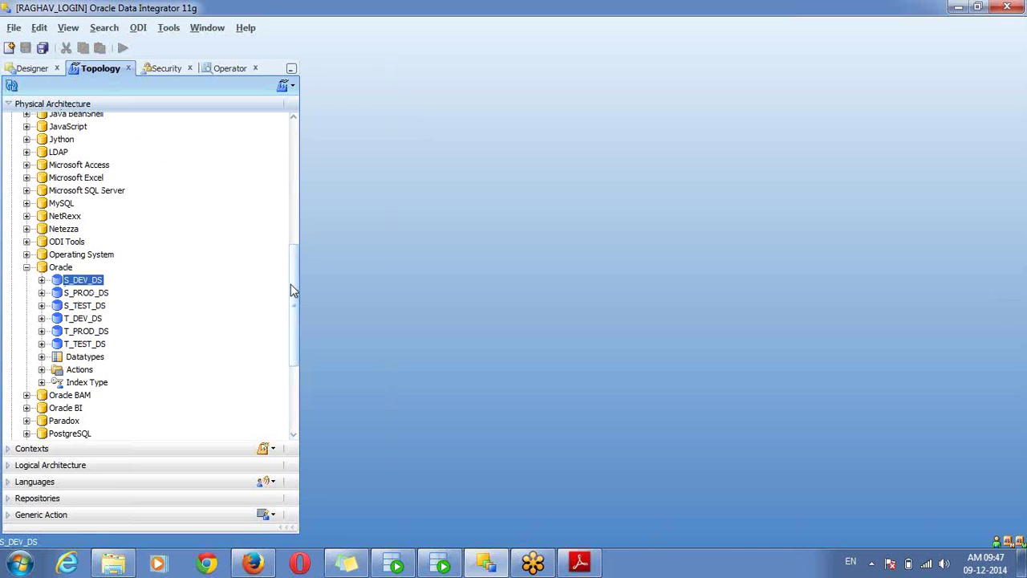
{"action": "left_click", "coordinate": [57, 269]}
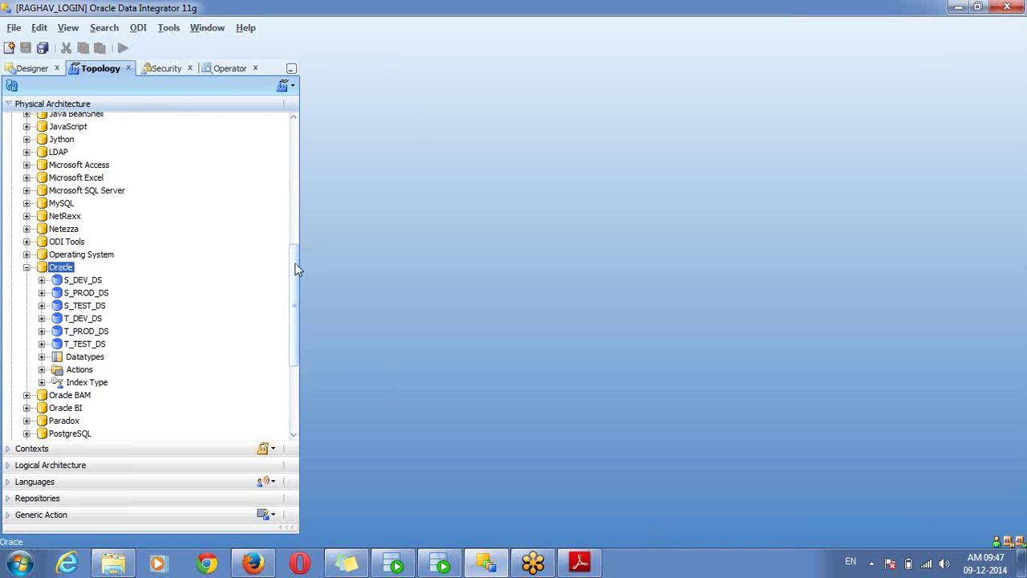
{"action": "left_click_drag", "start_coordinate": [296, 268], "coordinate": [298, 137]}
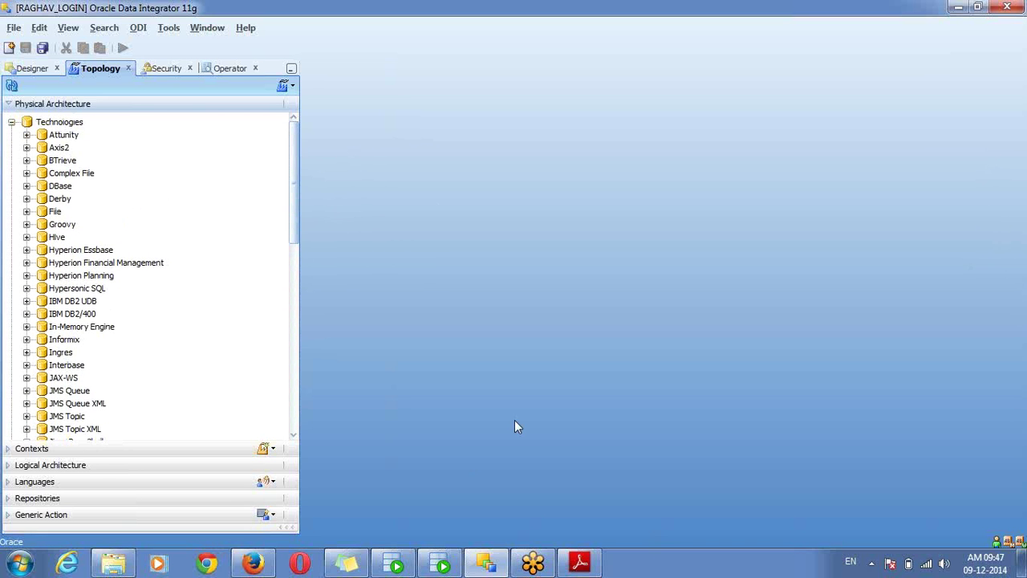
{"action": "left_click", "coordinate": [19, 564]}
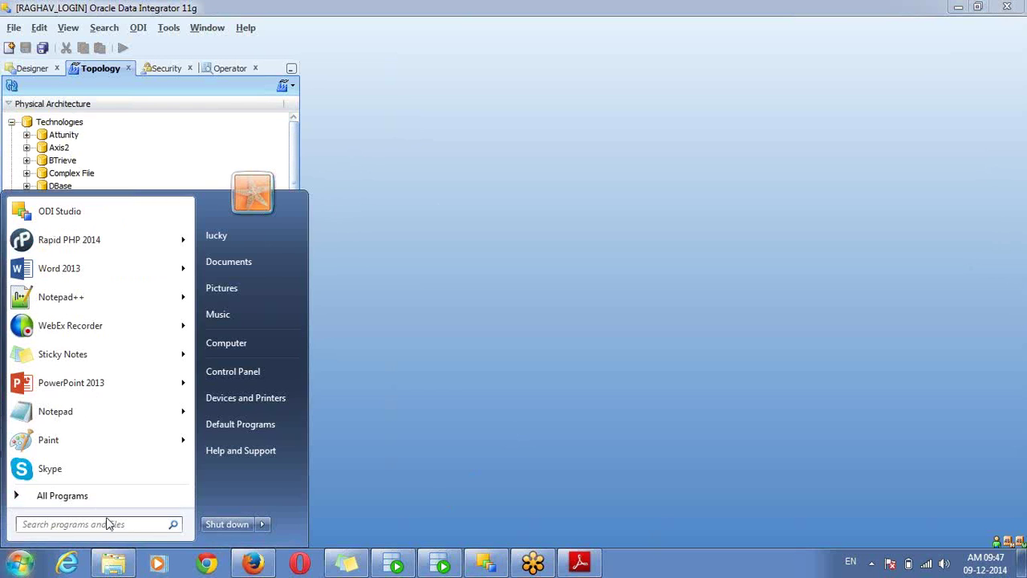
Launch SQL*Plus from the Start menu and log in with the schema credentials
{"action": "type", "text": "sql"}
{"action": "key", "text": "Return"}
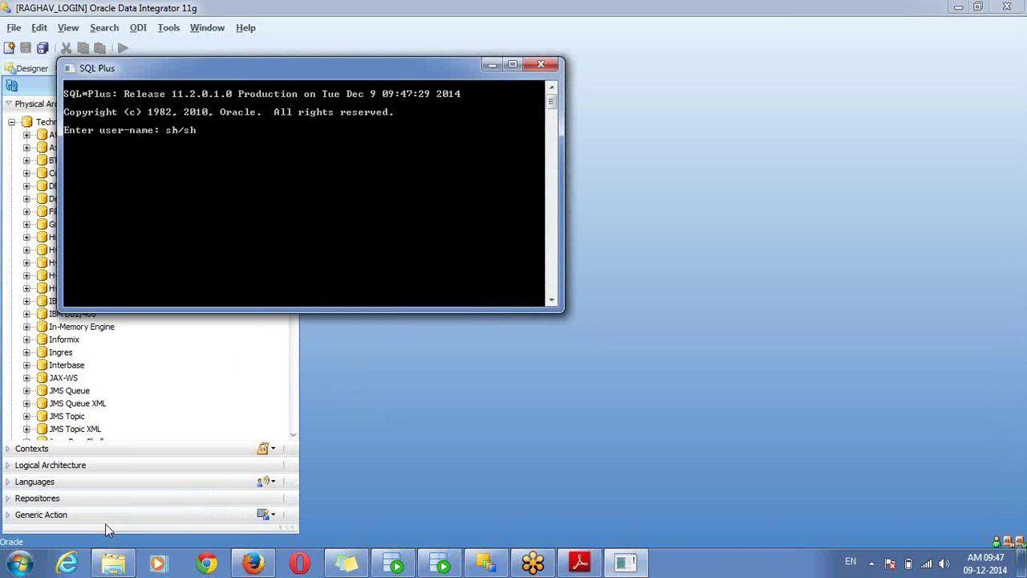
{"action": "key", "text": "Return"}
Run select * from tab; to list the schema's 19 tables and views, then return to ODI
{"action": "type", "text": "sele"}
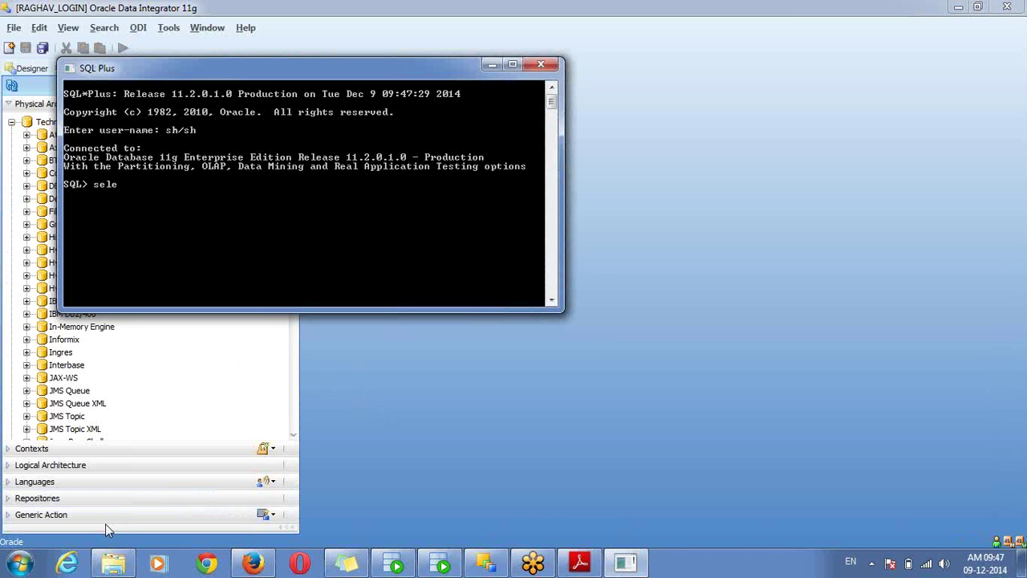
{"action": "type", "text": "ct * from tab;"}
{"action": "key", "text": "Return"}
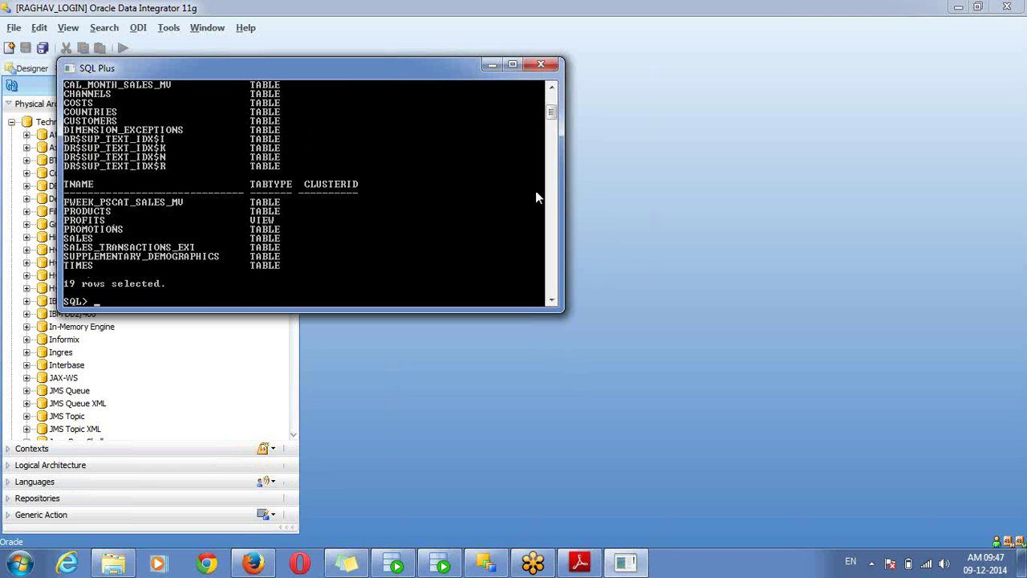
{"action": "scroll", "coordinate": [554, 114], "scroll_direction": "up", "scroll_amount": 2}
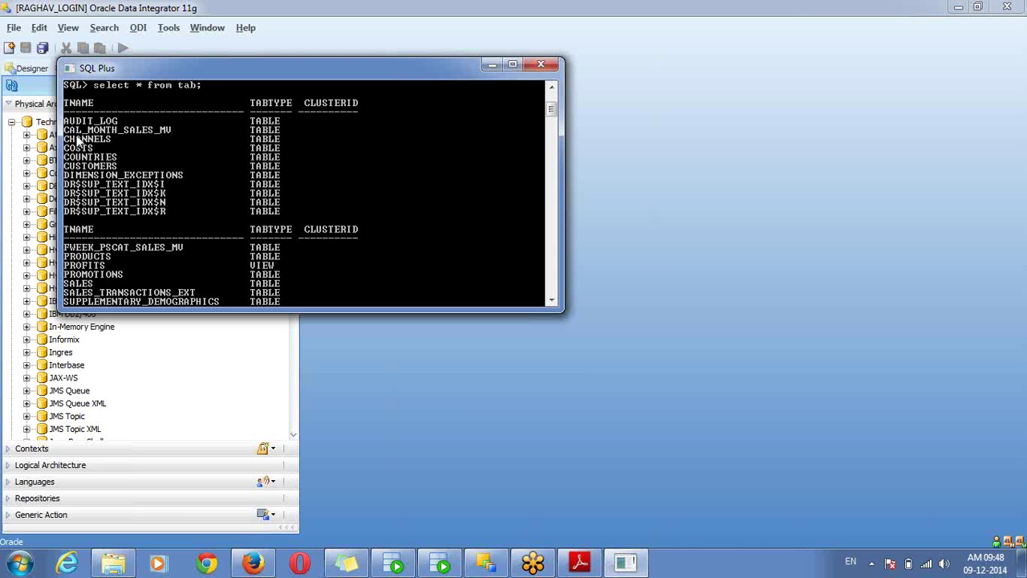
{"action": "left_click", "coordinate": [326, 380]}
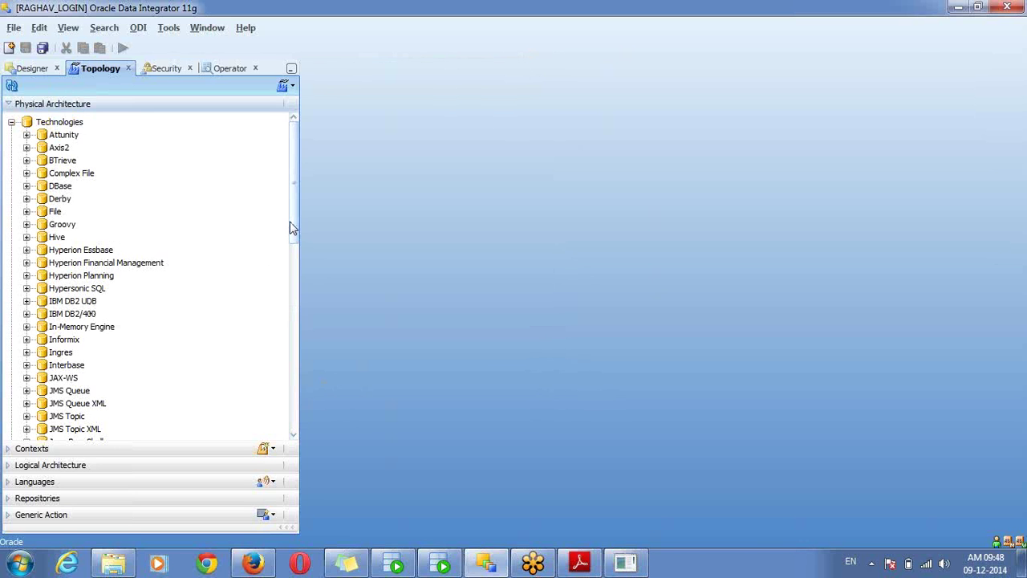
Select the Oracle data servers from S_DEV_DS to T_PROD_DS, then open S_DEV_DS in its editor
{"action": "left_click_drag", "start_coordinate": [296, 217], "coordinate": [310, 351]}
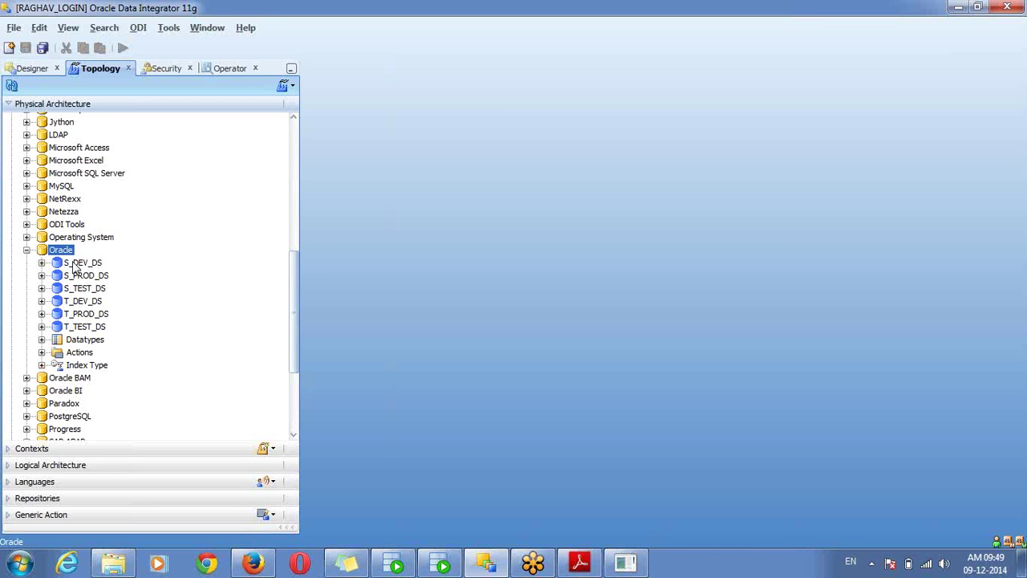
{"action": "left_click", "coordinate": [83, 272]}
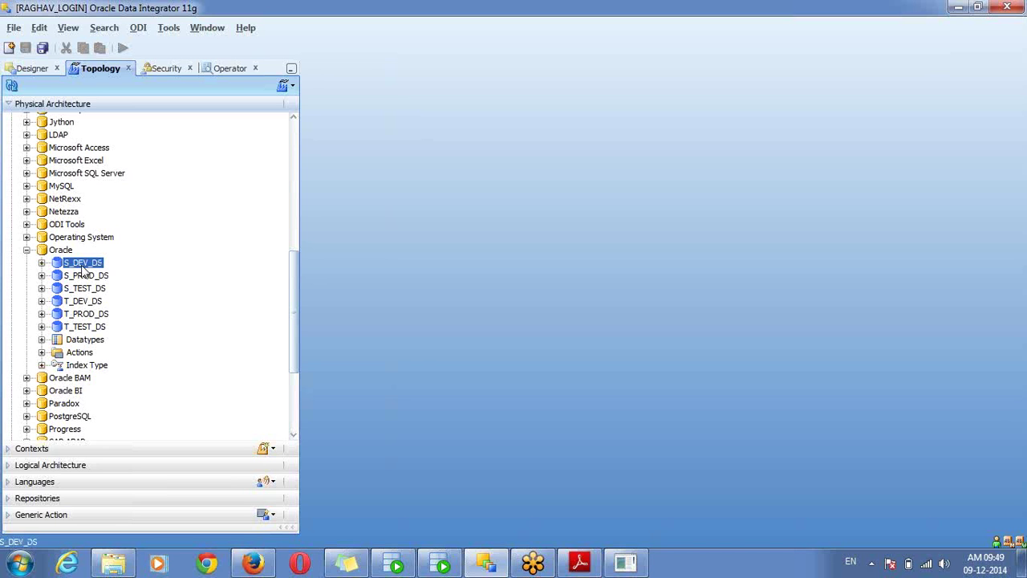
{"action": "key", "text": "shift+Down"}
{"action": "key", "text": "shift+Down"}
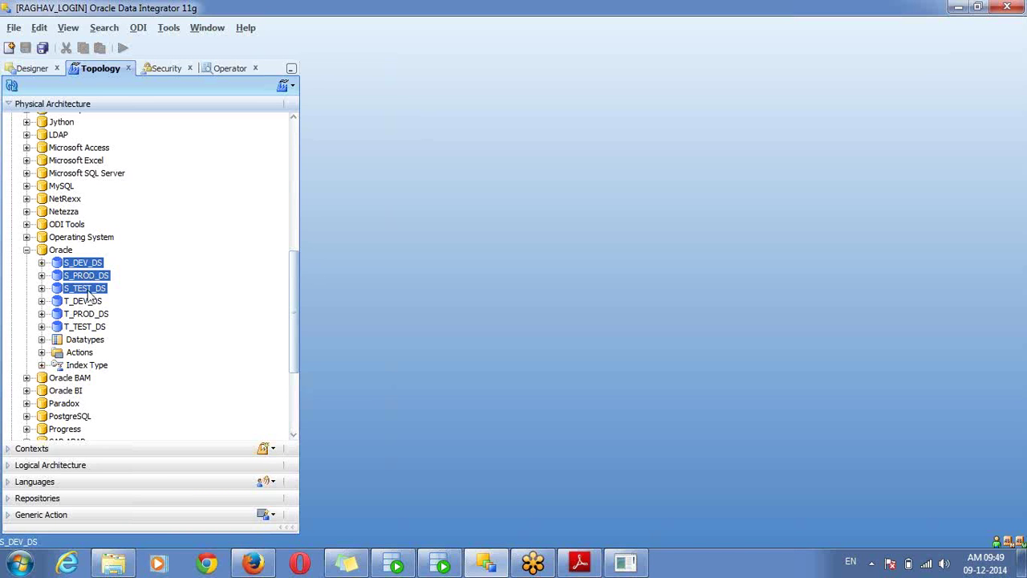
{"action": "left_click", "coordinate": [89, 313]}
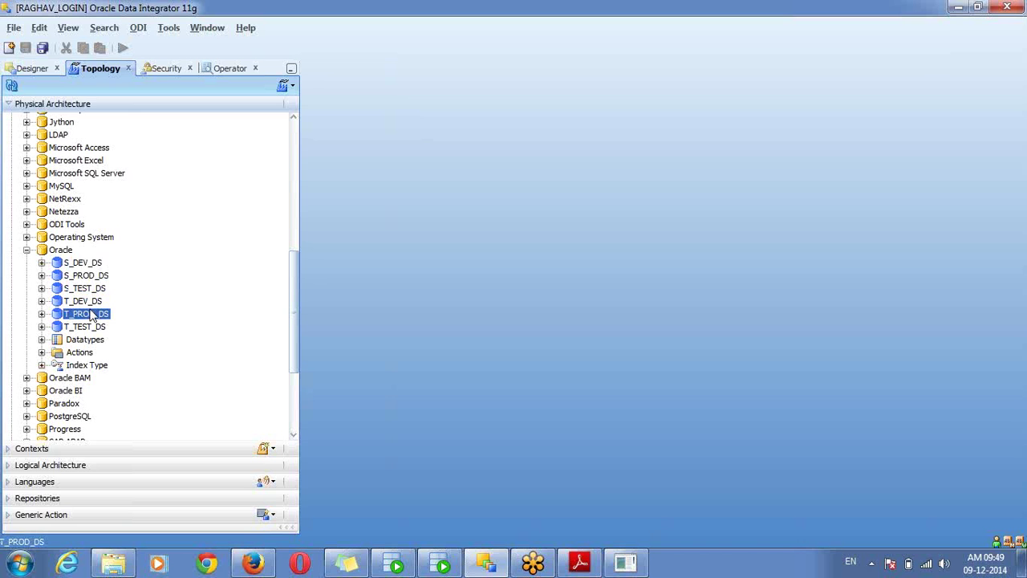
{"action": "double_click", "coordinate": [83, 264]}
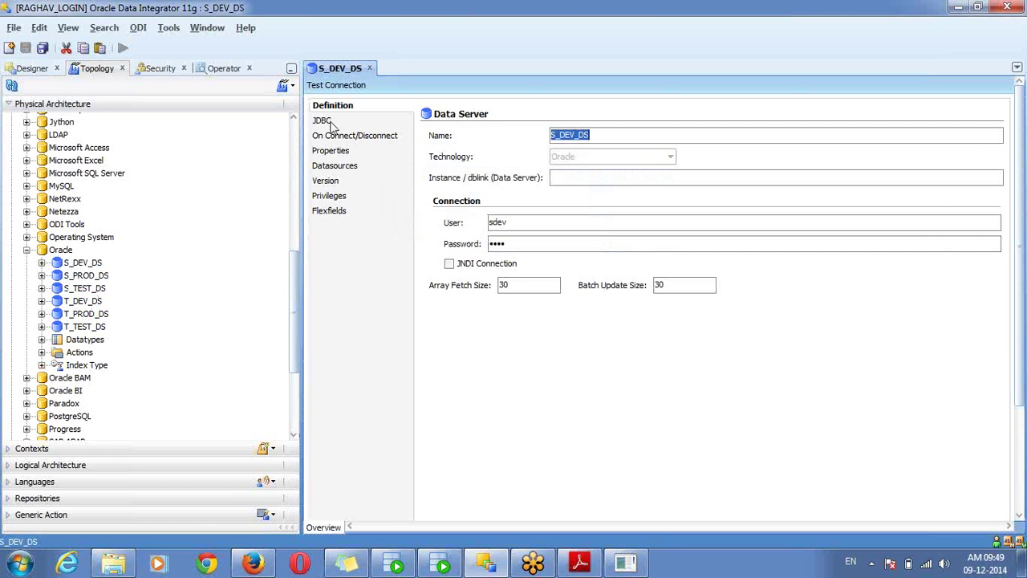
{"action": "left_click", "coordinate": [323, 121]}
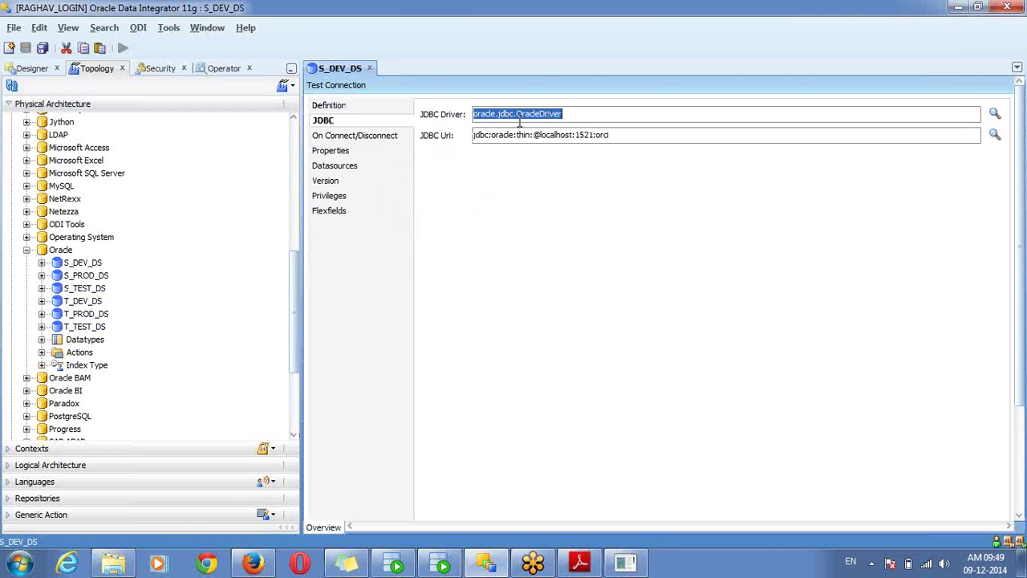
{"action": "double_click", "coordinate": [538, 135]}
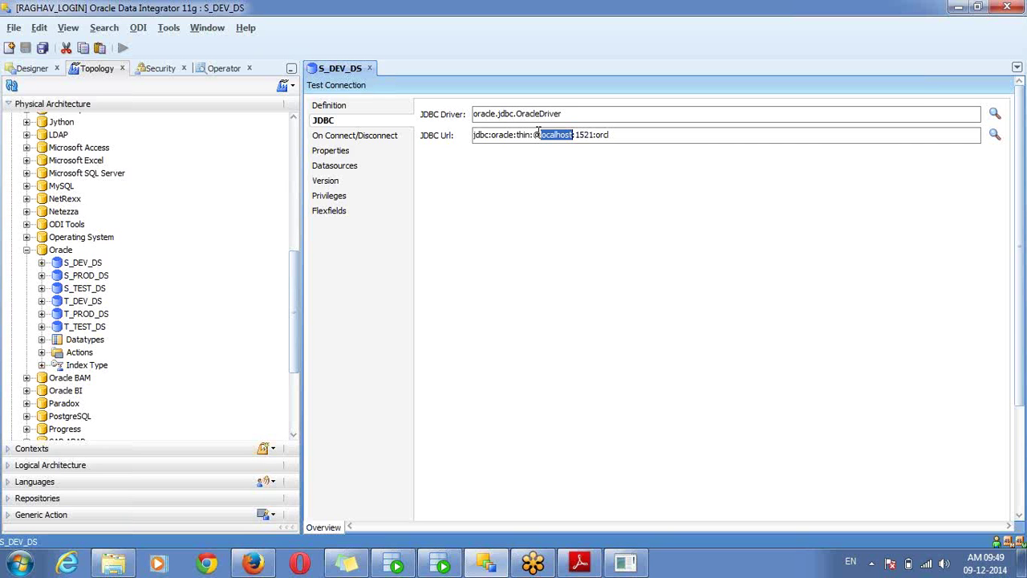
{"action": "left_click", "coordinate": [69, 266]}
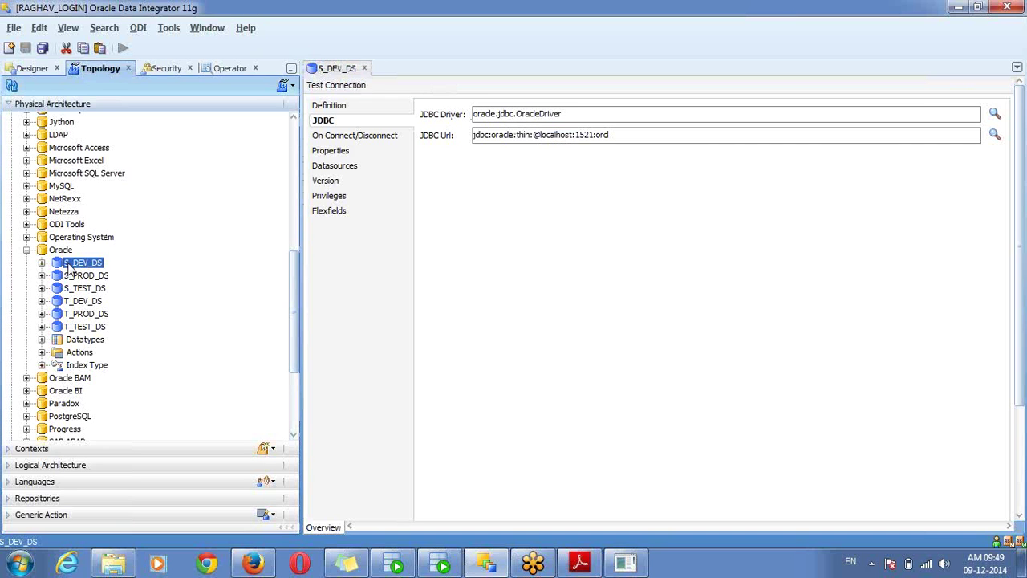
{"action": "left_click", "coordinate": [78, 314]}
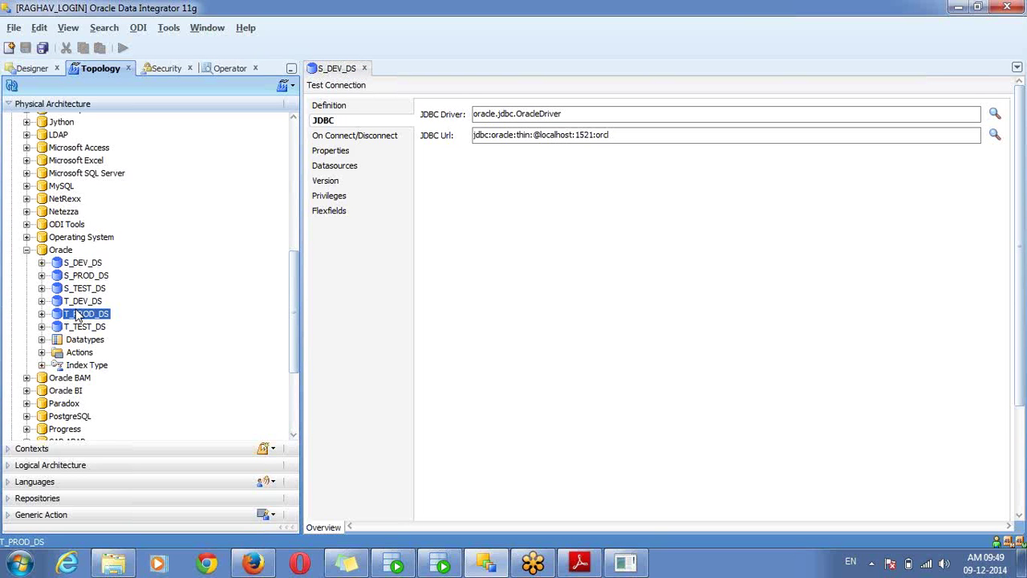
{"action": "left_click", "coordinate": [72, 300]}
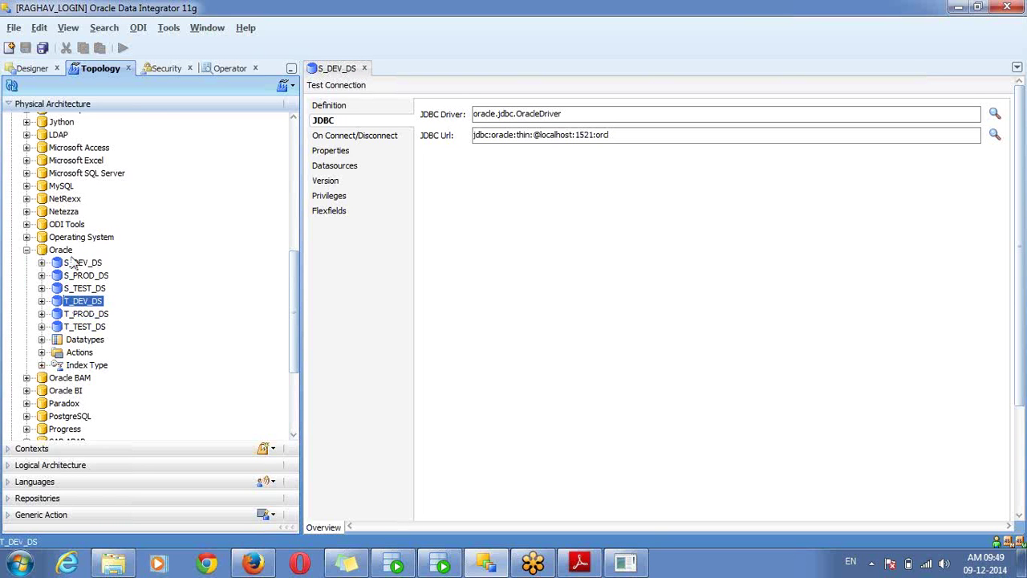
{"action": "left_click", "coordinate": [80, 264]}
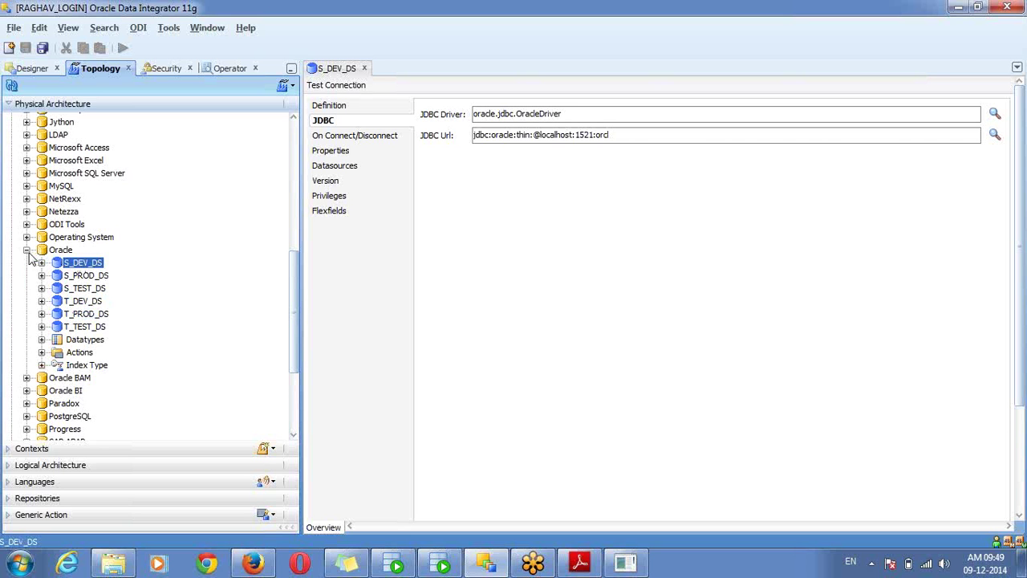
{"action": "left_click", "coordinate": [27, 250]}
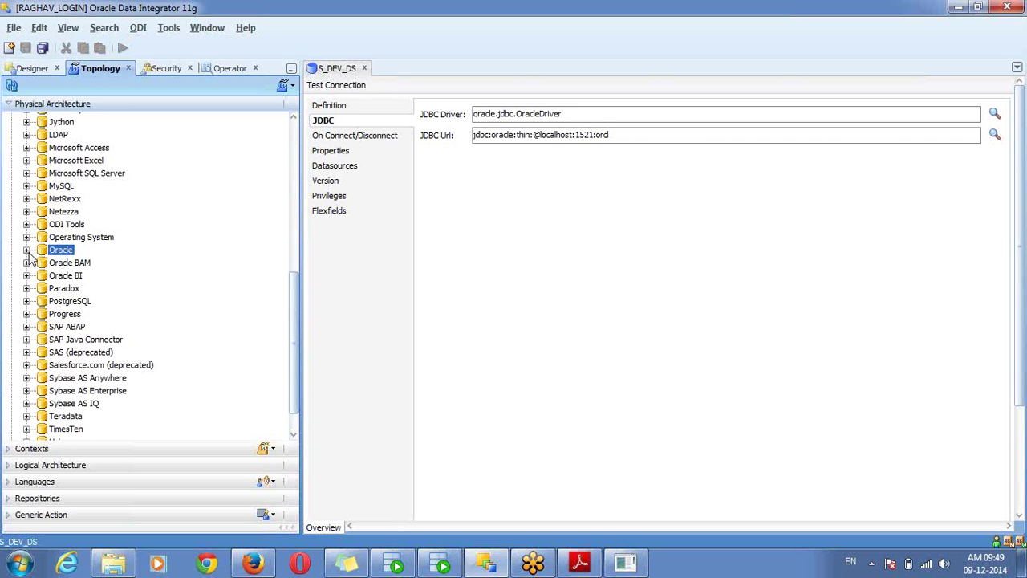
Collapse Physical Architecture, expand Contexts, and create and save a DEVELOPMENT context
{"action": "left_click", "coordinate": [73, 104]}
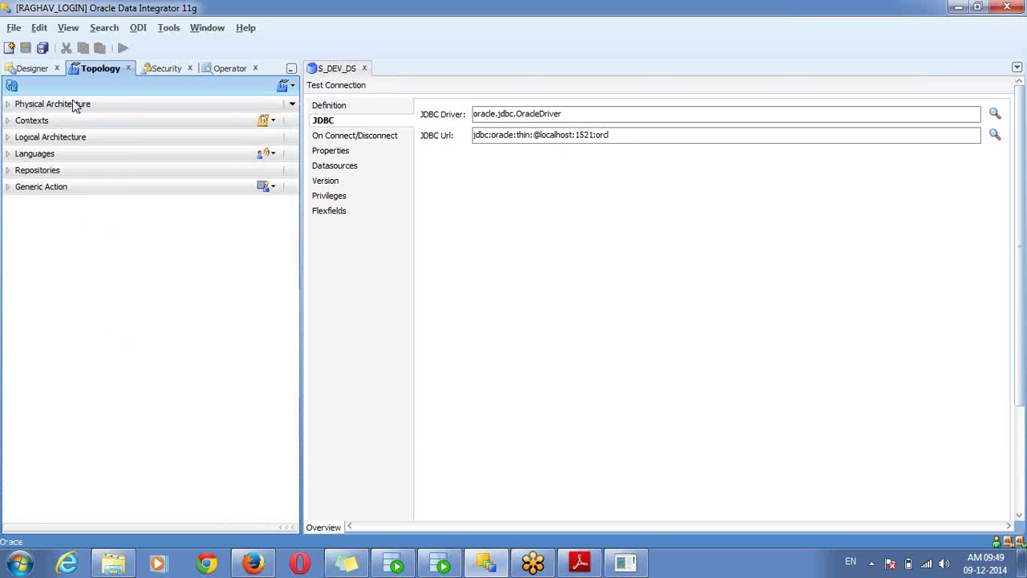
{"action": "left_click", "coordinate": [228, 105]}
{"action": "left_click", "coordinate": [211, 103]}
{"action": "left_click", "coordinate": [195, 120]}
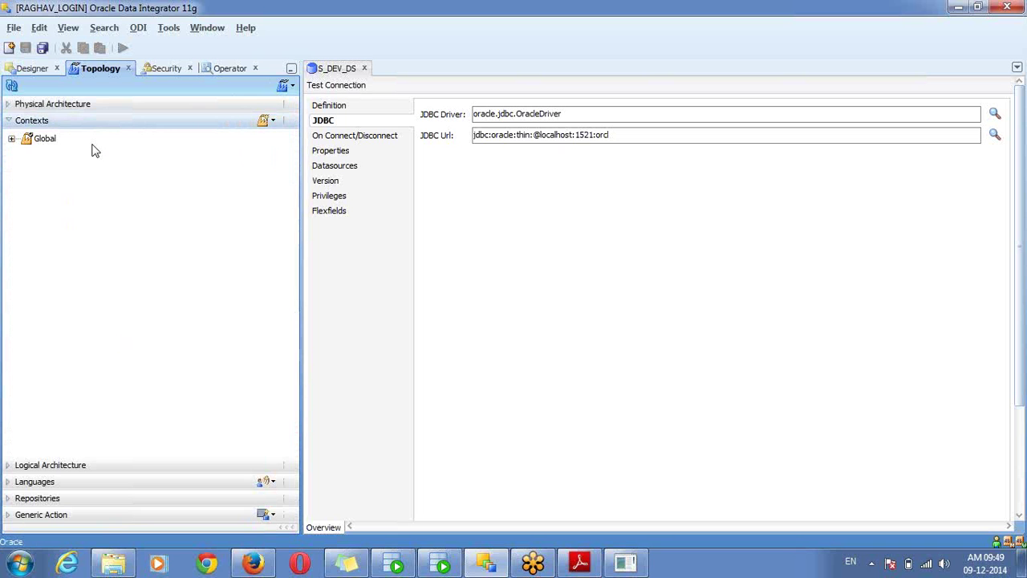
{"action": "left_click", "coordinate": [42, 141]}
{"action": "left_click", "coordinate": [264, 122]}
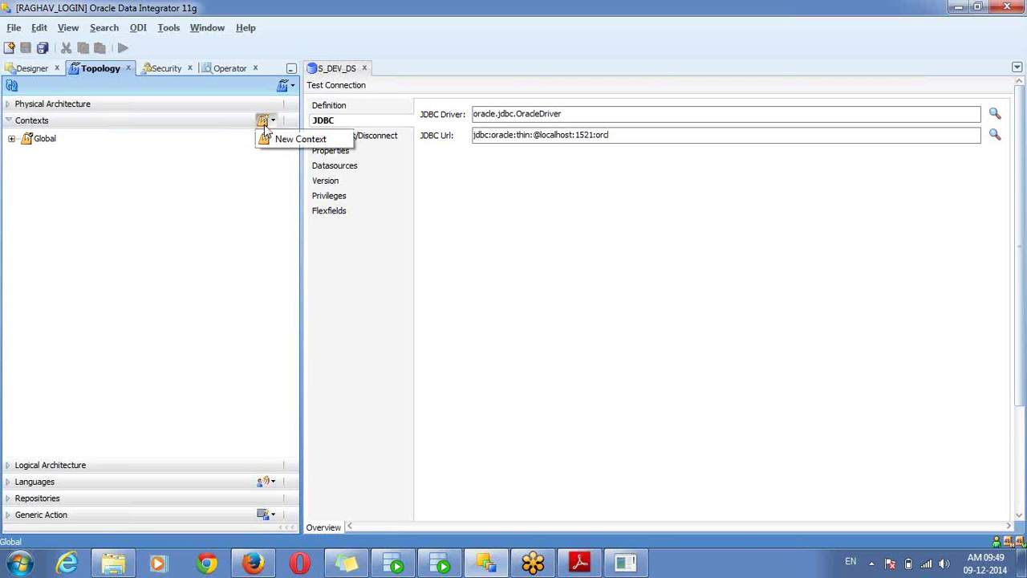
{"action": "left_click", "coordinate": [282, 141]}
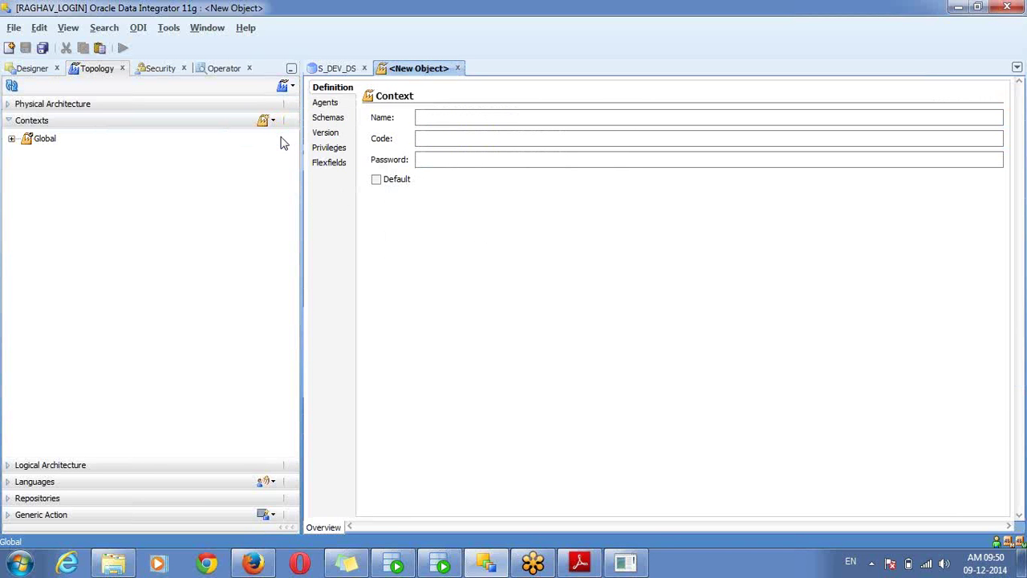
{"action": "type", "text": "DEV"}
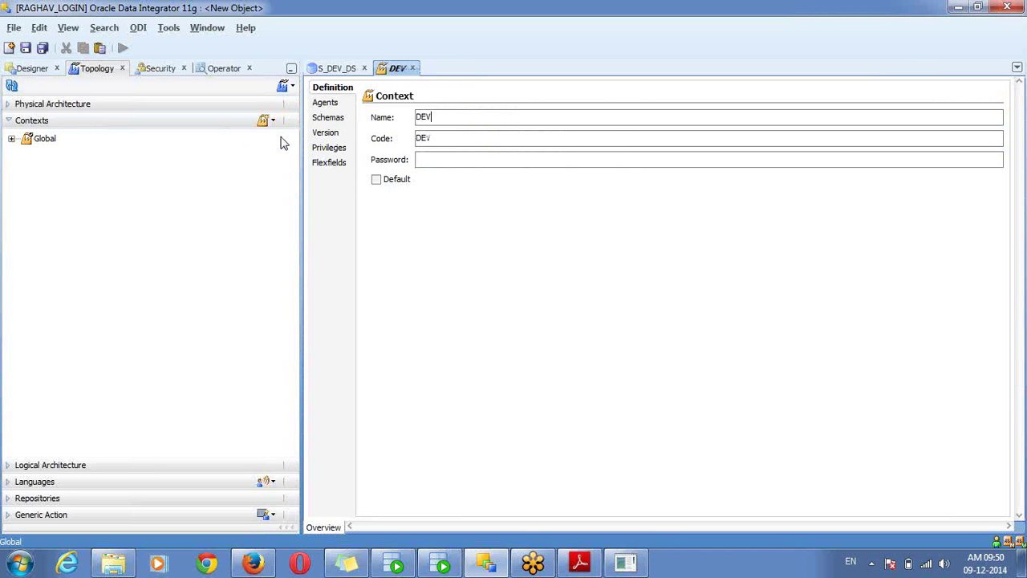
{"action": "type", "text": "ELOPMENT"}
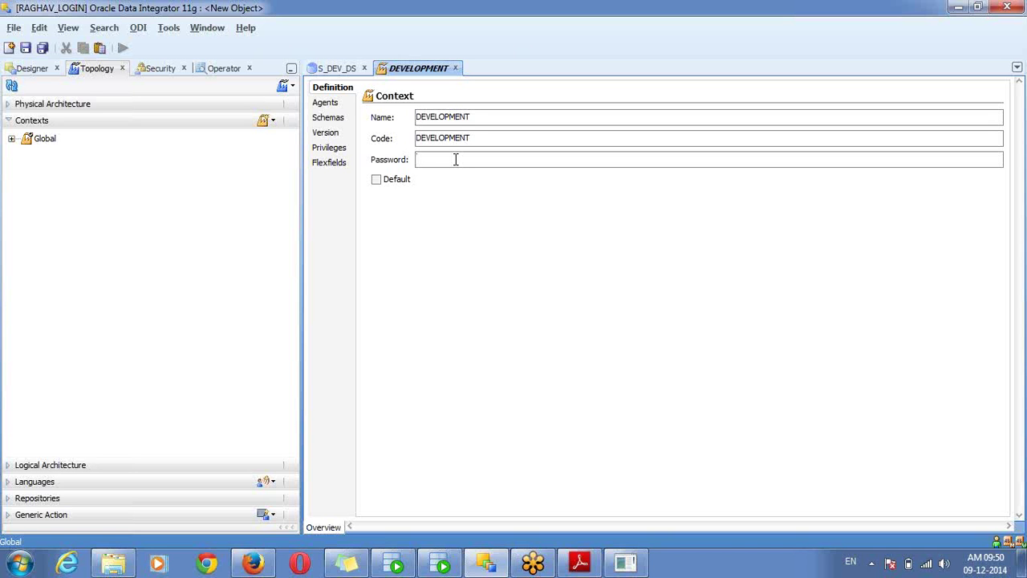
{"action": "key", "text": "ctrl+s"}
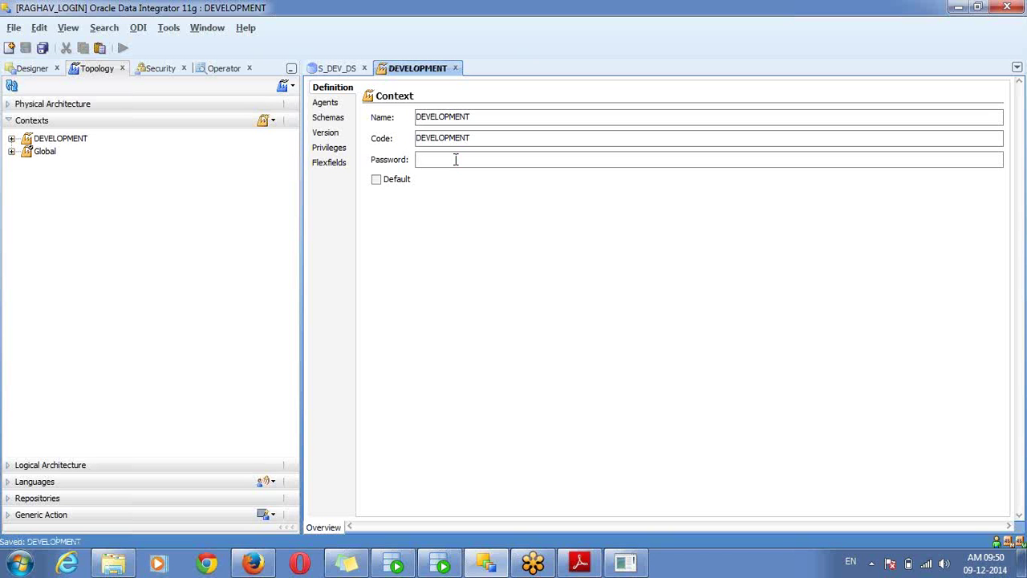
Create and save a second context named TEST
{"action": "left_click", "coordinate": [265, 120]}
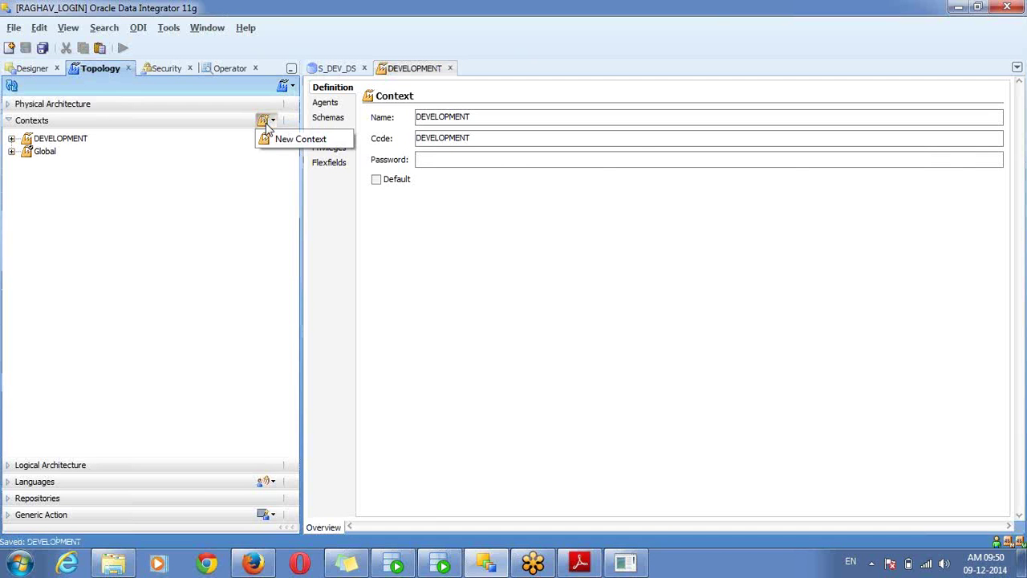
{"action": "left_click", "coordinate": [298, 140]}
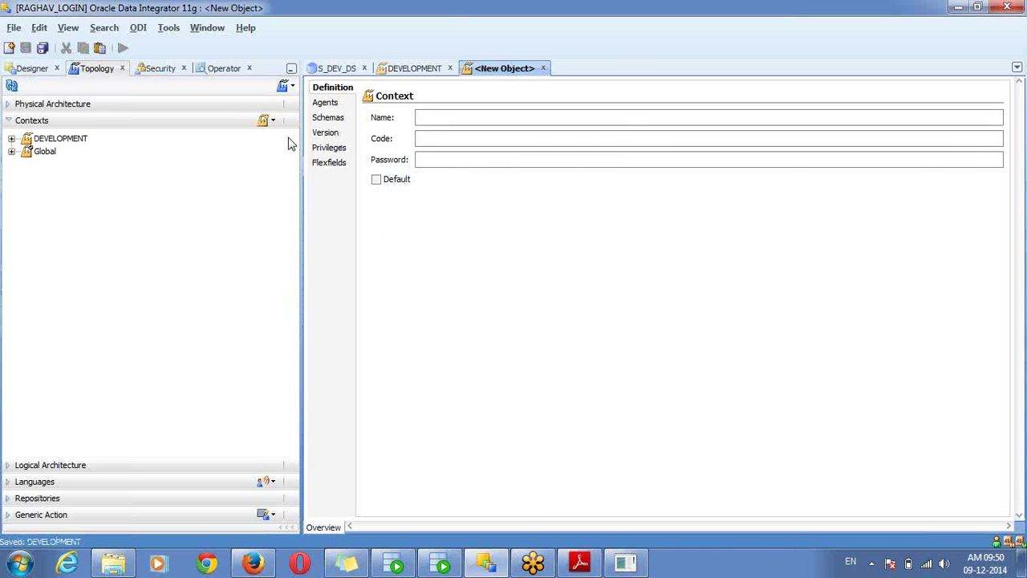
{"action": "type", "text": "TEST"}
{"action": "key", "text": "ctrl+s"}
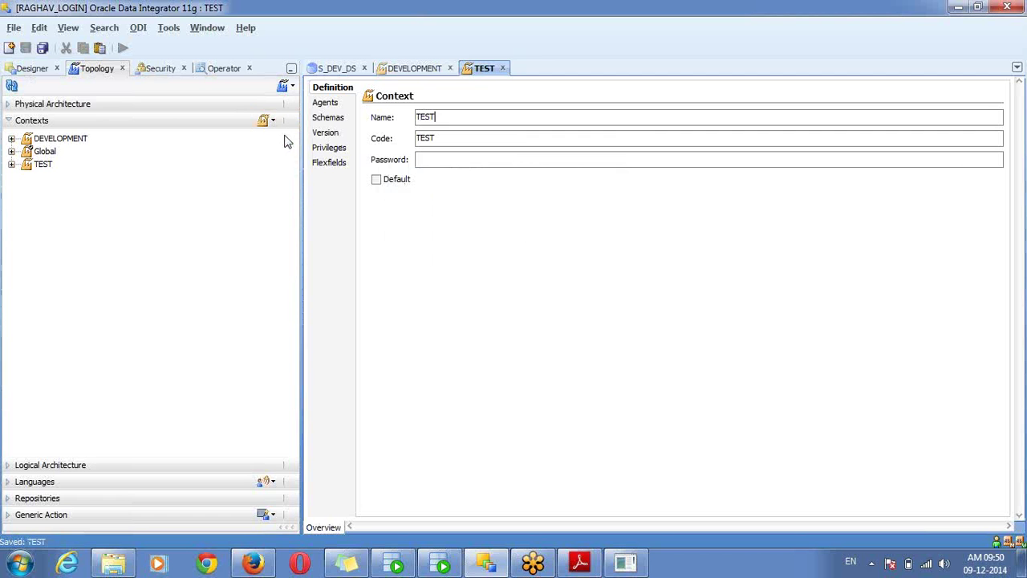
Create and save a PRODUCTION context, then select DEVELOPMENT in the list
{"action": "left_click", "coordinate": [267, 121]}
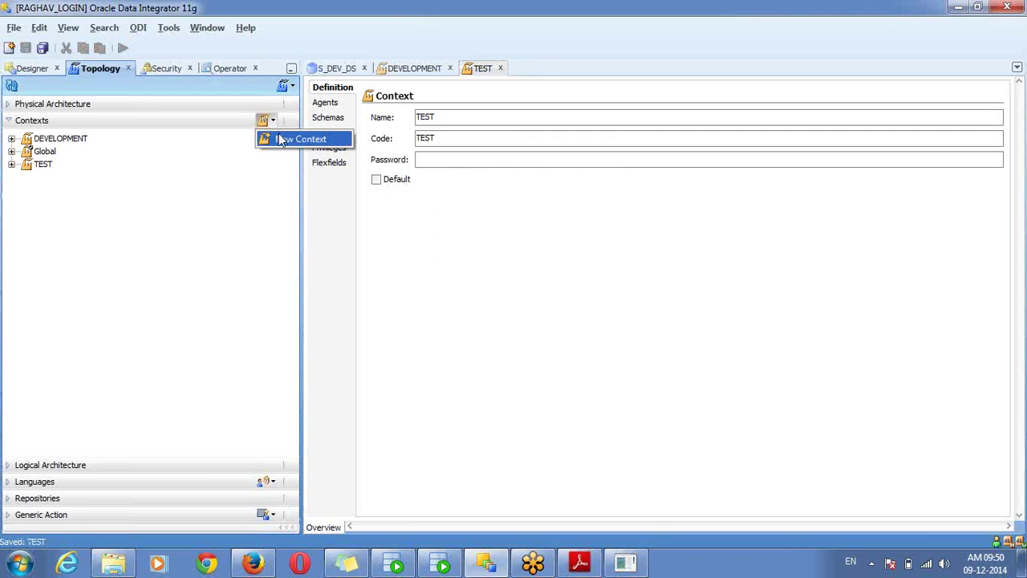
{"action": "left_click", "coordinate": [281, 140]}
{"action": "type", "text": "PROD"}
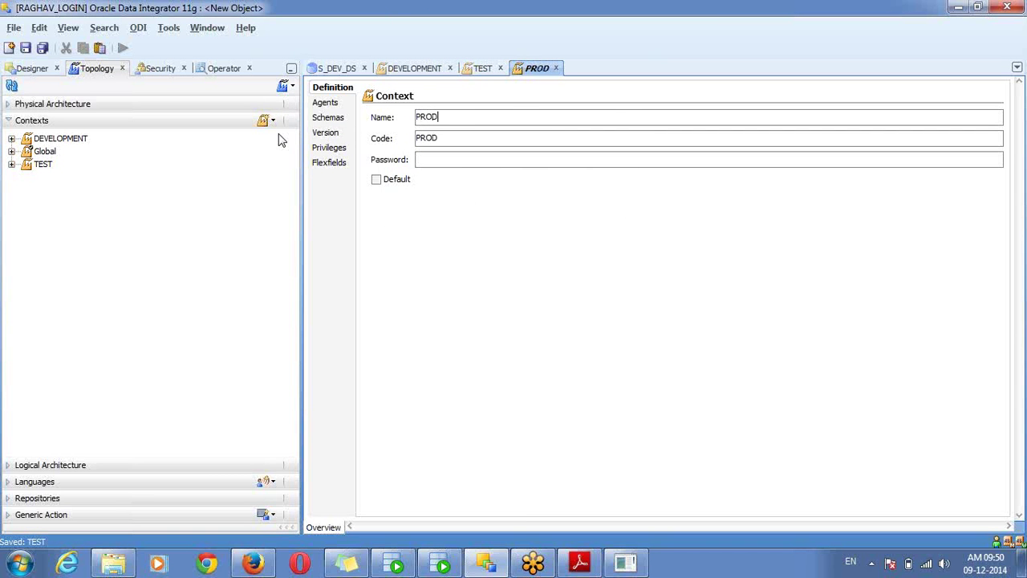
{"action": "type", "text": "UCTION"}
{"action": "key", "text": "ctrl+s"}
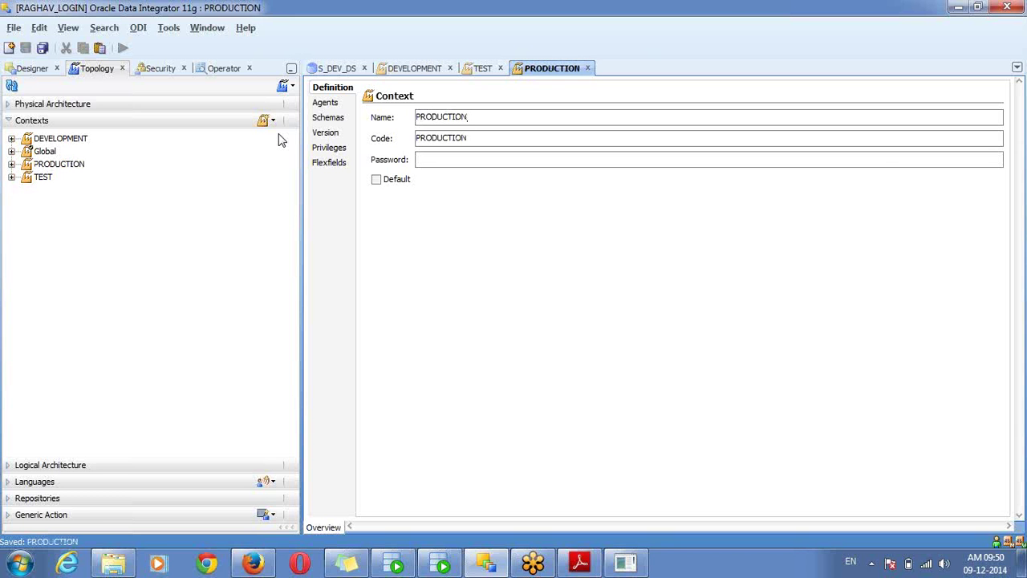
{"action": "left_click", "coordinate": [42, 148]}
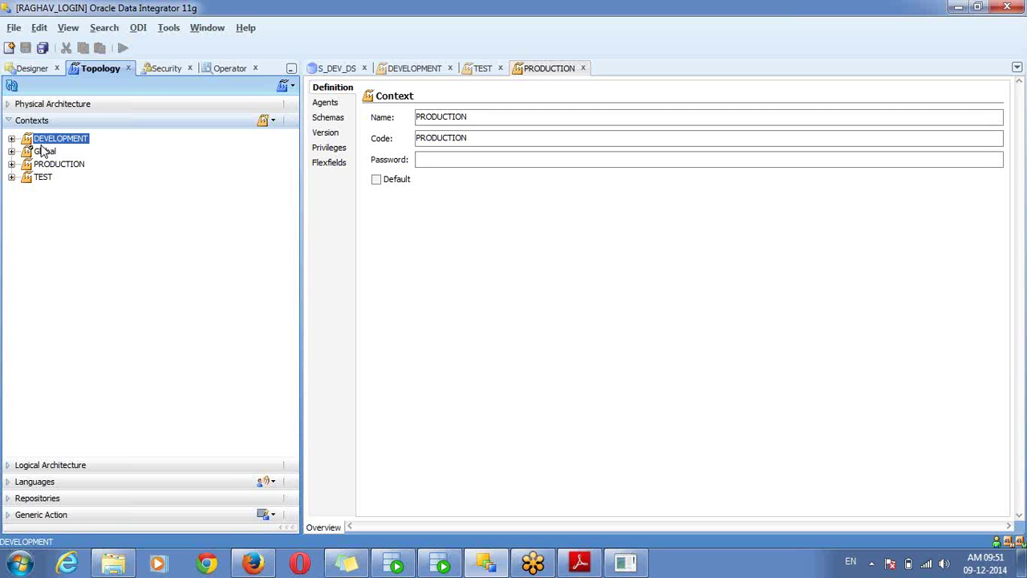
Expand Logical Architecture, then select the PRODUCTION and DEVELOPMENT contexts
{"action": "left_click", "coordinate": [75, 464]}
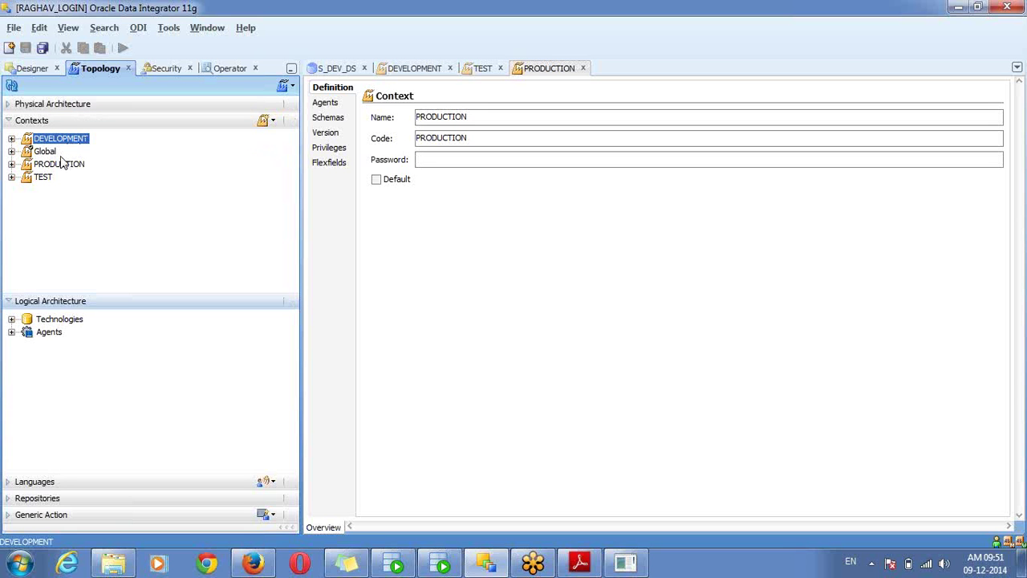
{"action": "left_click", "coordinate": [59, 168]}
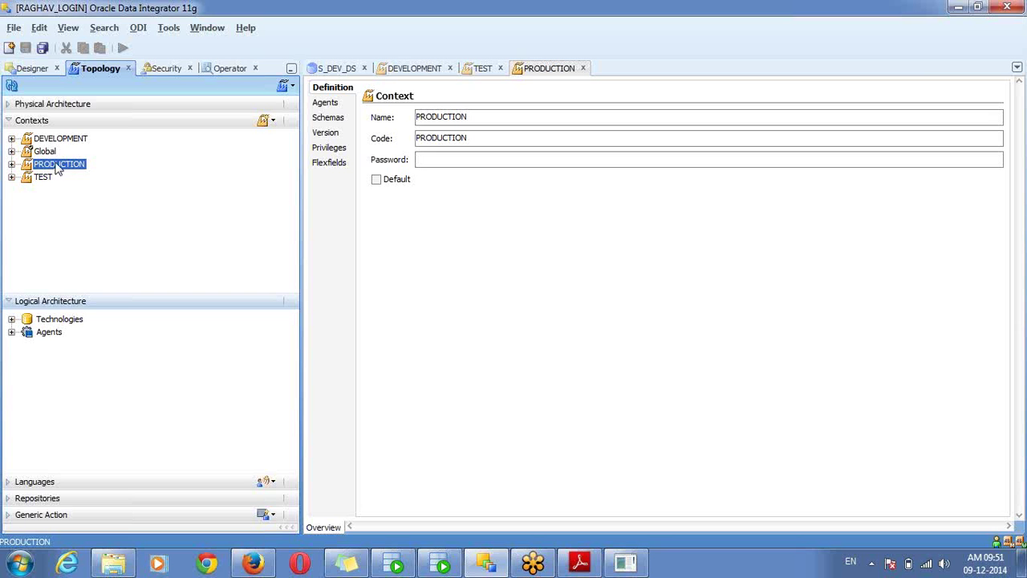
{"action": "left_click", "coordinate": [47, 140]}
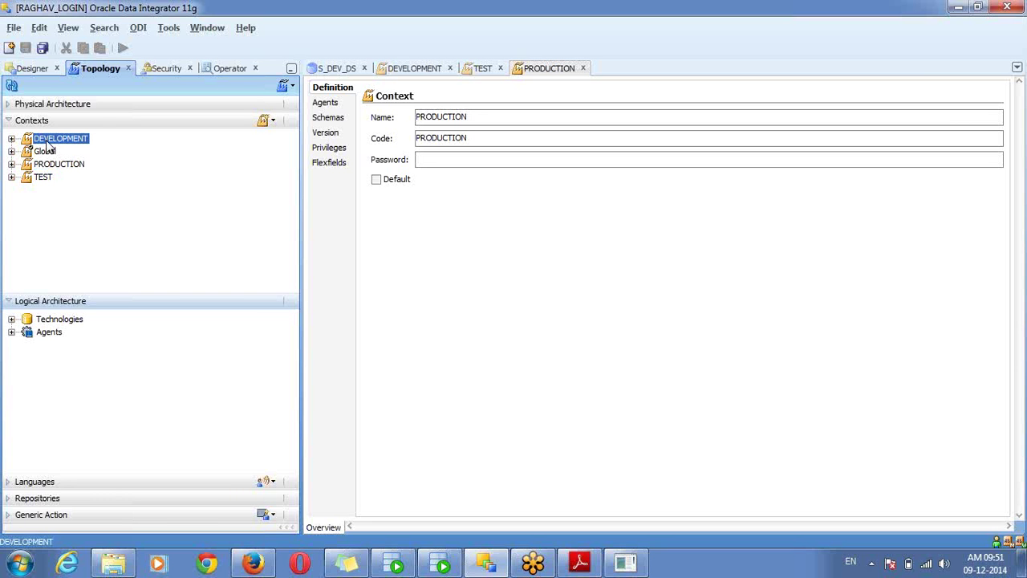
Open the DEVELOPMENT context, mark it as Default, confirm, and save it
{"action": "right_click", "coordinate": [48, 144]}
{"action": "left_click", "coordinate": [56, 150]}
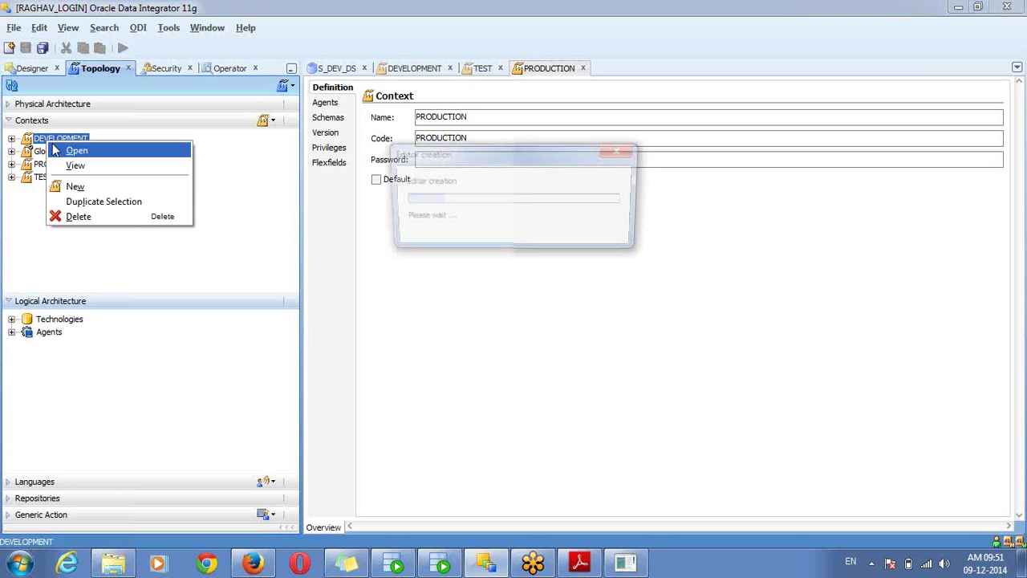
{"action": "left_click", "coordinate": [397, 179]}
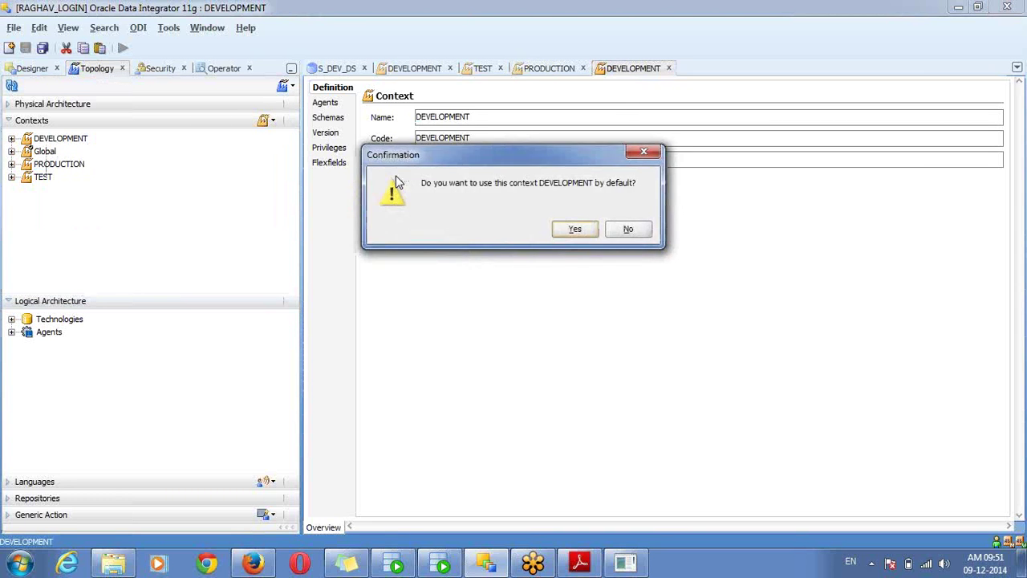
{"action": "key", "text": "Return"}
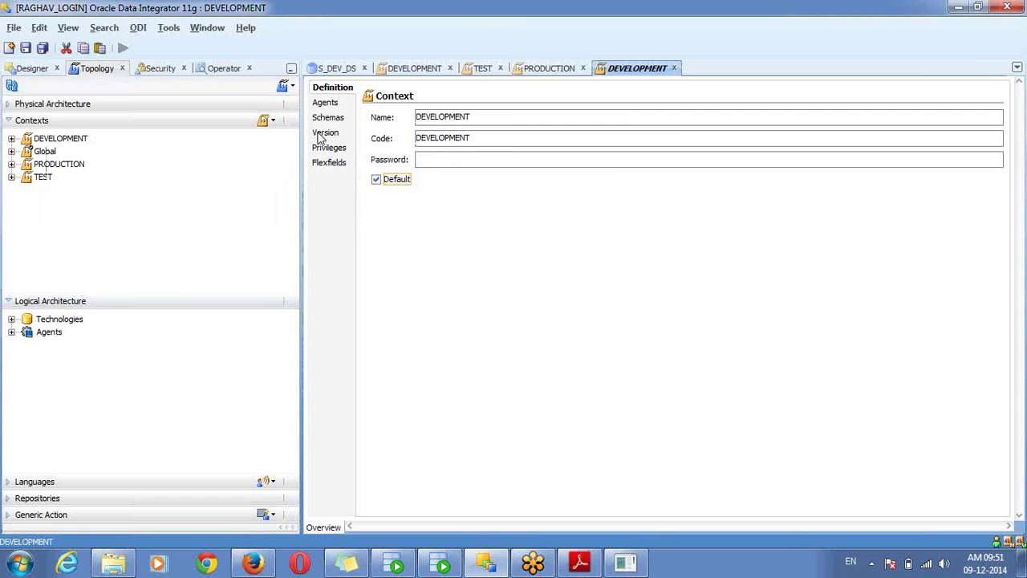
{"action": "key", "text": "ctrl+s"}
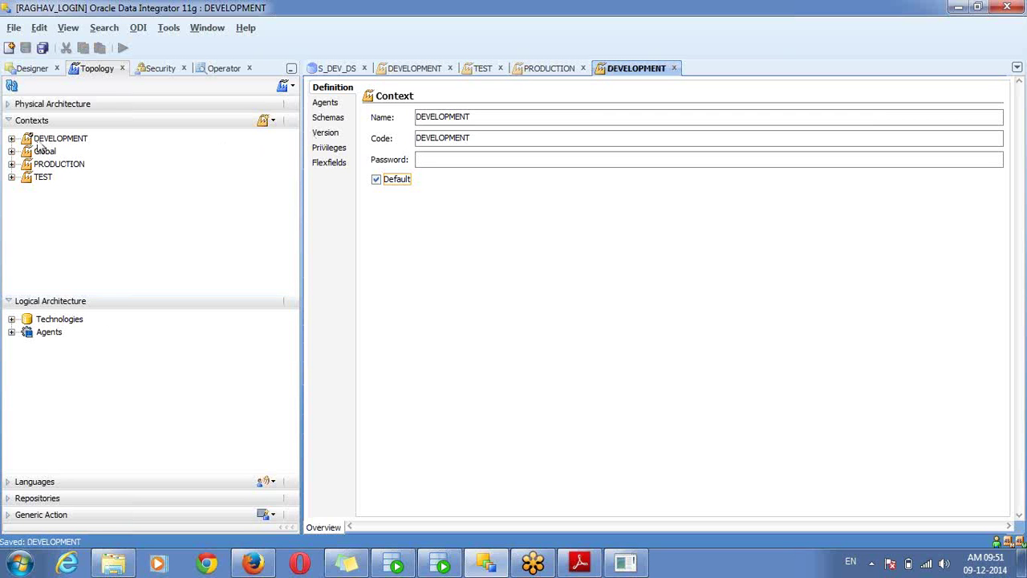
{"action": "left_click", "coordinate": [35, 122]}
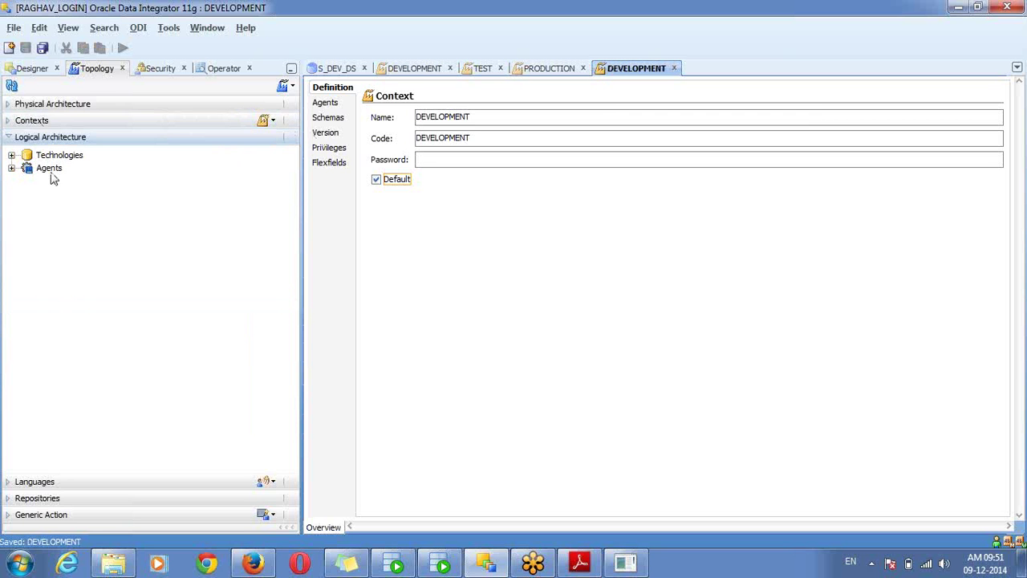
Expand the logical Technologies list and expand the Oracle technology
{"action": "left_click", "coordinate": [12, 157]}
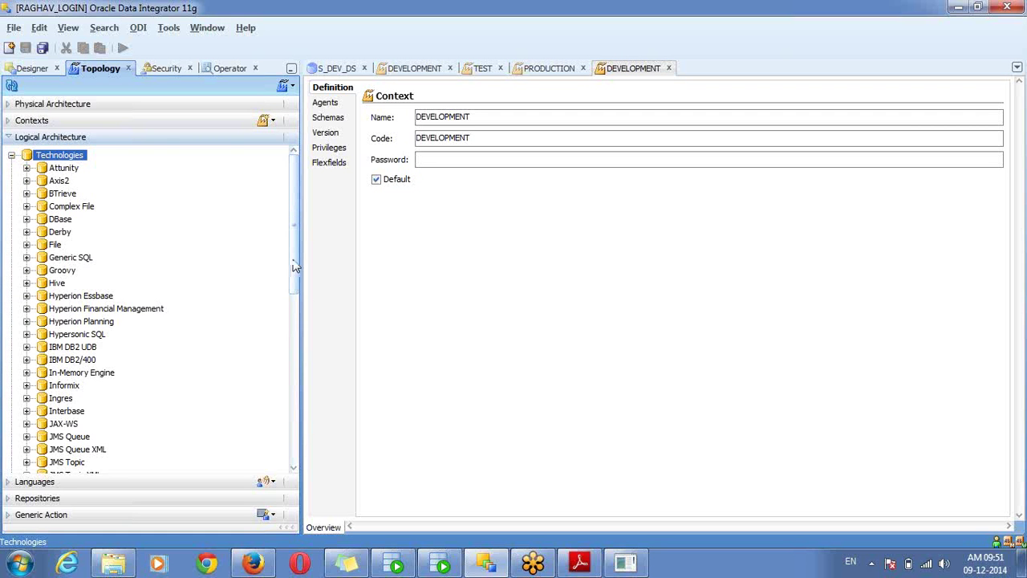
{"action": "left_click_drag", "start_coordinate": [296, 268], "coordinate": [308, 397]}
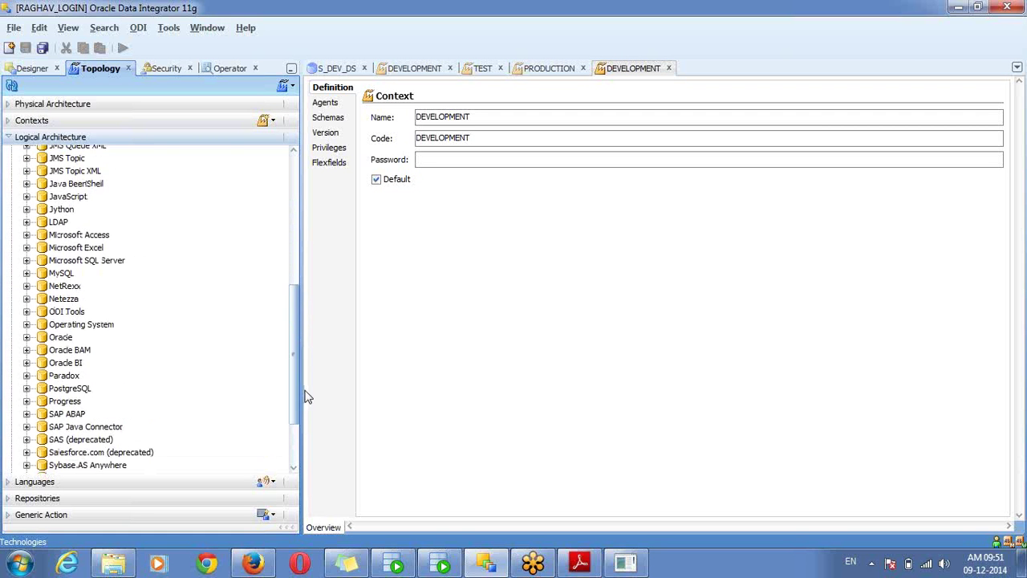
{"action": "left_click", "coordinate": [62, 337]}
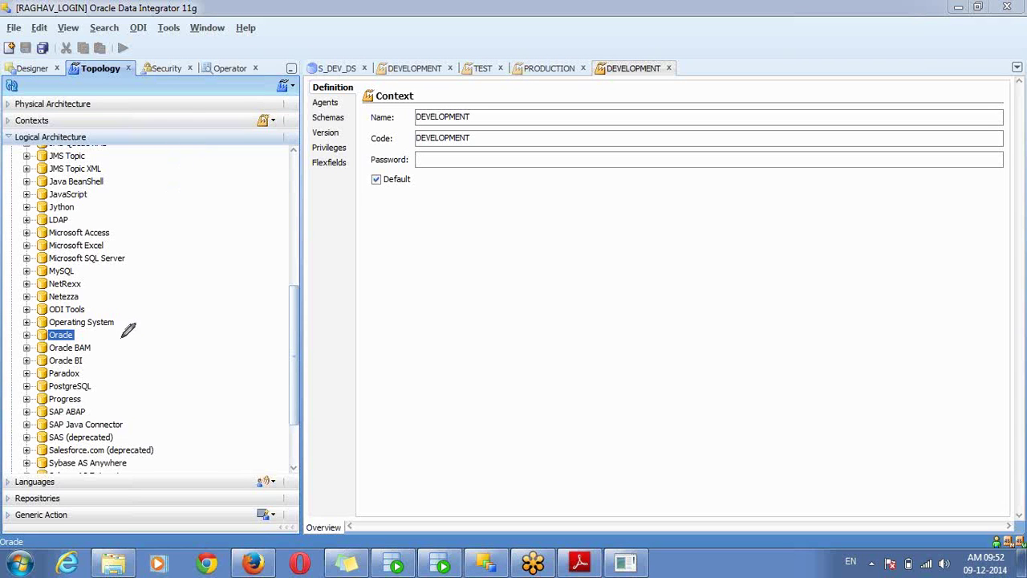
{"action": "mouse_move", "coordinate": [113, 335]}
{"action": "left_mouse_down"}
{"action": "mouse_move", "coordinate": [193, 164]}
{"action": "mouse_move", "coordinate": [159, 118]}
{"action": "mouse_move", "coordinate": [152, 130]}
{"action": "mouse_move", "coordinate": [158, 116]}
{"action": "mouse_move", "coordinate": [172, 126]}
{"action": "mouse_move", "coordinate": [177, 102]}
{"action": "left_mouse_up"}
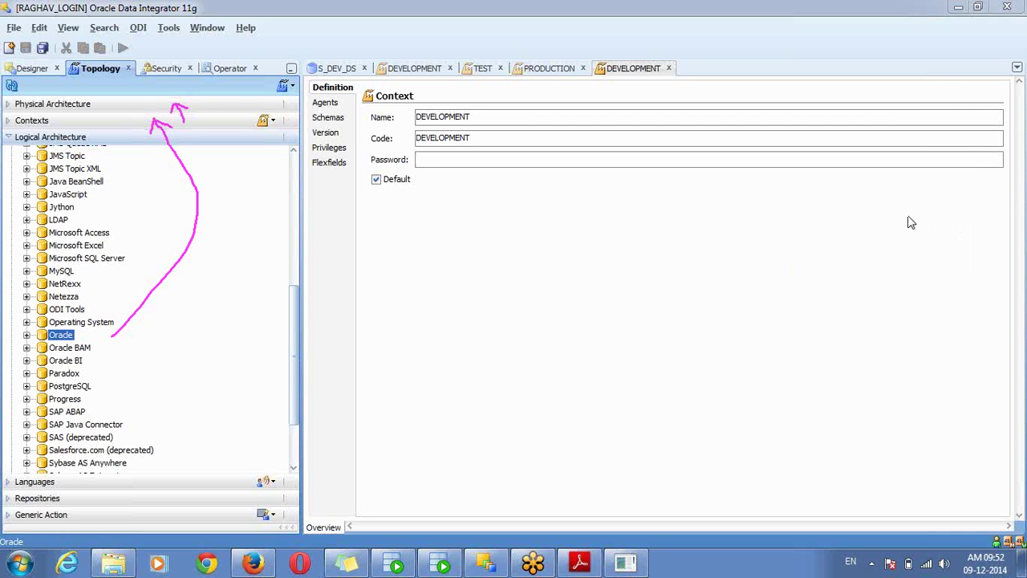
{"action": "key", "text": "e"}
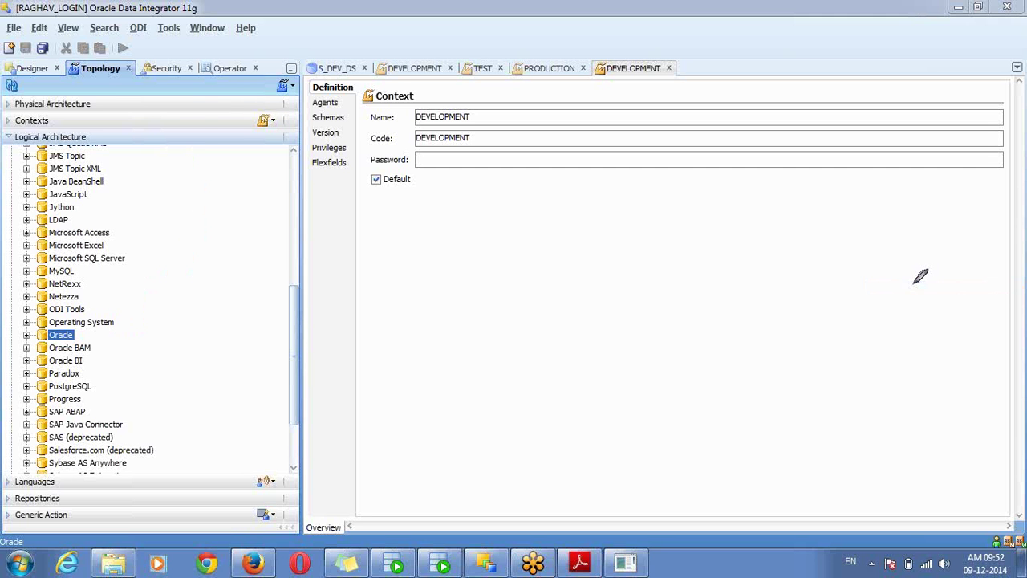
{"action": "left_click", "coordinate": [1021, 198]}
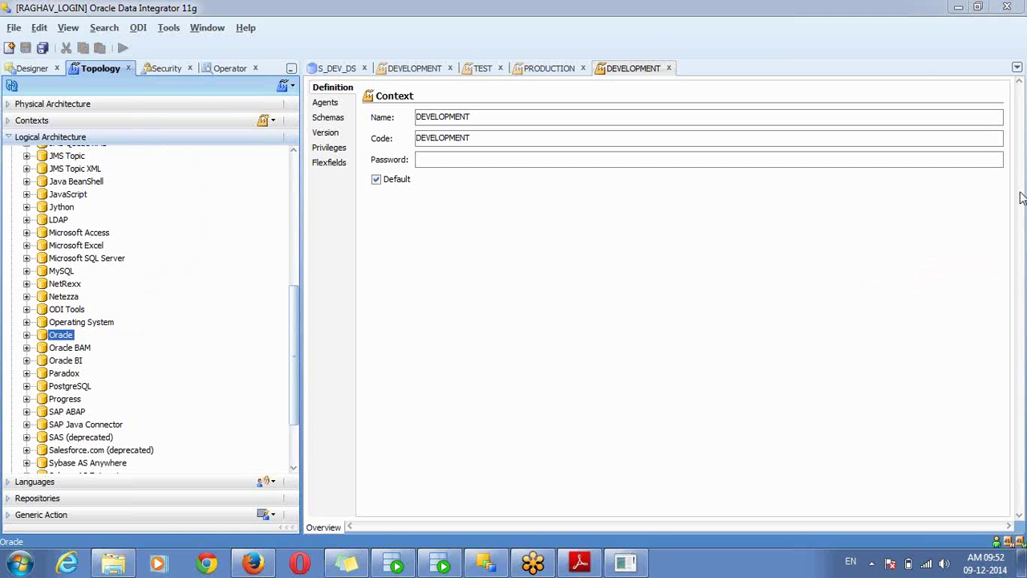
{"action": "left_click", "coordinate": [940, 216]}
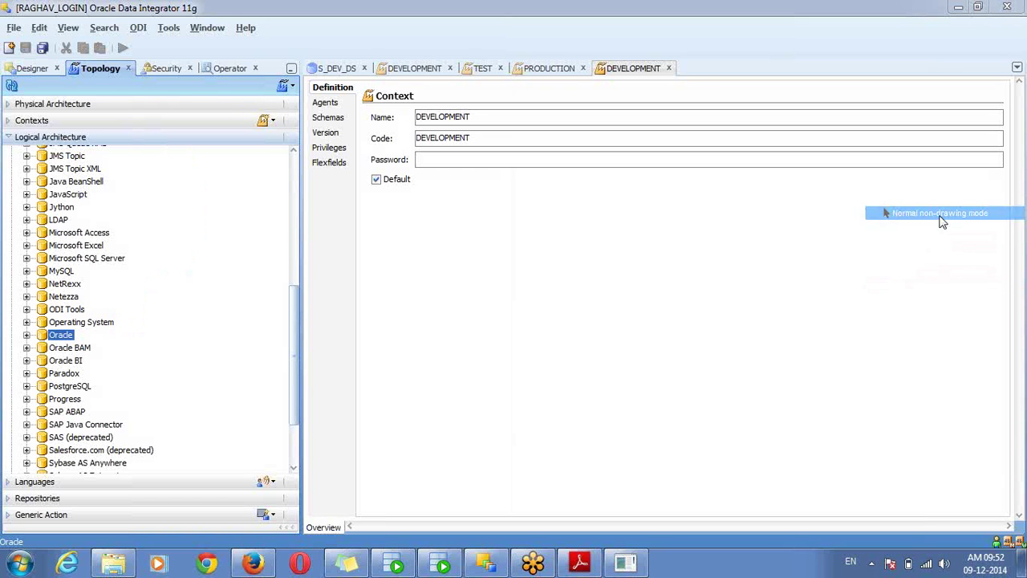
{"action": "left_click", "coordinate": [27, 335]}
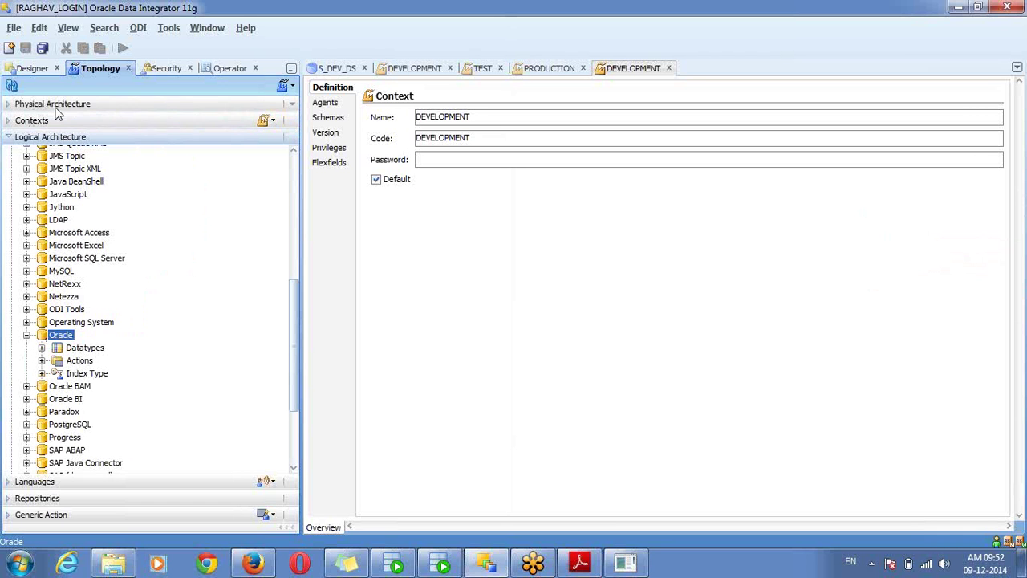
Close all open editors and reselect the Oracle technology
{"action": "right_click", "coordinate": [636, 67]}
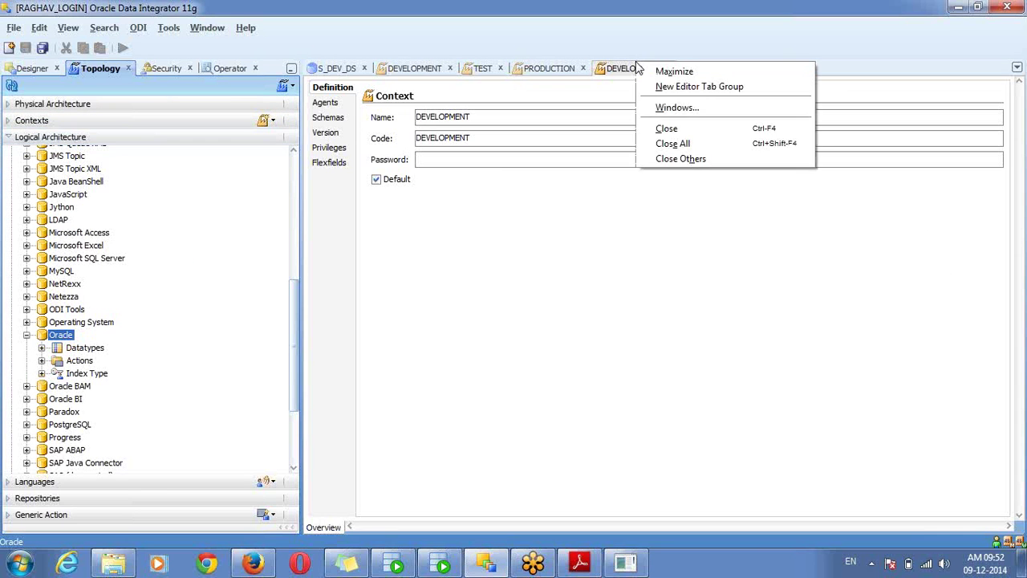
{"action": "left_click", "coordinate": [671, 143]}
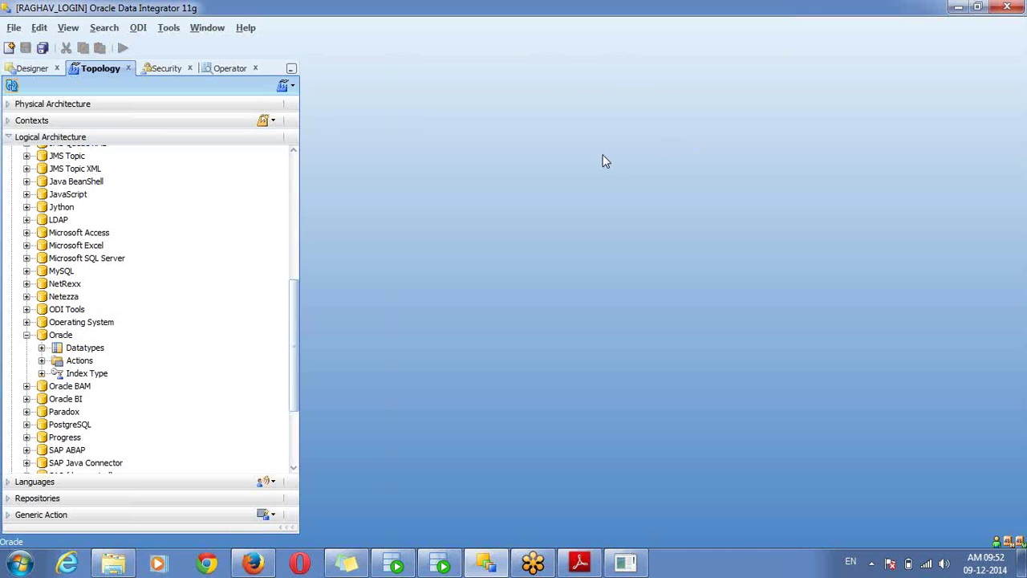
{"action": "left_click", "coordinate": [60, 335]}
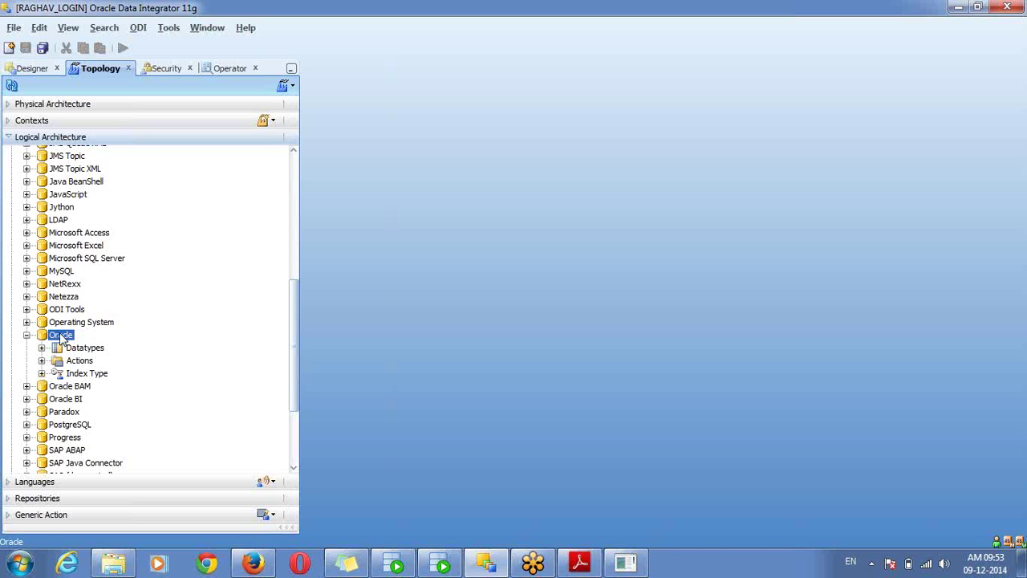
Create a new logical schema under Oracle named S_ORACLE_LS
{"action": "right_click", "coordinate": [61, 337]}
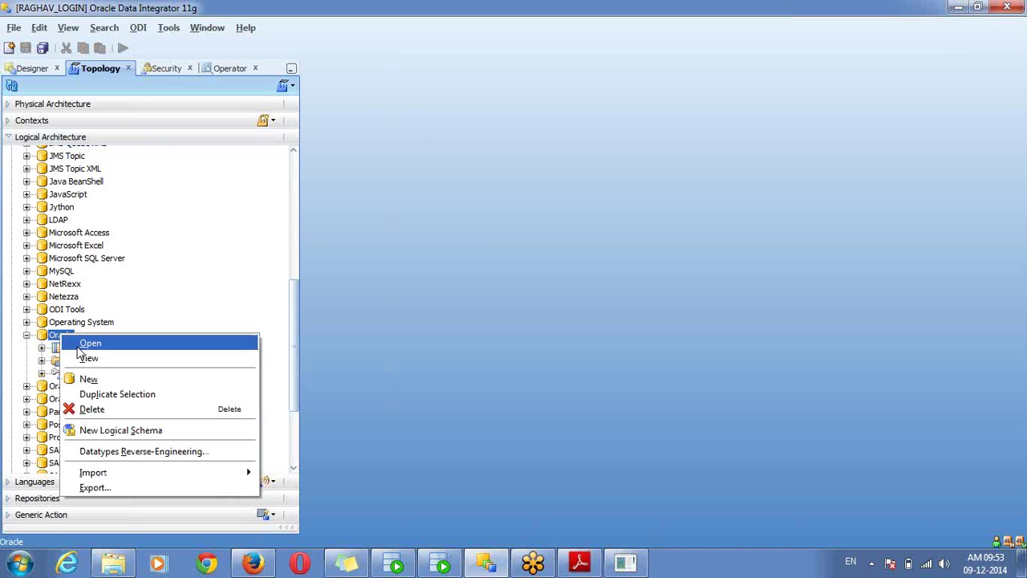
{"action": "left_click", "coordinate": [123, 432]}
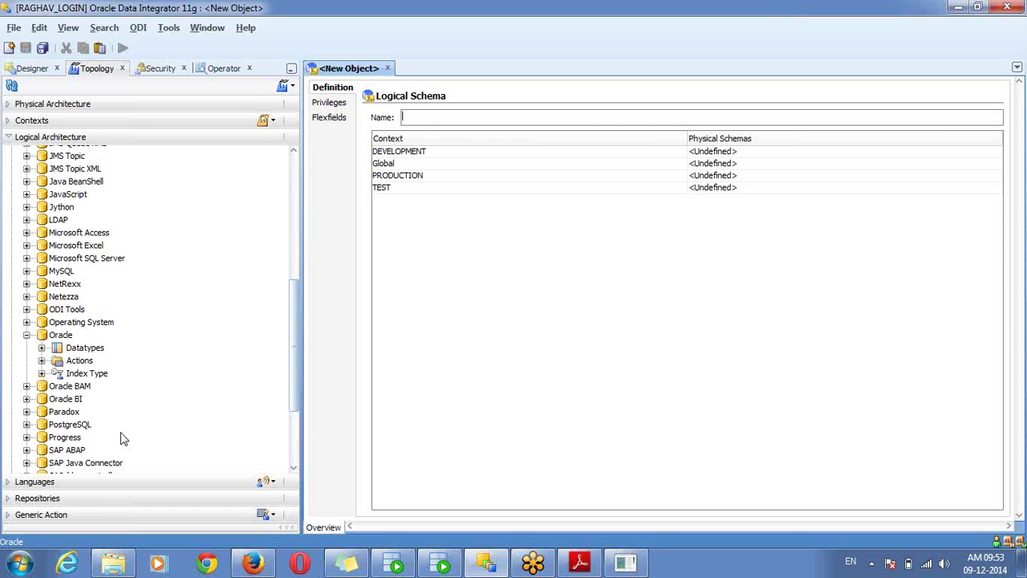
{"action": "type", "text": "S_LO"}
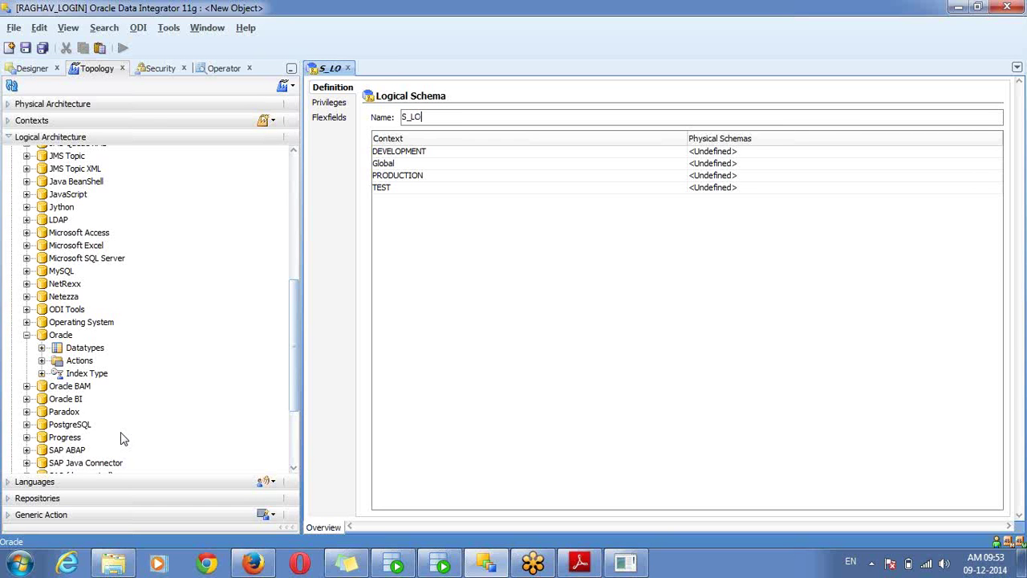
{"action": "type", "text": "GICAL"}
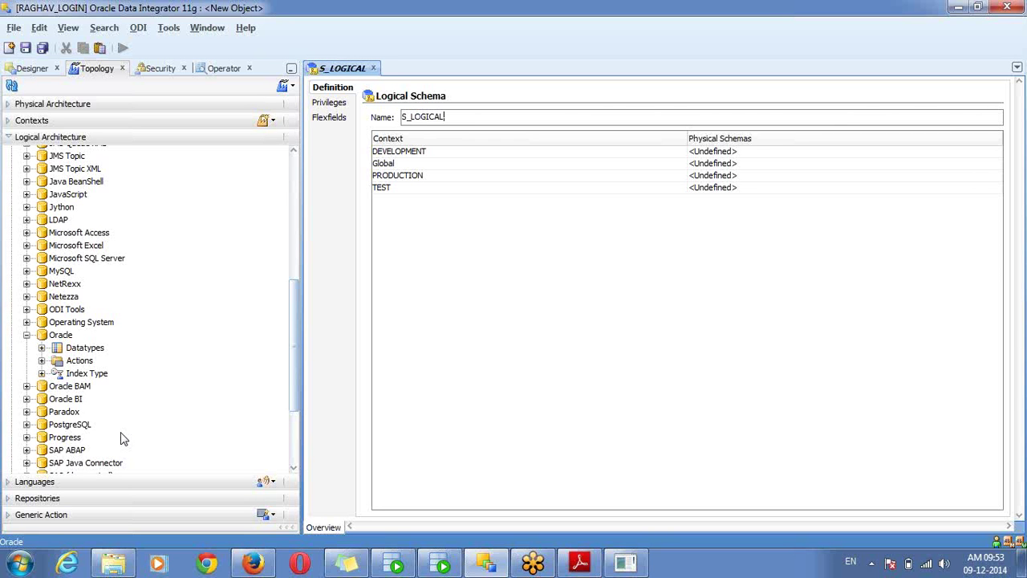
{"action": "key", "text": "BackSpace"}
{"action": "key", "text": "BackSpace"}
{"action": "key", "text": "BackSpace"}
{"action": "key", "text": "BackSpace"}
{"action": "key", "text": "BackSpace"}
{"action": "key", "text": "BackSpace"}
{"action": "key", "text": "BackSpace"}
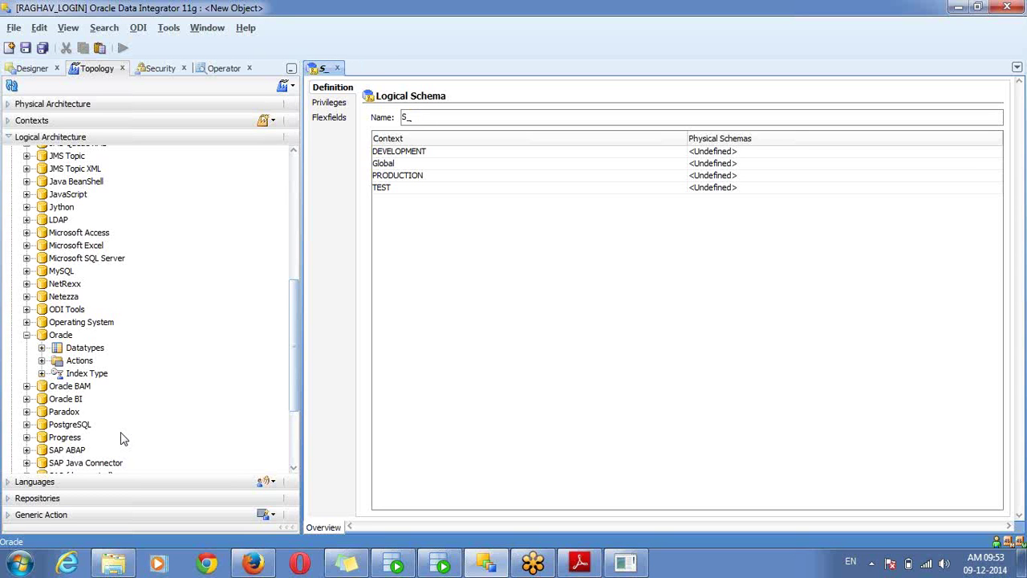
{"action": "type", "text": "ORACL"}
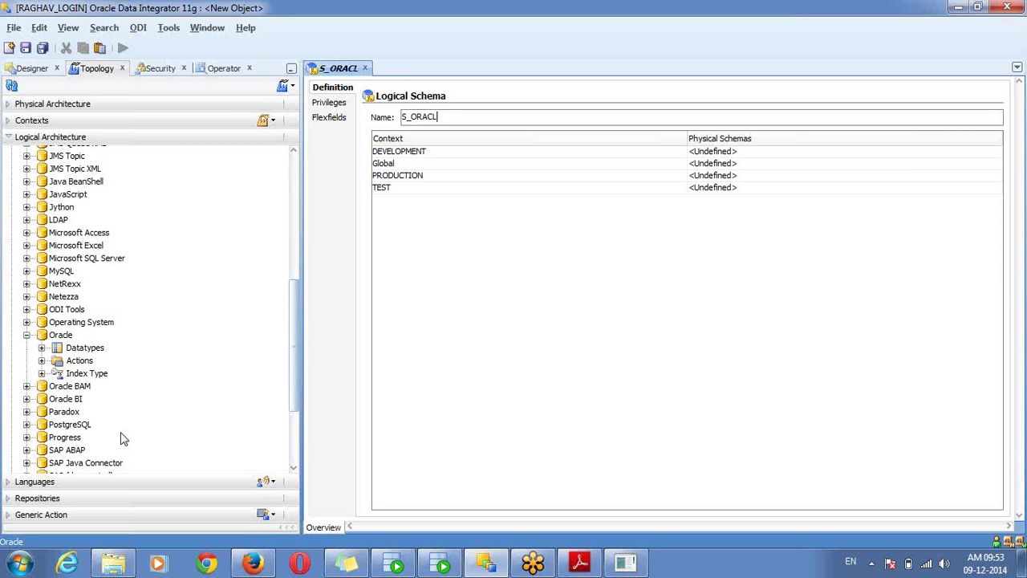
{"action": "type", "text": "E_LS"}
Map DEVELOPMENT, PRODUCTION and TEST to S_DEV_DS.SDEV, S_PROD_DS.SPROD and S_TEST_DS.STEST
{"action": "left_click", "coordinate": [406, 153]}
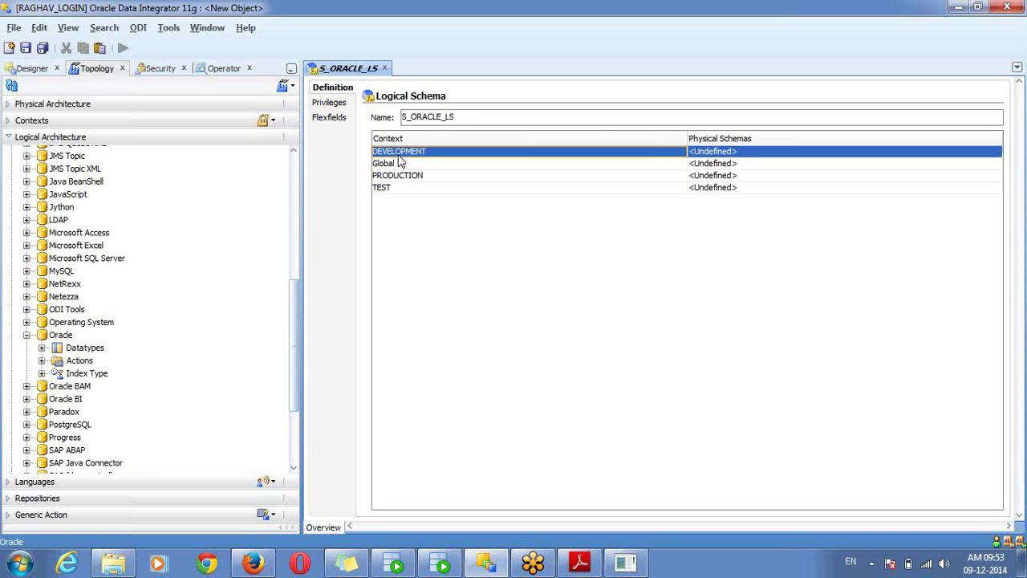
{"action": "left_click", "coordinate": [717, 155]}
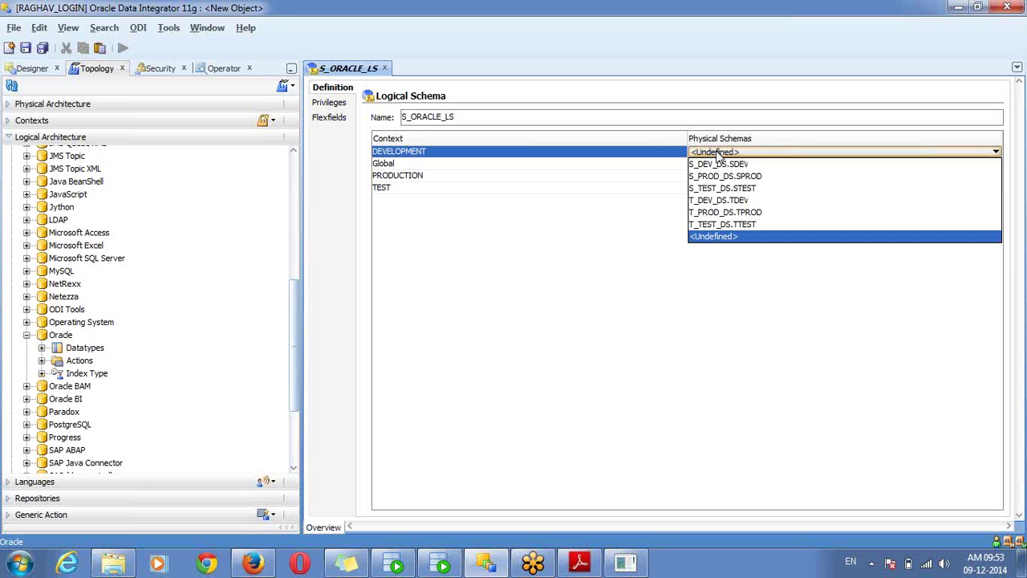
{"action": "left_click", "coordinate": [720, 166]}
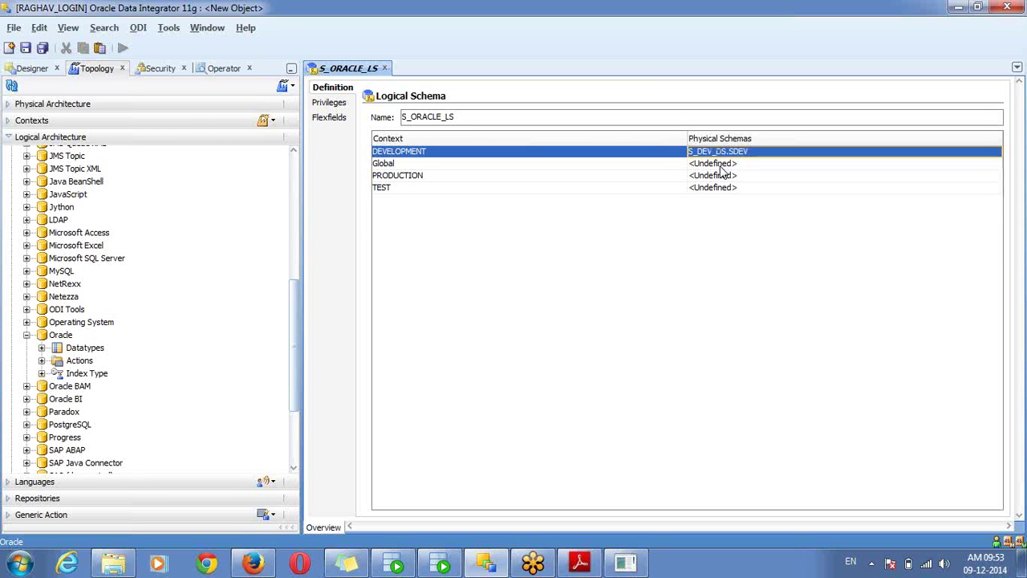
{"action": "left_click", "coordinate": [661, 169]}
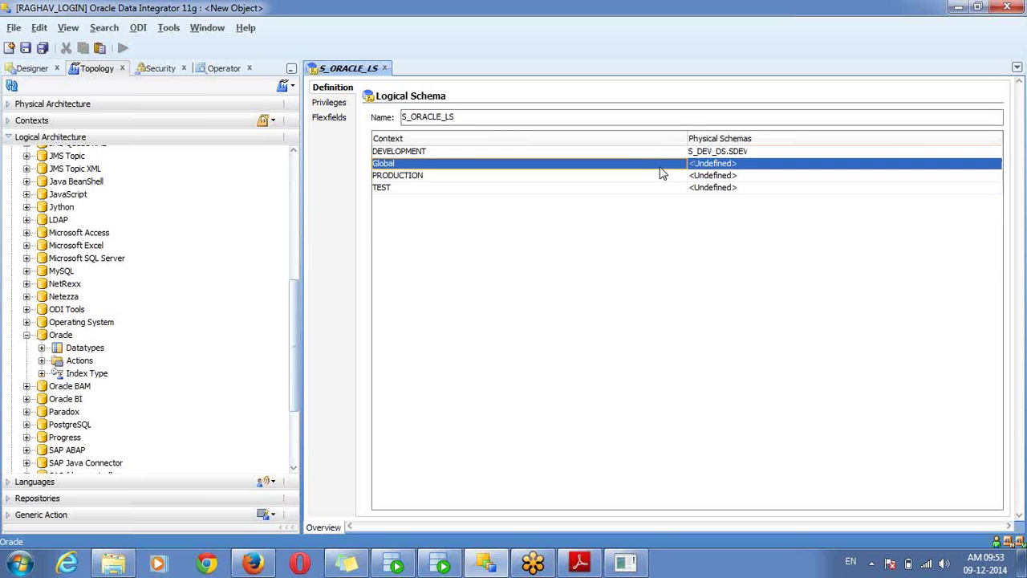
{"action": "left_click", "coordinate": [674, 179]}
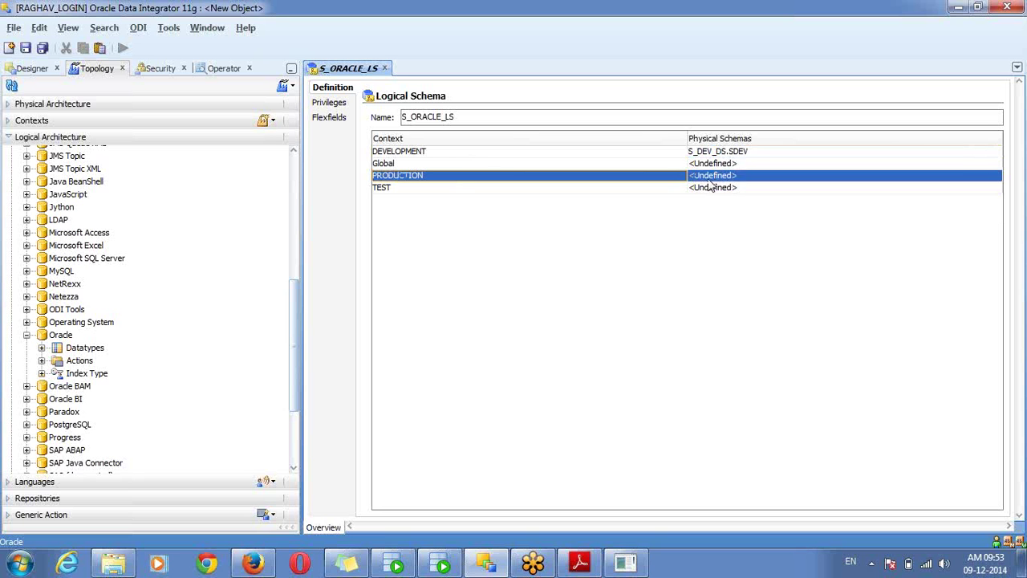
{"action": "left_click", "coordinate": [712, 179]}
{"action": "left_click", "coordinate": [706, 200]}
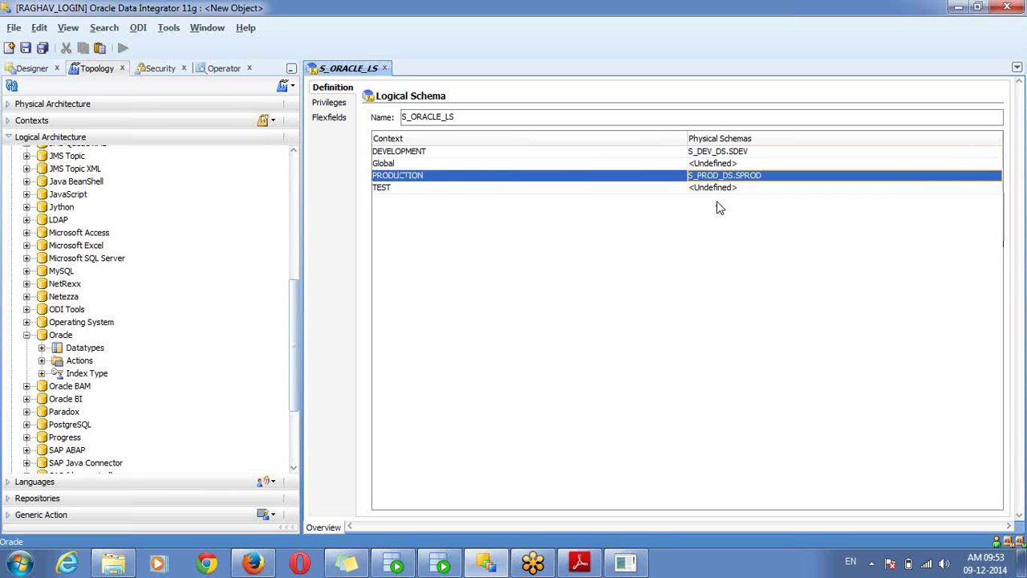
{"action": "left_click", "coordinate": [683, 191]}
{"action": "left_click", "coordinate": [707, 189]}
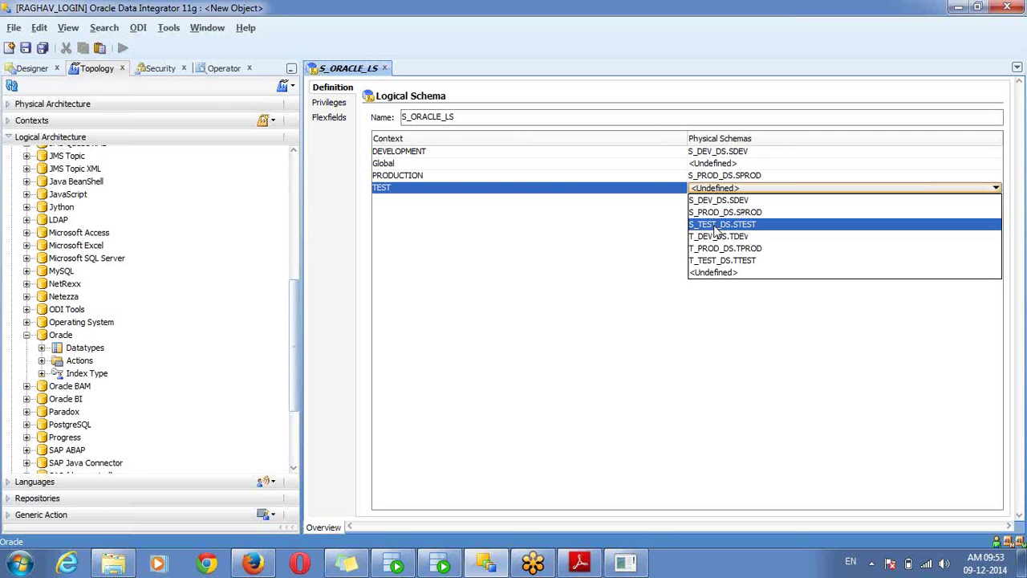
{"action": "left_click", "coordinate": [717, 226]}
{"action": "left_click", "coordinate": [583, 156]}
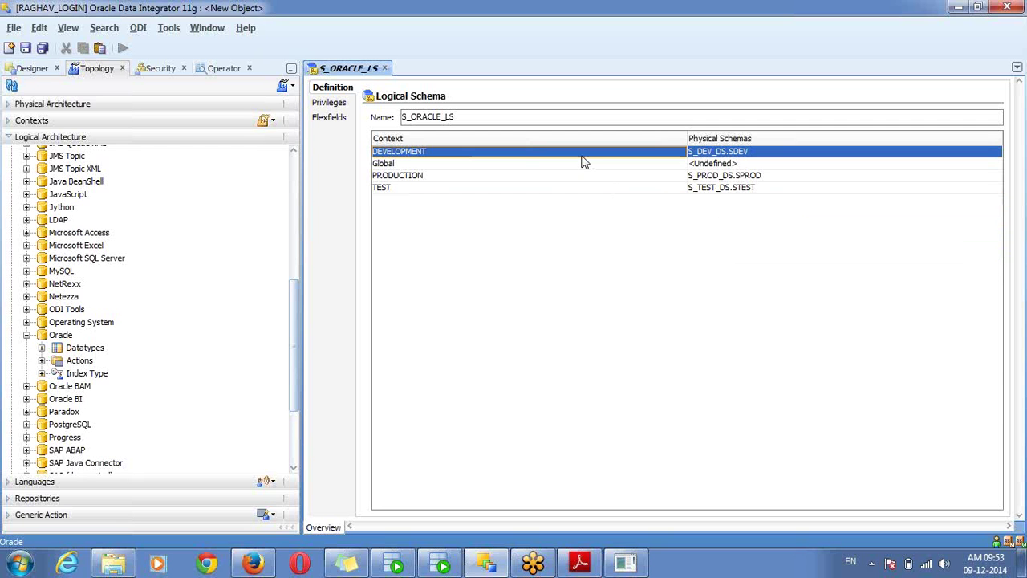
Save S_ORACLE_LS and review its name and DEVELOPMENT, PRODUCTION, TEST mappings
{"action": "left_click", "coordinate": [42, 48]}
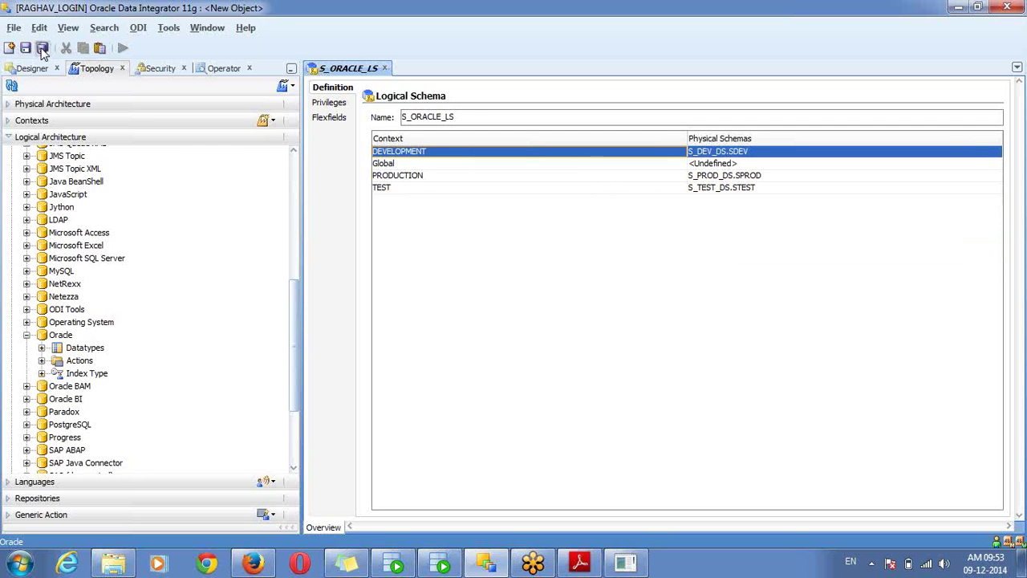
{"action": "double_click", "coordinate": [458, 116]}
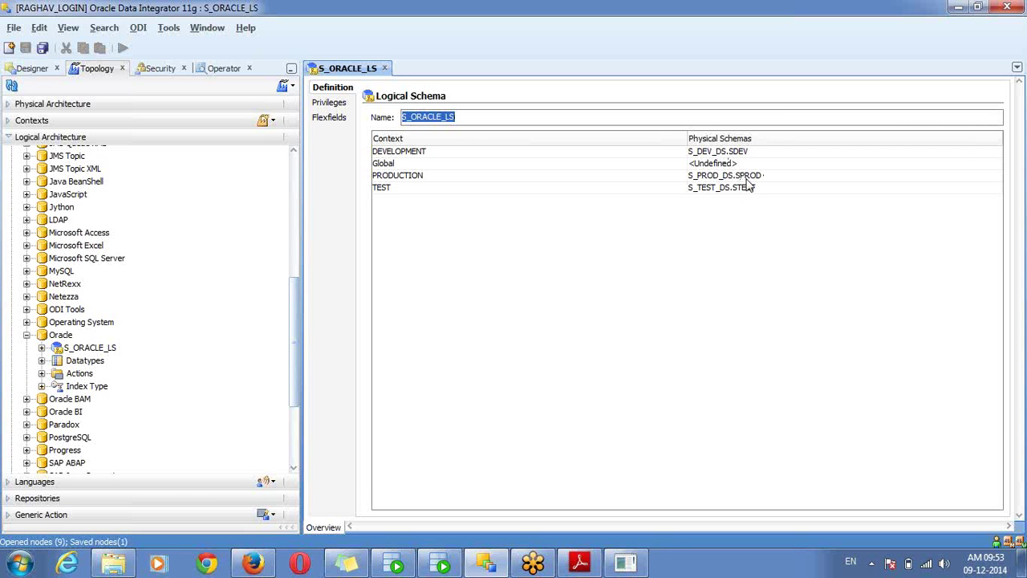
{"action": "left_click", "coordinate": [409, 154]}
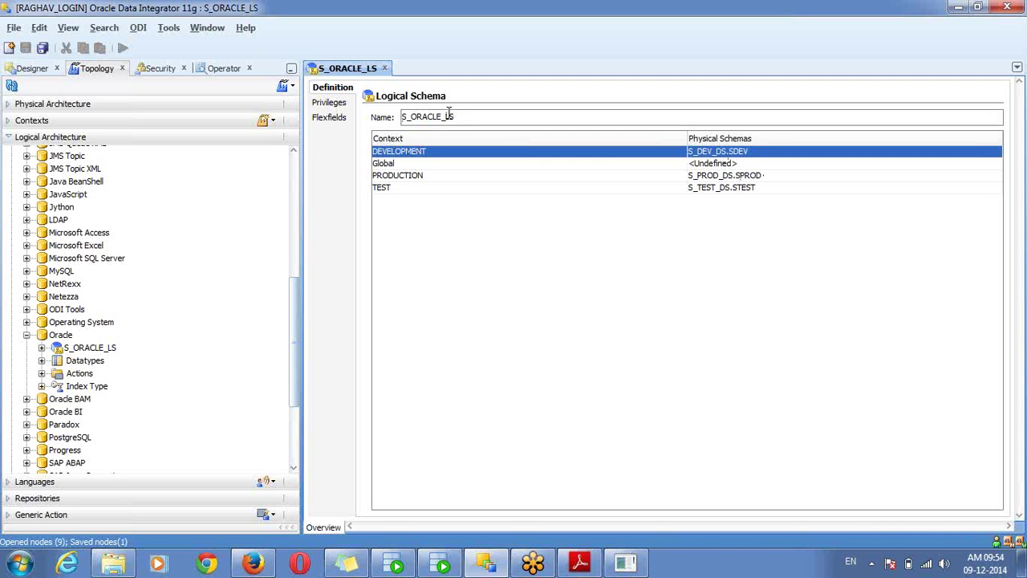
{"action": "left_click", "coordinate": [449, 114]}
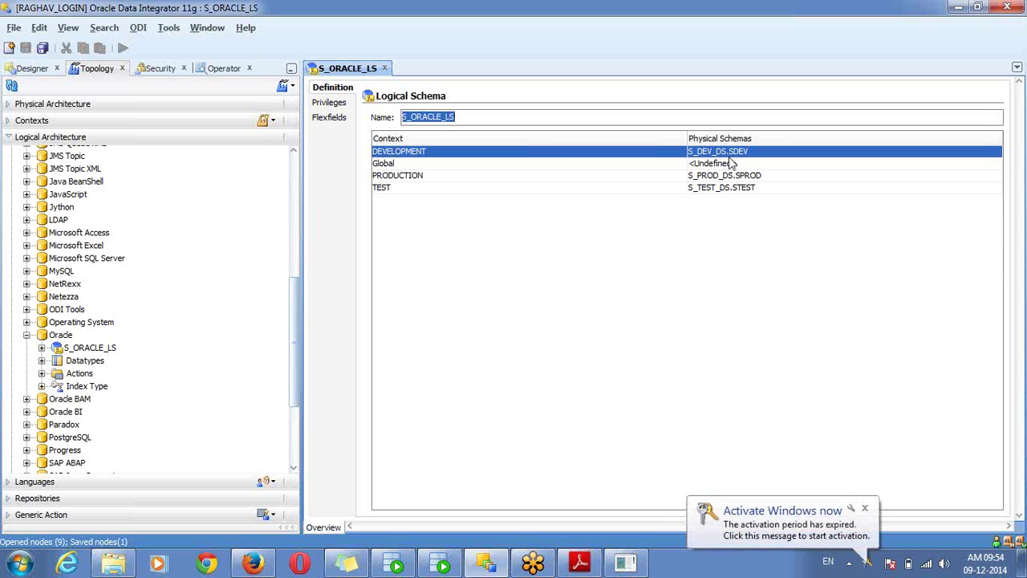
{"action": "double_click", "coordinate": [481, 118]}
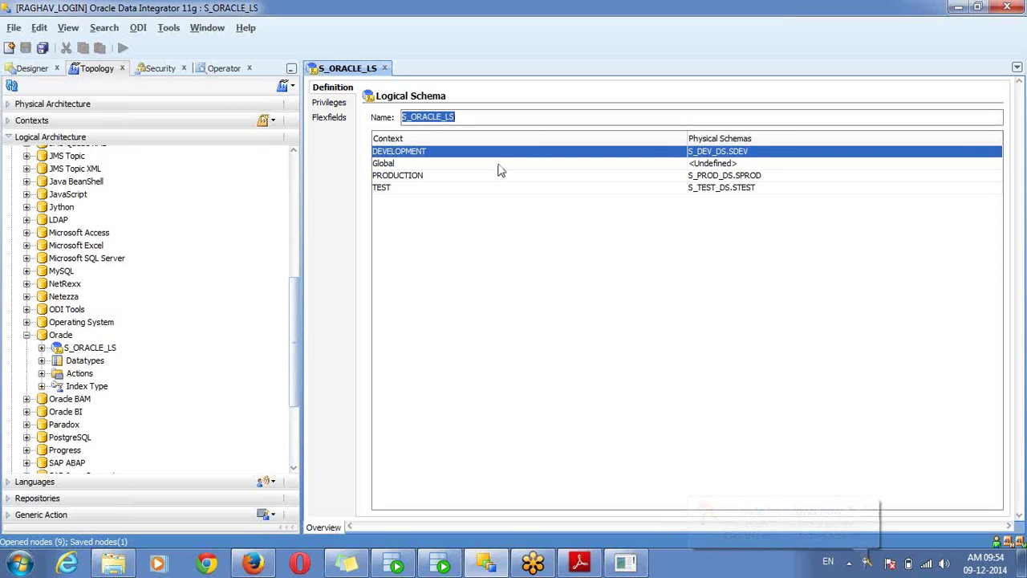
{"action": "left_click", "coordinate": [401, 178]}
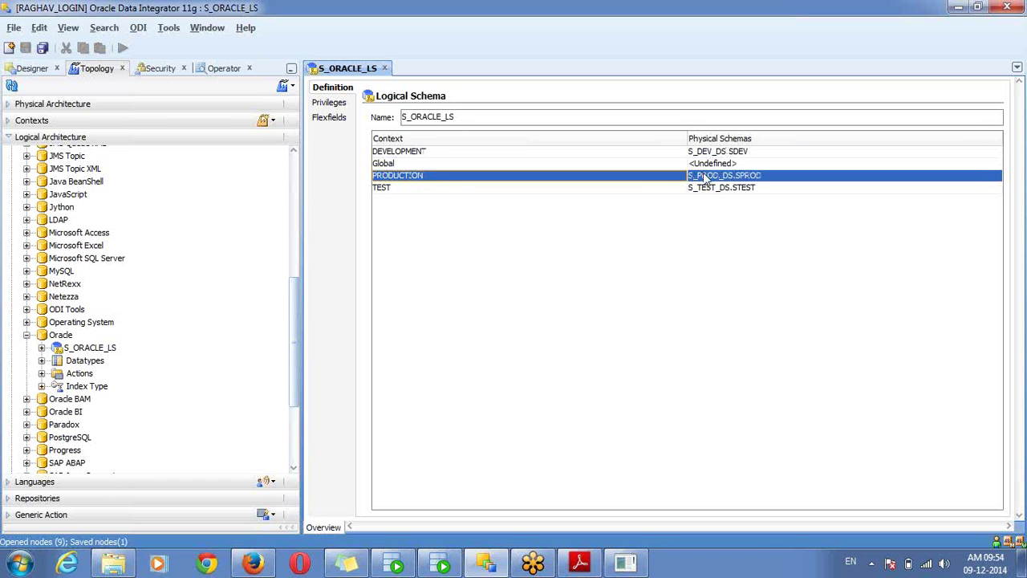
{"action": "left_click", "coordinate": [385, 190]}
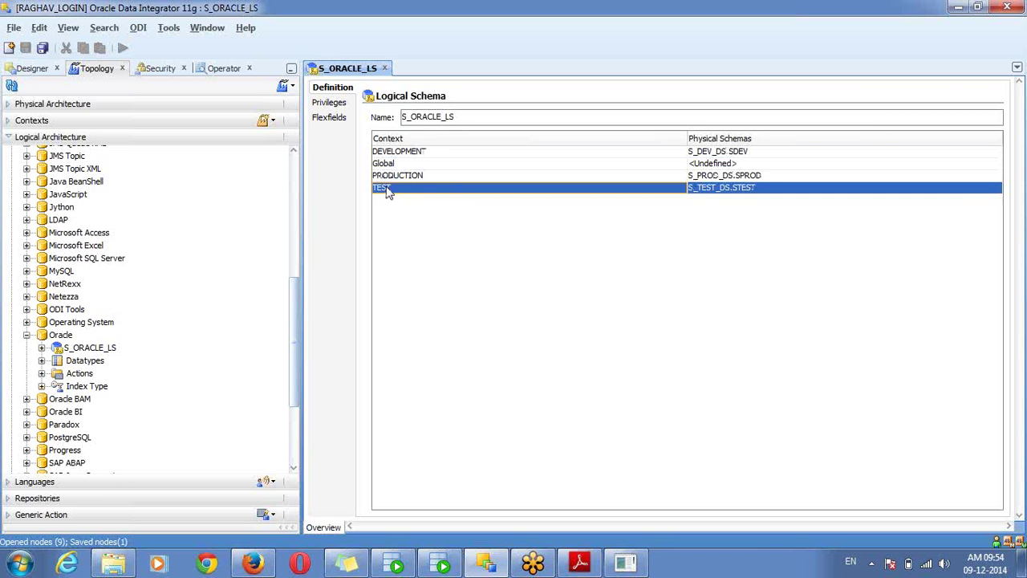
{"action": "double_click", "coordinate": [467, 118]}
{"action": "left_click", "coordinate": [405, 152]}
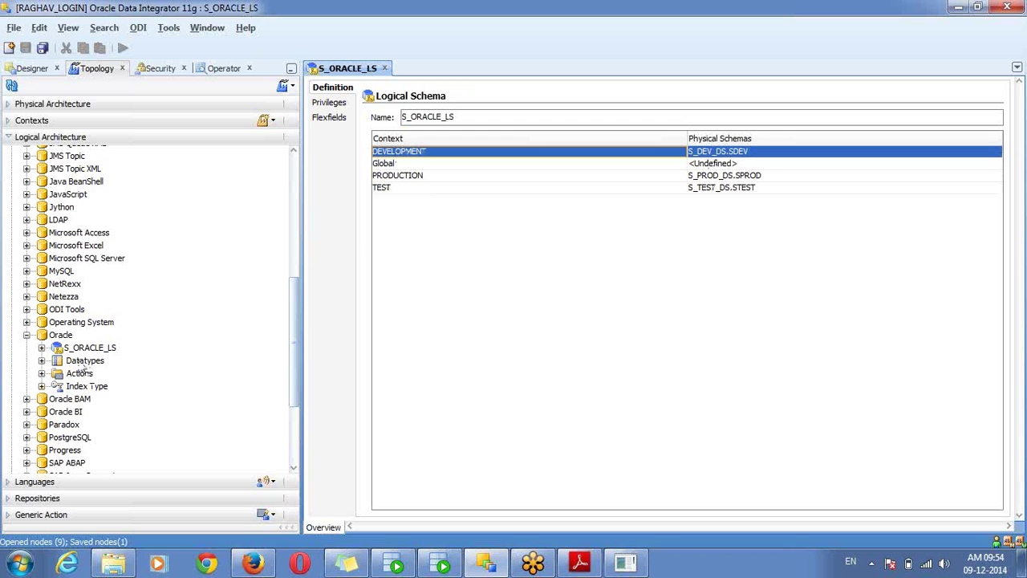
{"action": "left_click", "coordinate": [68, 337]}
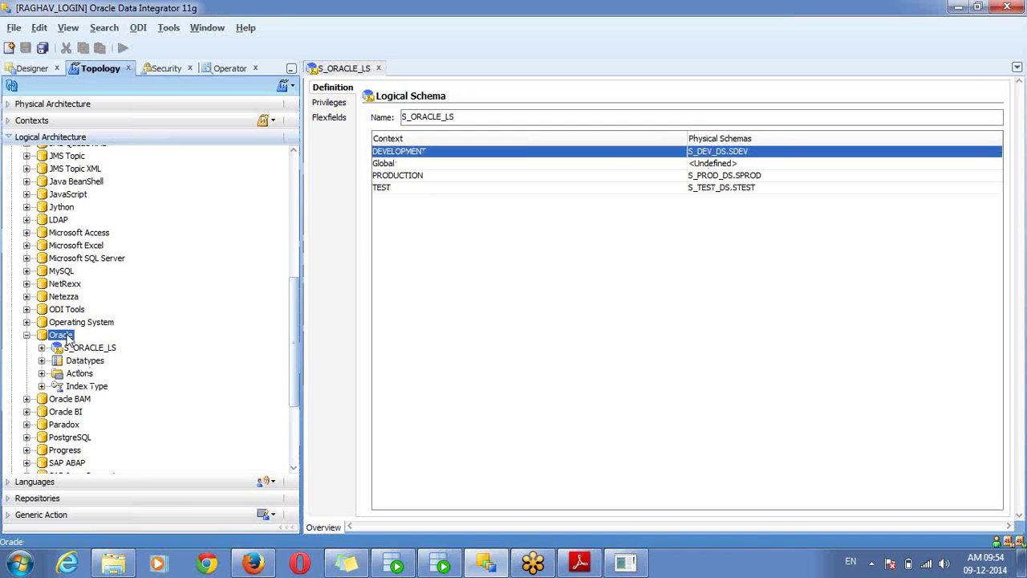
Create a new logical schema under Oracle named T_ORACLE_LS
{"action": "right_click", "coordinate": [68, 337]}
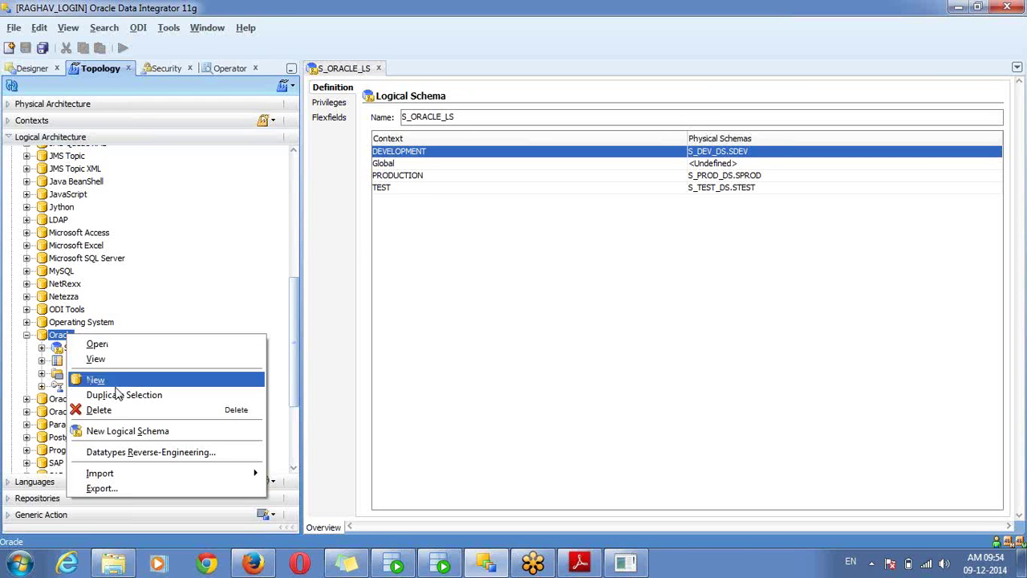
{"action": "left_click", "coordinate": [131, 432]}
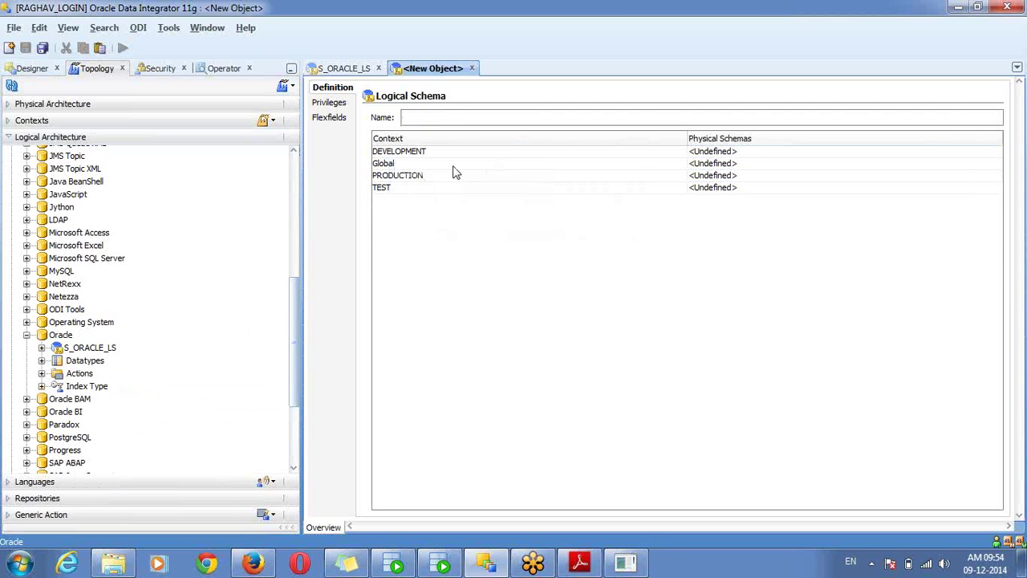
{"action": "left_click", "coordinate": [422, 153]}
{"action": "left_click", "coordinate": [430, 119]}
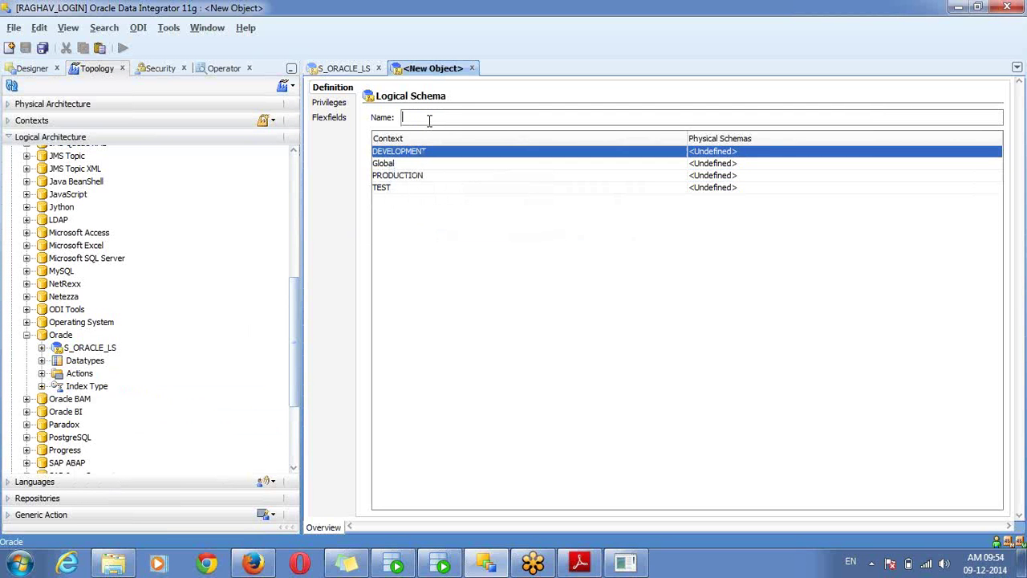
{"action": "type", "text": "T_"}
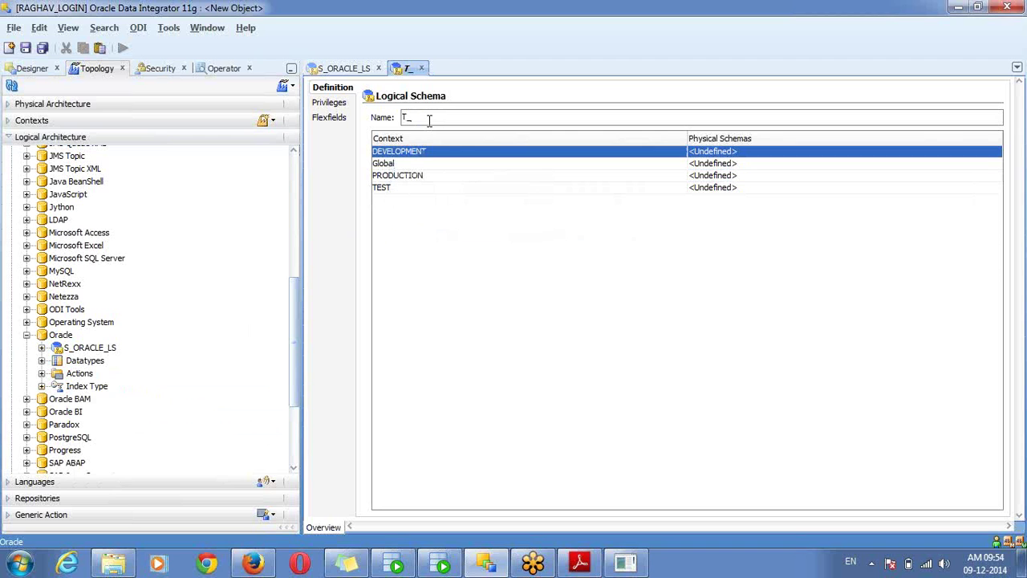
{"action": "type", "text": "ORACLE_LS"}
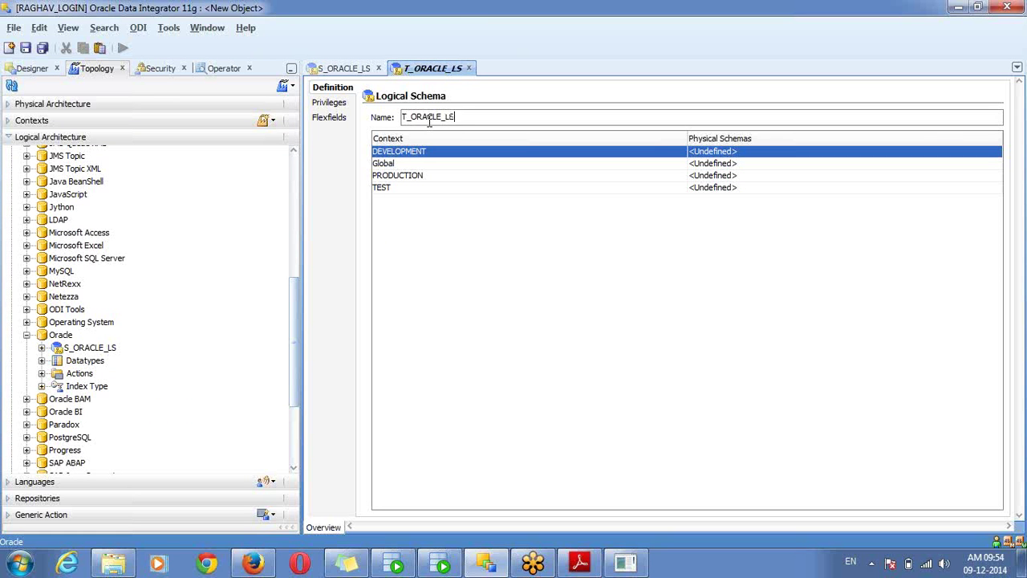
Map contexts to T_DEV_DS.TDEV, T_PROD_DS.TPROD, T_TEST_DS.TTEST, save, and show the Topology slides
{"action": "left_click", "coordinate": [704, 153]}
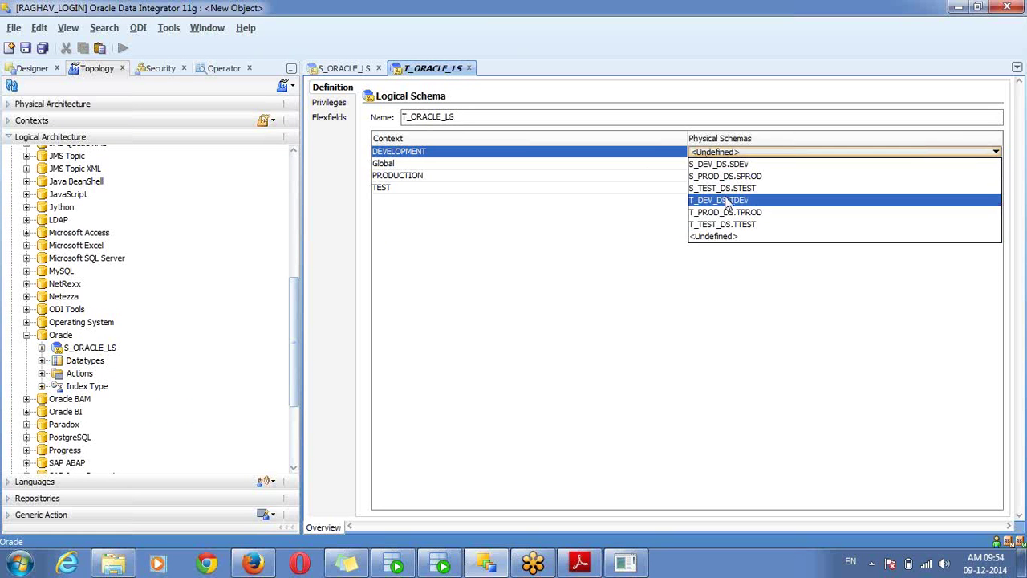
{"action": "left_click", "coordinate": [726, 201]}
{"action": "left_click", "coordinate": [696, 176]}
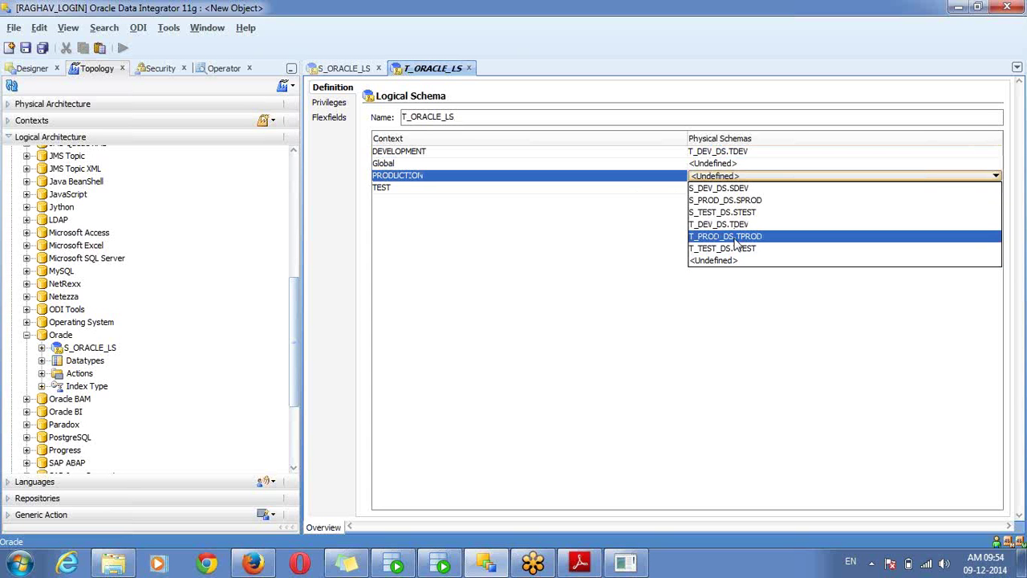
{"action": "left_click", "coordinate": [734, 236]}
{"action": "left_click", "coordinate": [731, 189]}
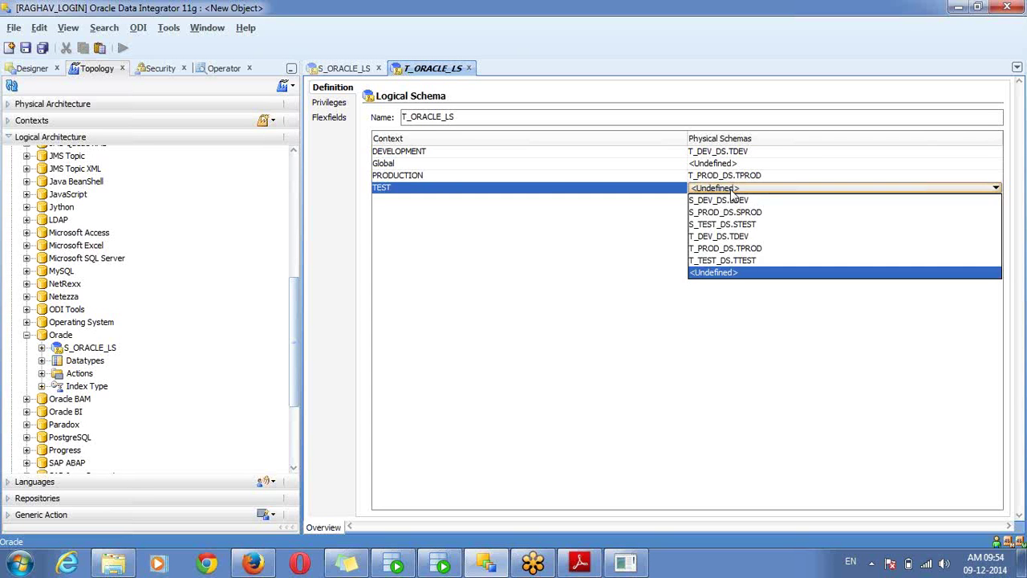
{"action": "left_click", "coordinate": [724, 260]}
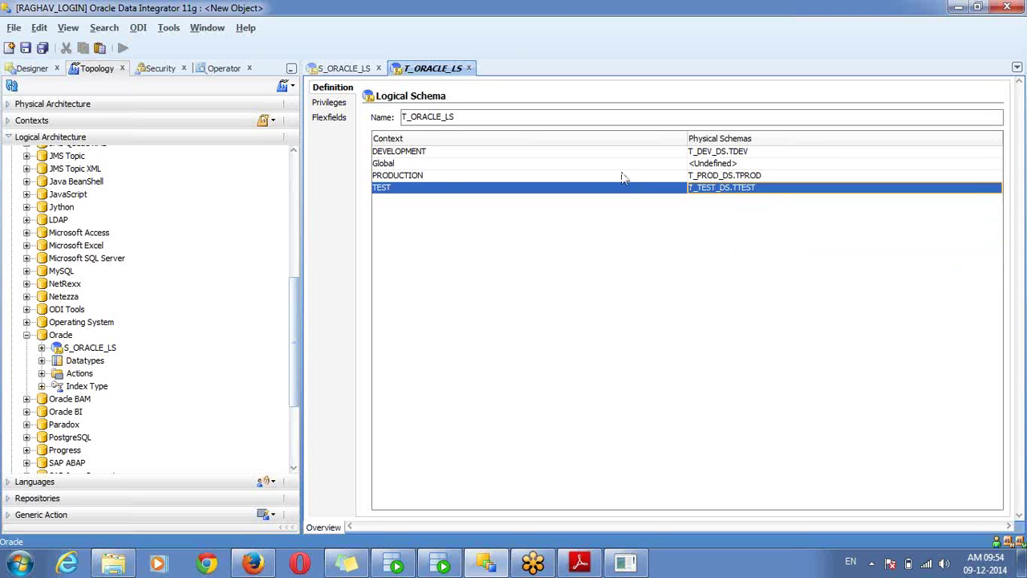
{"action": "left_click", "coordinate": [594, 155]}
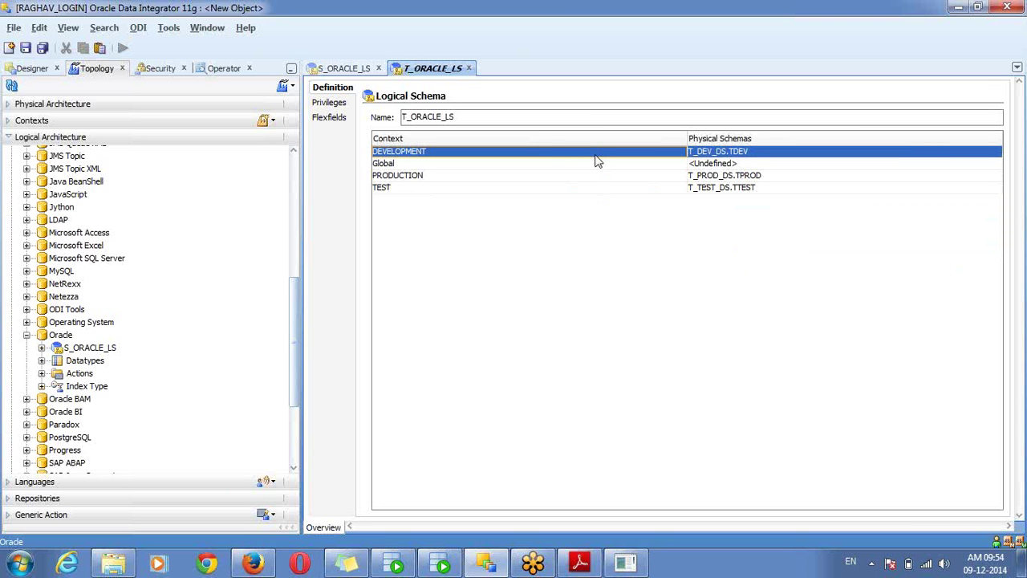
{"action": "key", "text": "ctrl+s"}
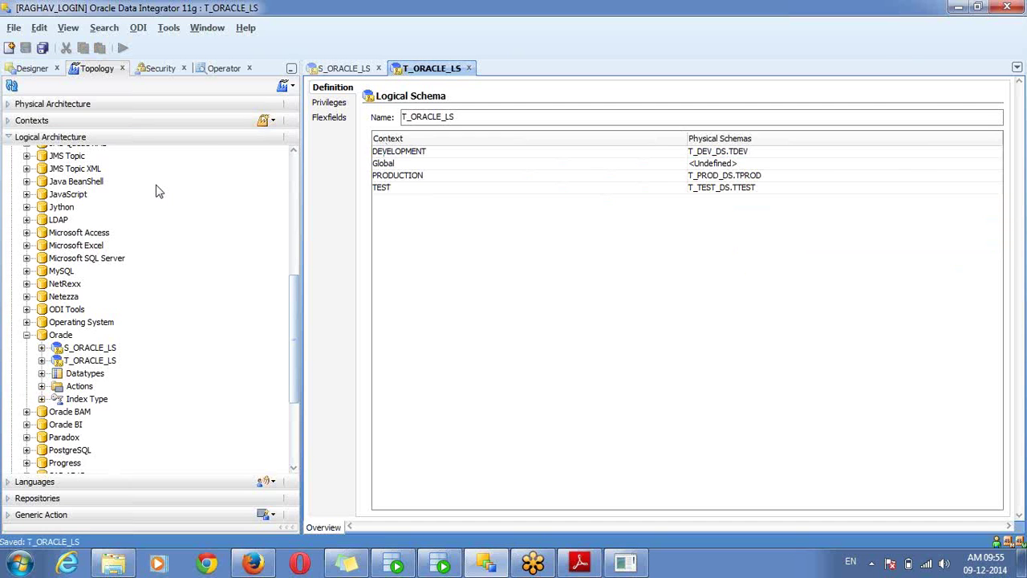
{"action": "left_click", "coordinate": [580, 562]}
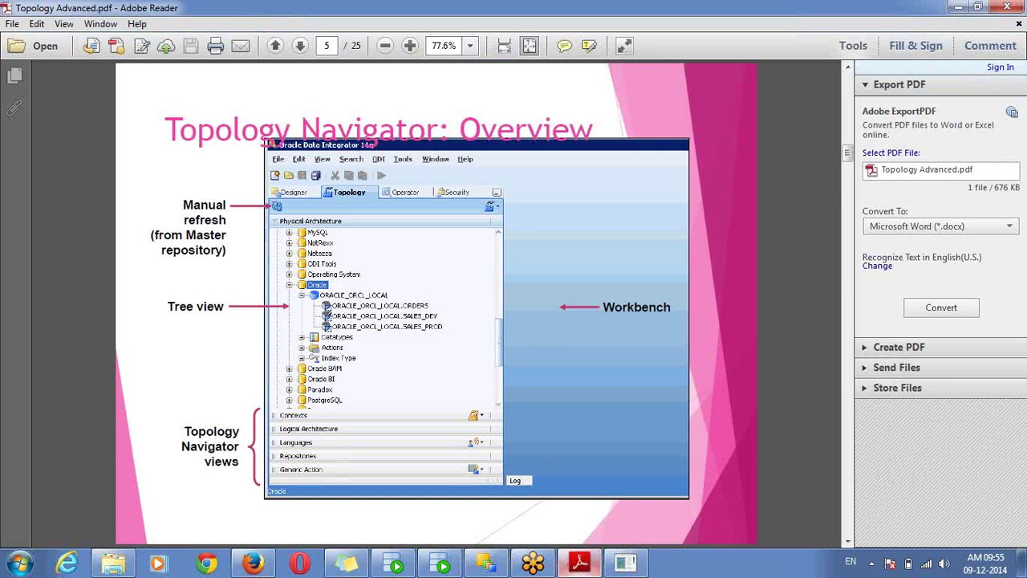
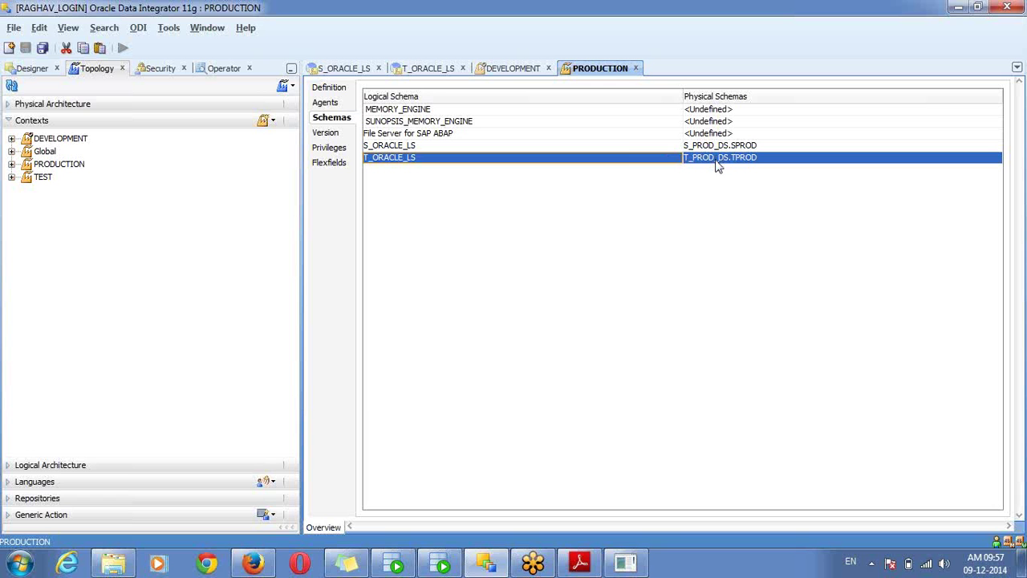
Open S_ORACLE_LS to view its mappings to S_DEV_DS.SDEV, S_PROD_DS.SPROD and S_TEST_DS.STEST
{"action": "left_click", "coordinate": [144, 103]}
{"action": "left_click", "coordinate": [345, 70]}
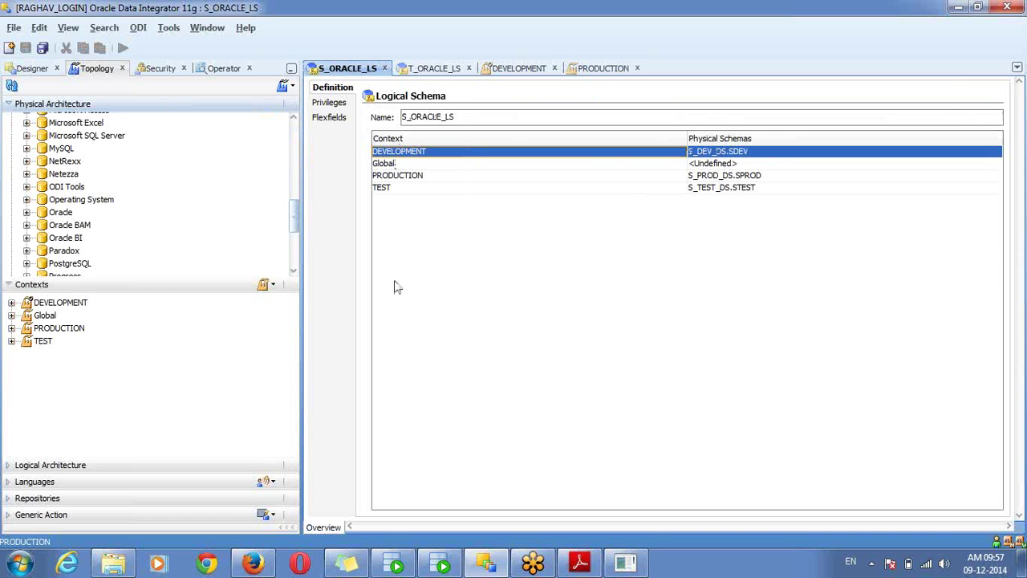
Expand the Oracle technology in Physical Architecture to list its data servers
{"action": "left_click", "coordinate": [80, 329]}
{"action": "left_click", "coordinate": [58, 215]}
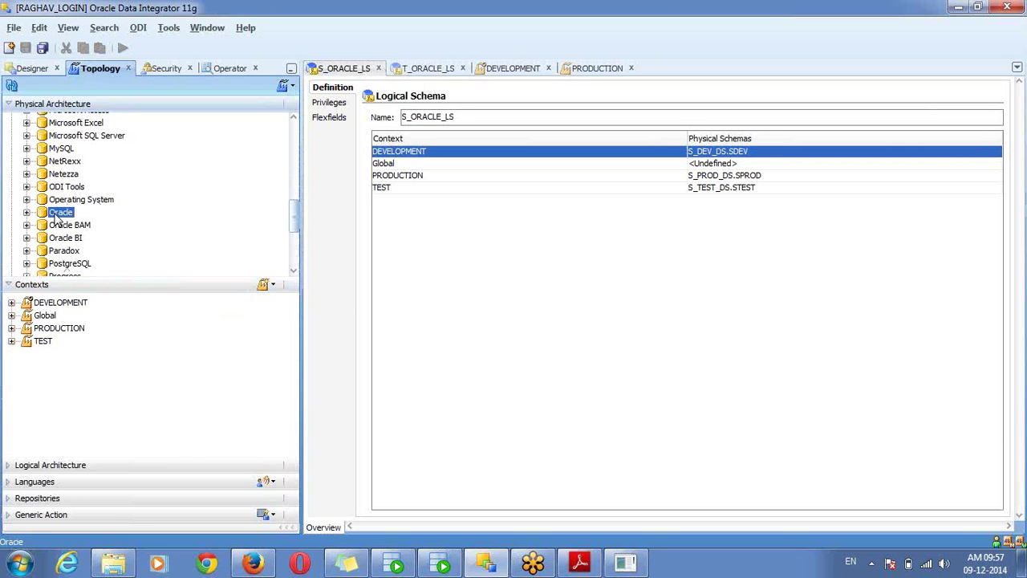
{"action": "left_click", "coordinate": [26, 212]}
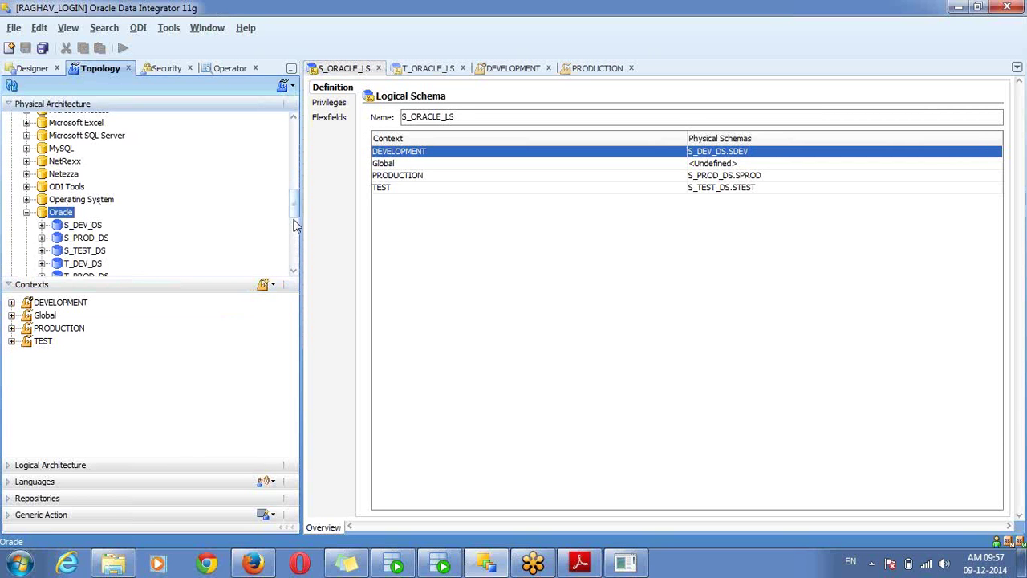
{"action": "left_click_drag", "start_coordinate": [296, 199], "coordinate": [296, 215]}
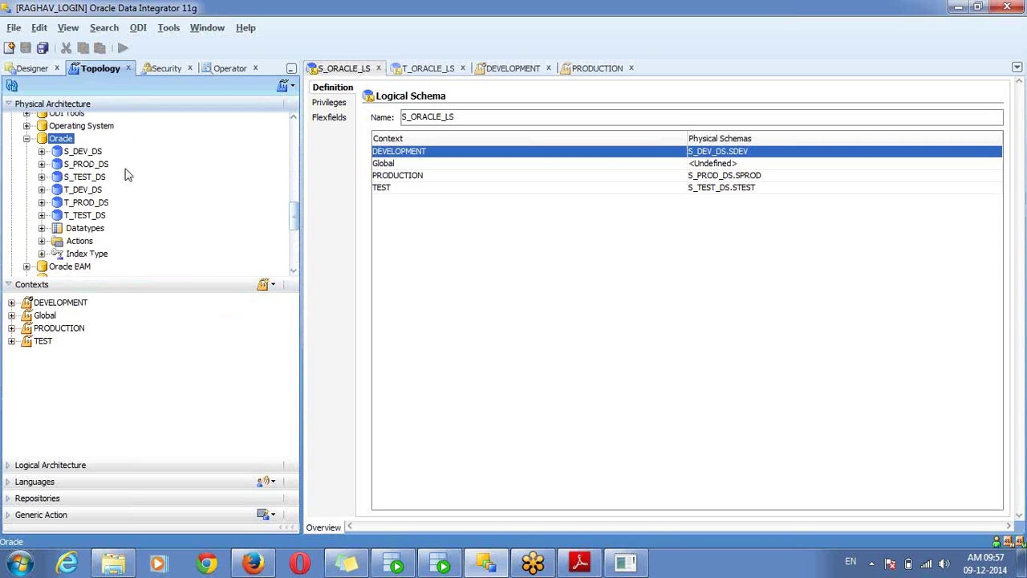
Open the S_DEV_DS.SDEV physical schema and confirm DEVELOPMENT maps to S_ORACLE_LS
{"action": "left_click", "coordinate": [41, 151]}
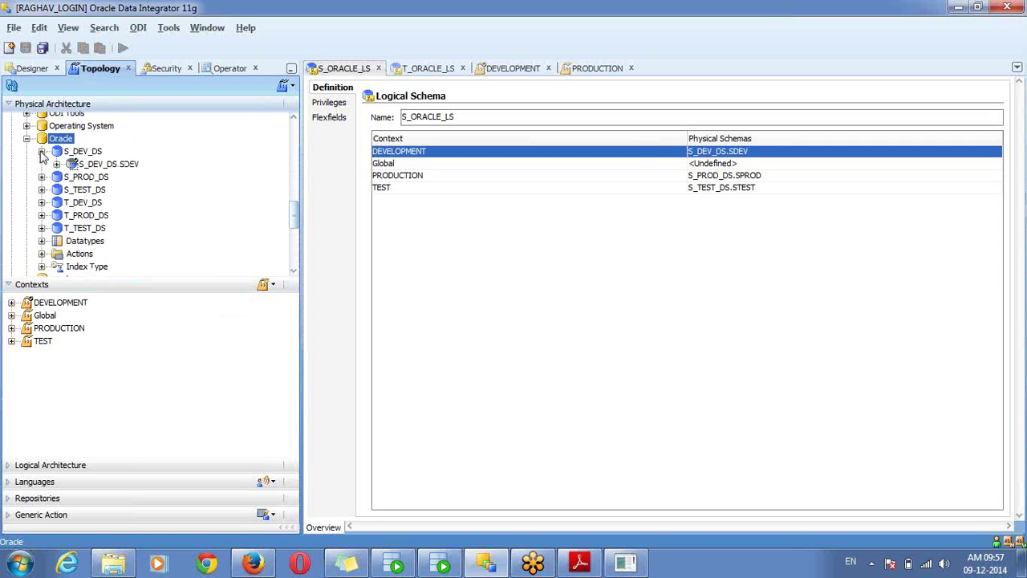
{"action": "double_click", "coordinate": [96, 165]}
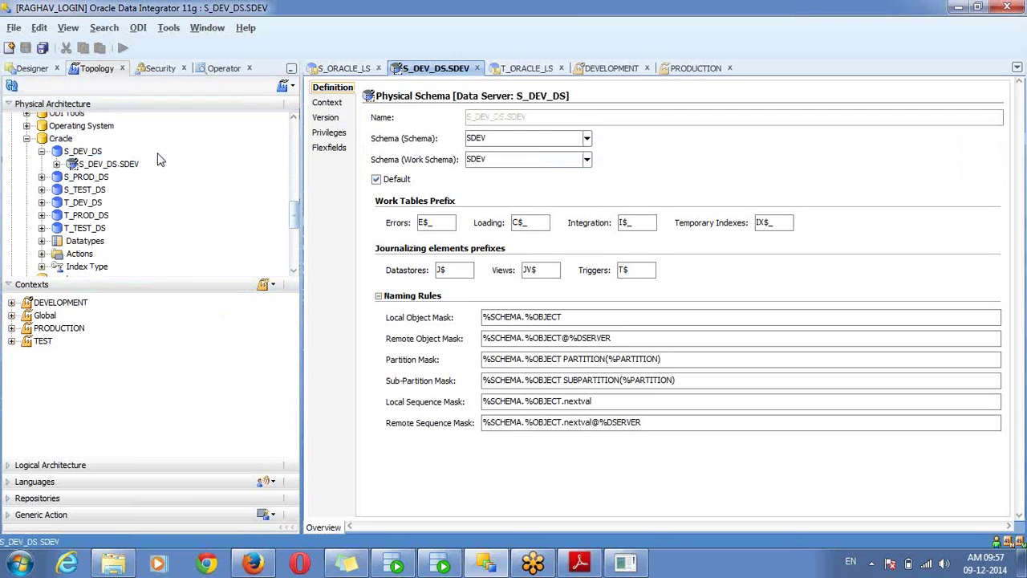
{"action": "left_click", "coordinate": [331, 103]}
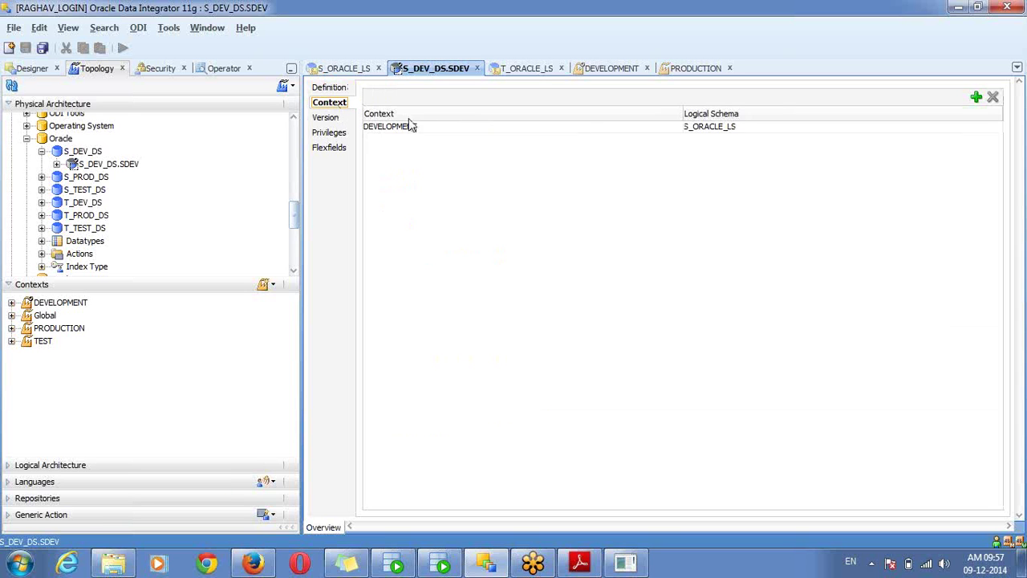
{"action": "left_click", "coordinate": [397, 131]}
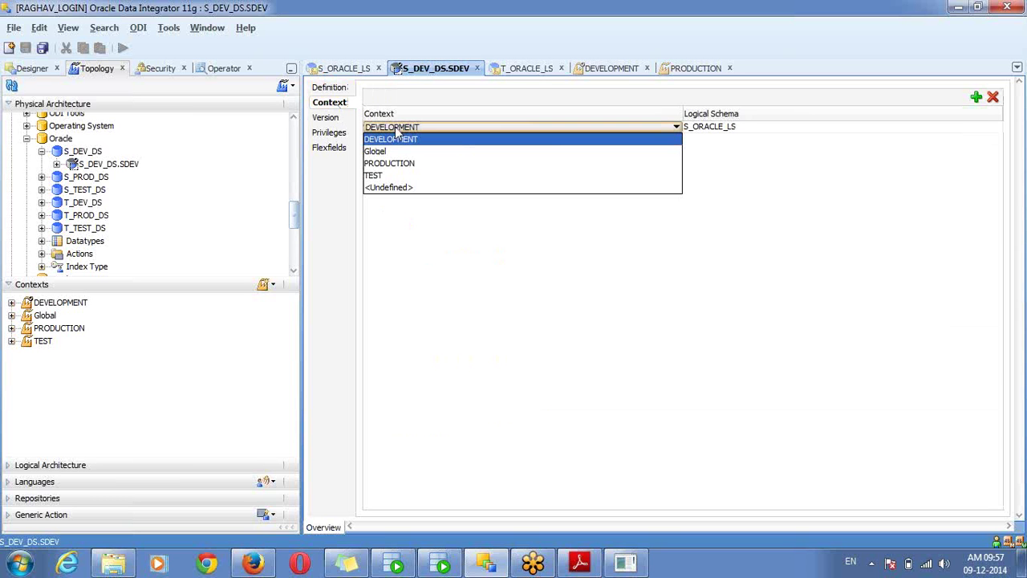
{"action": "left_click", "coordinate": [447, 277]}
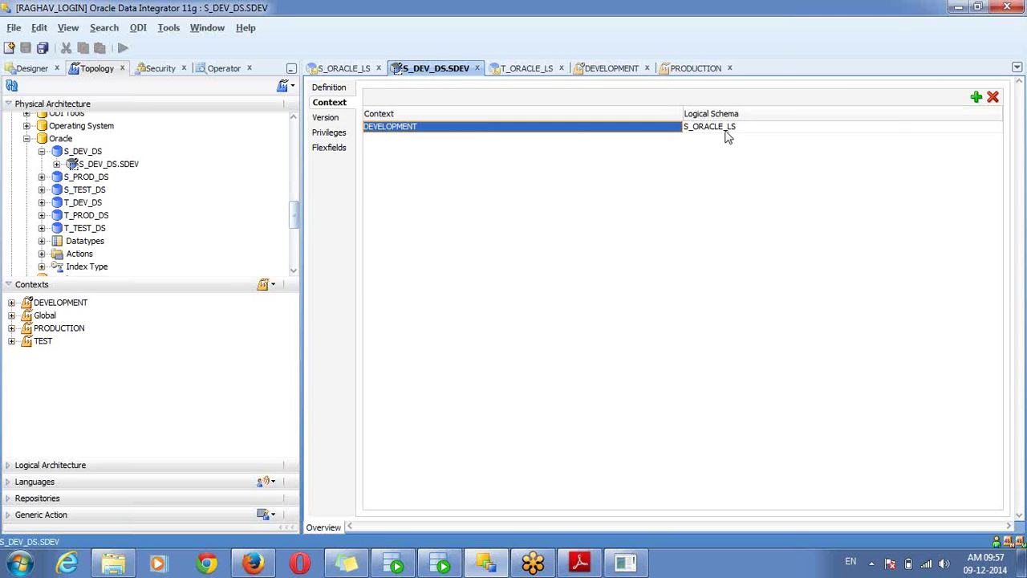
Open T_DEV_DS.TDEV and view its Context page linking DEVELOPMENT to T_ORACLE_LS
{"action": "left_click", "coordinate": [87, 205]}
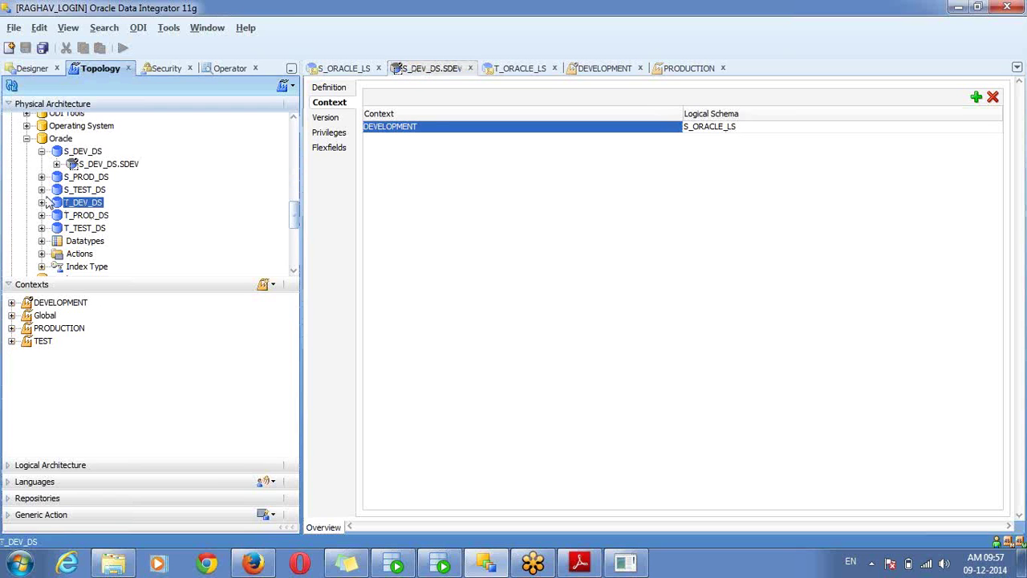
{"action": "left_click", "coordinate": [41, 203]}
{"action": "double_click", "coordinate": [106, 217]}
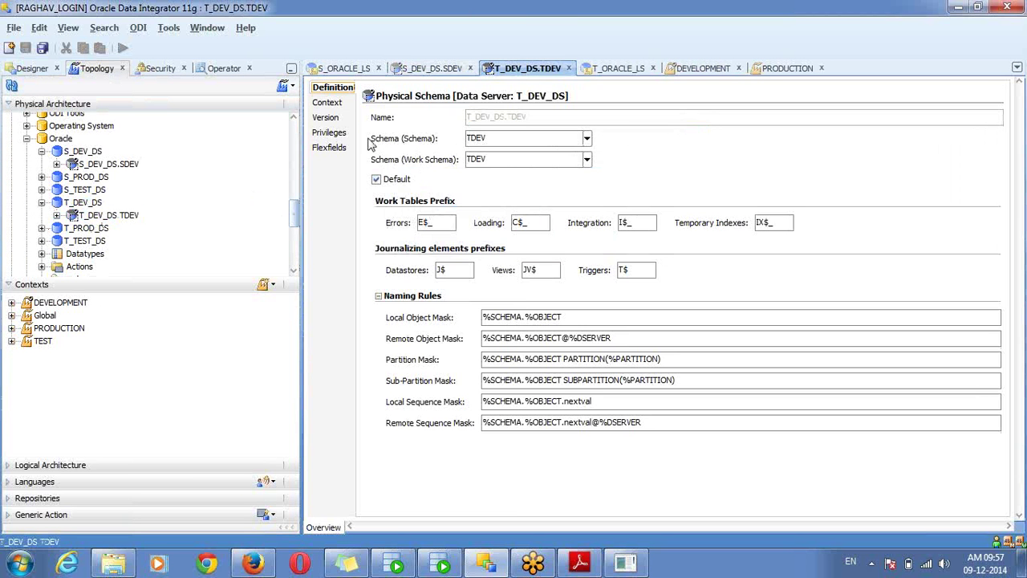
{"action": "left_click", "coordinate": [329, 106]}
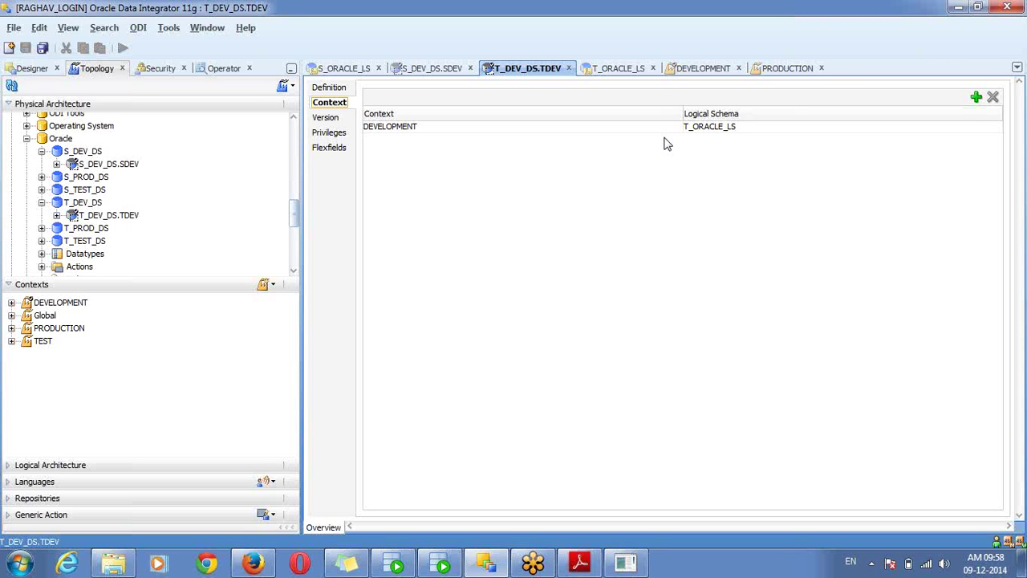
Close all six schema and context editors, then show Logical Architecture with Global selected
{"action": "left_click", "coordinate": [822, 68]}
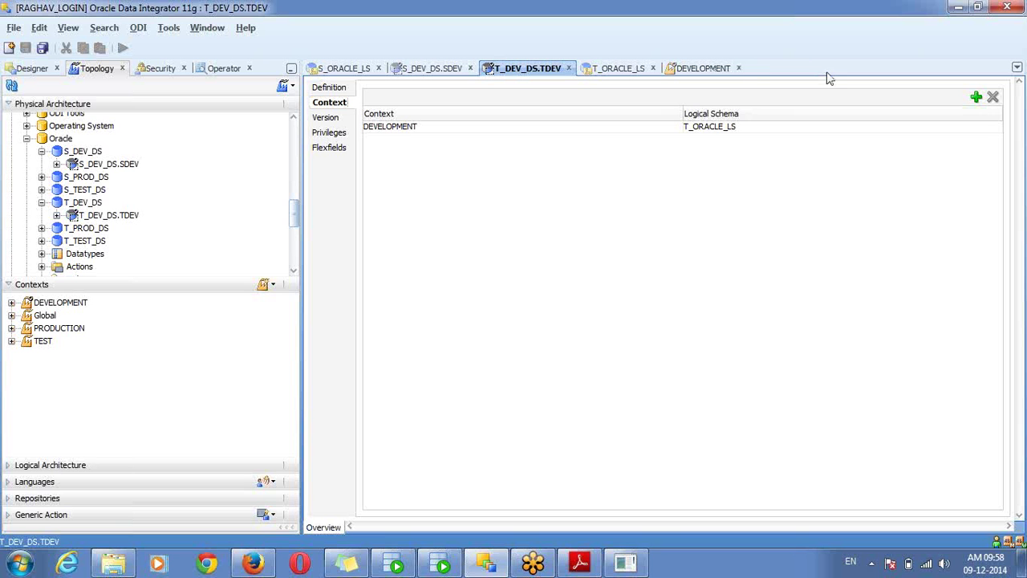
{"action": "left_click", "coordinate": [739, 68]}
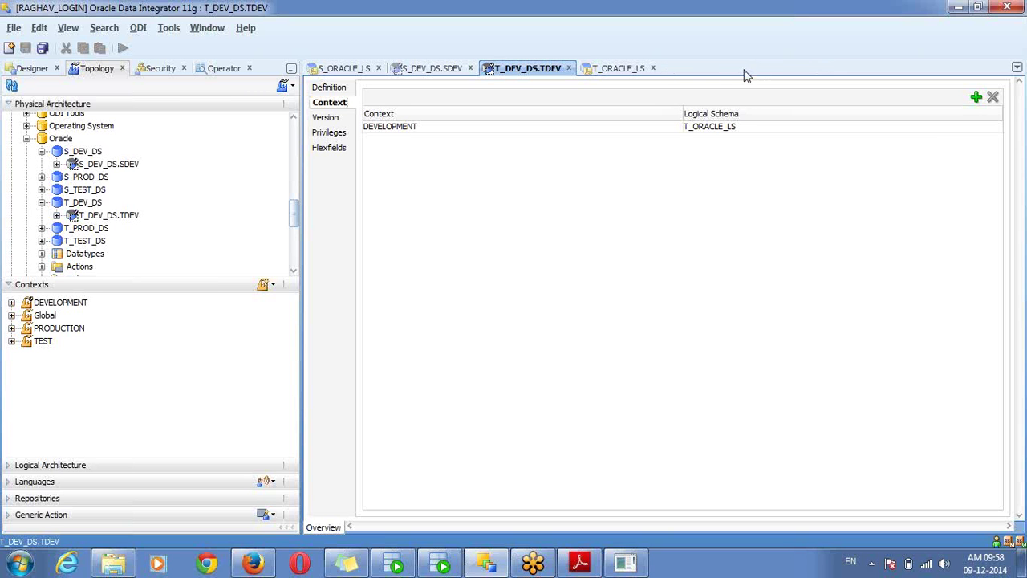
{"action": "left_click", "coordinate": [653, 69]}
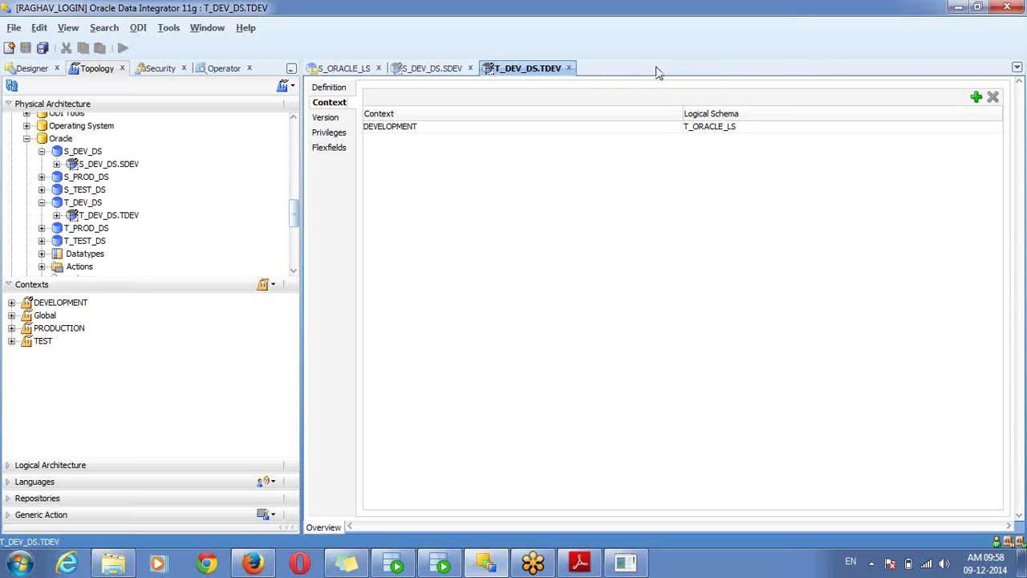
{"action": "left_click", "coordinate": [569, 69]}
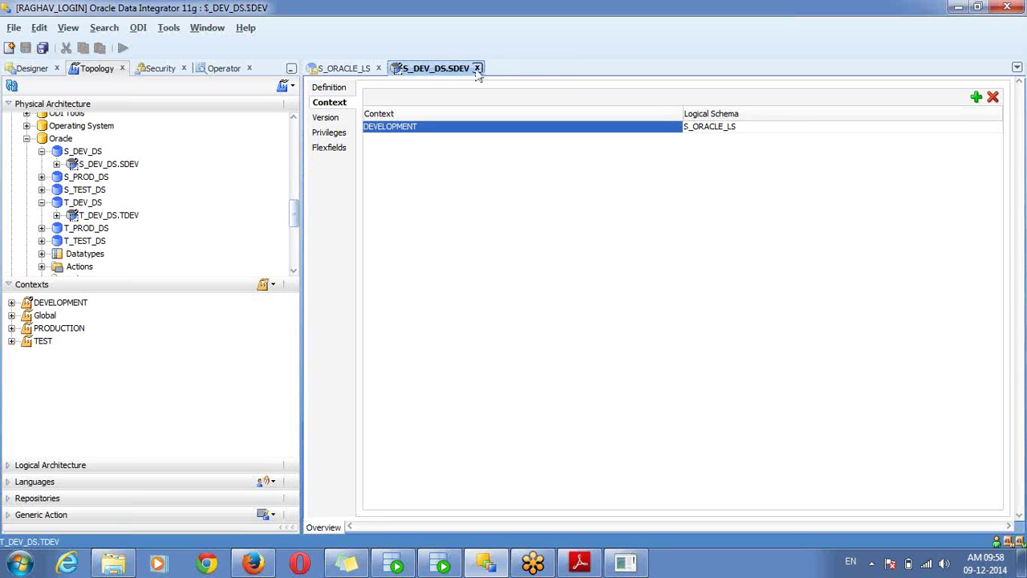
{"action": "left_click", "coordinate": [476, 68]}
{"action": "left_click", "coordinate": [388, 68]}
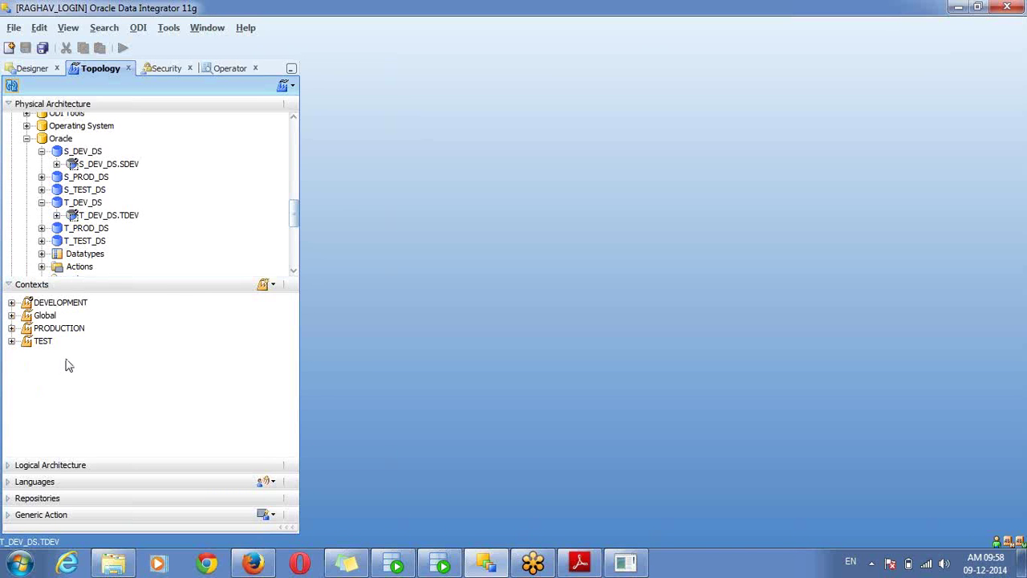
{"action": "left_click", "coordinate": [75, 466]}
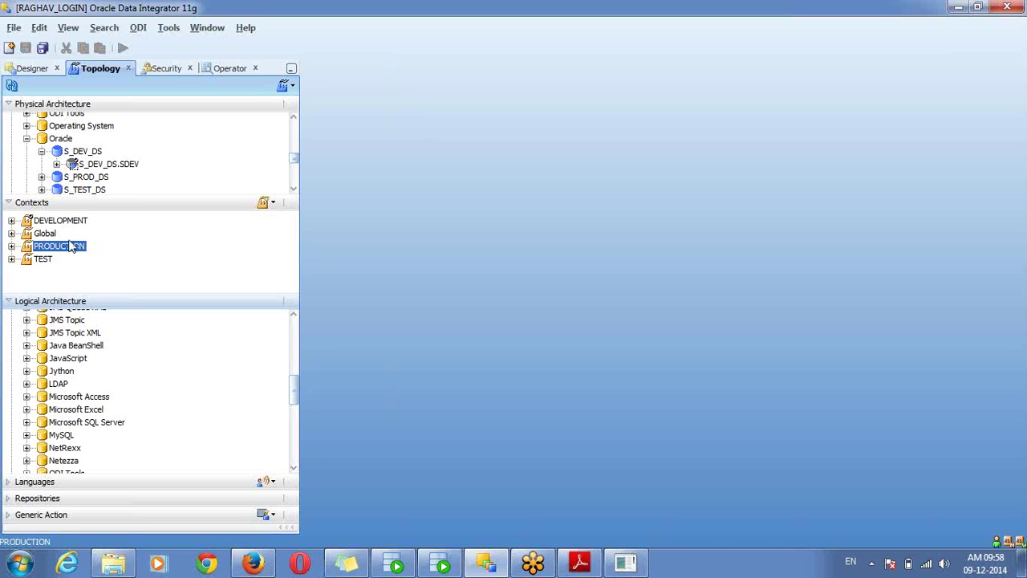
{"action": "left_click", "coordinate": [45, 235]}
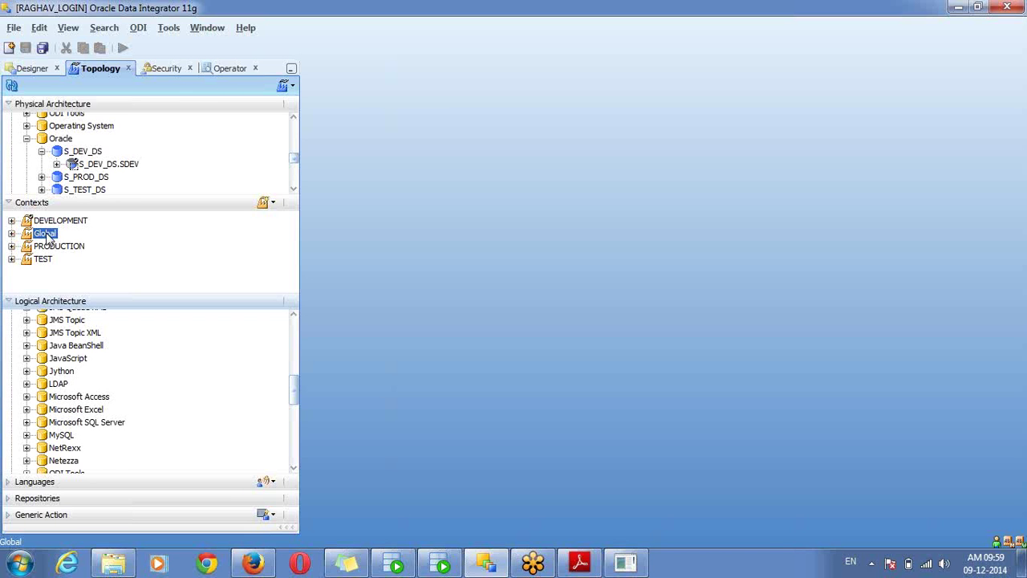
Collapse the Topology sections, switch to Designer, collapse Projects and expand the empty Models section
{"action": "left_click", "coordinate": [9, 105]}
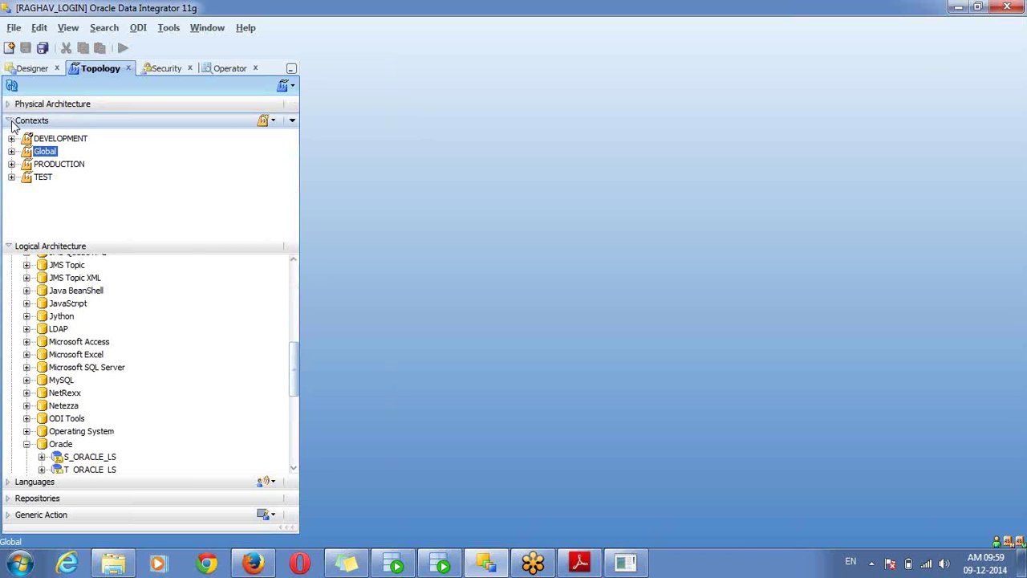
{"action": "left_click", "coordinate": [10, 120]}
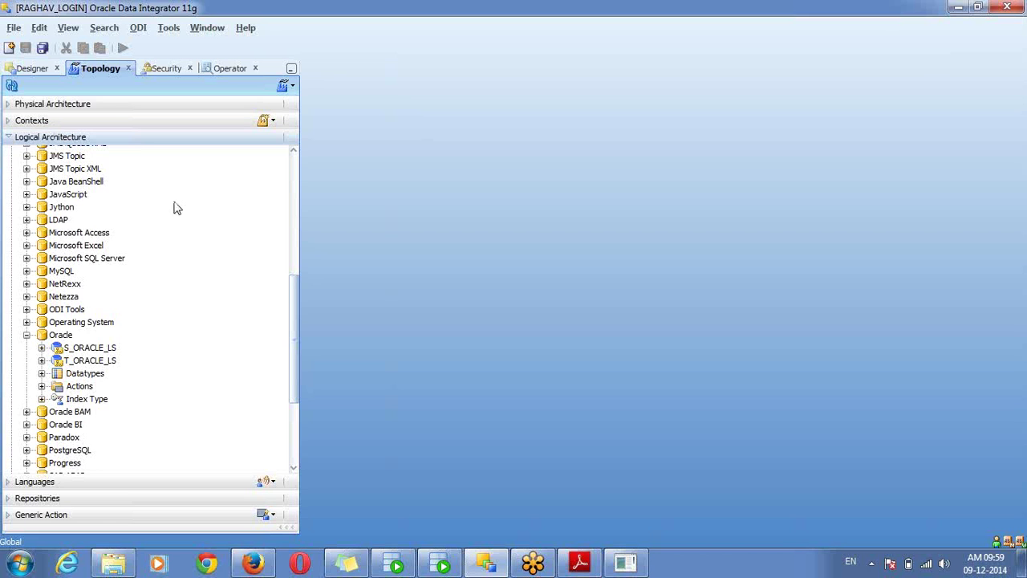
{"action": "left_click", "coordinate": [149, 140]}
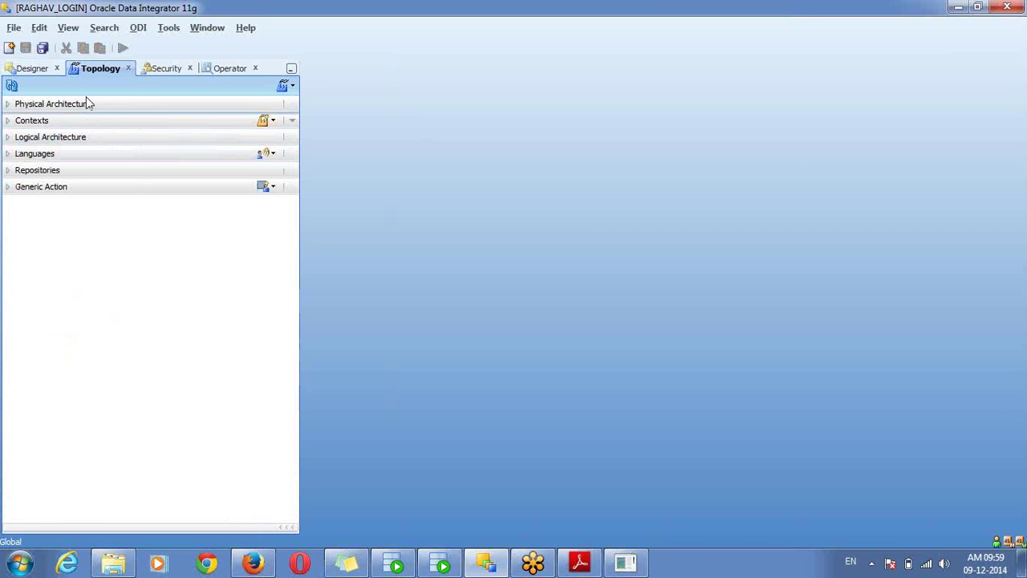
{"action": "left_click", "coordinate": [34, 70]}
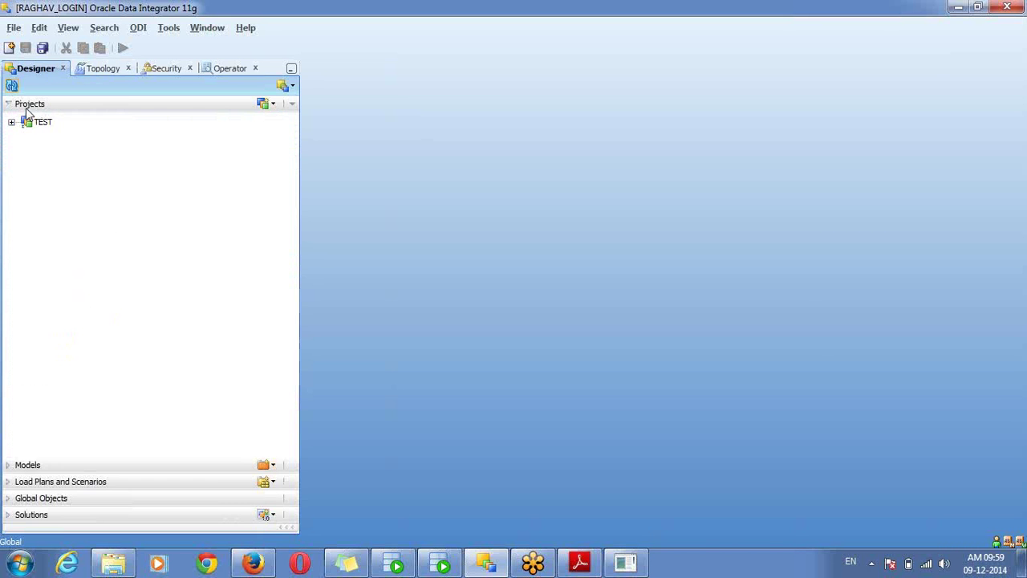
{"action": "left_click", "coordinate": [25, 107]}
{"action": "left_click", "coordinate": [29, 122]}
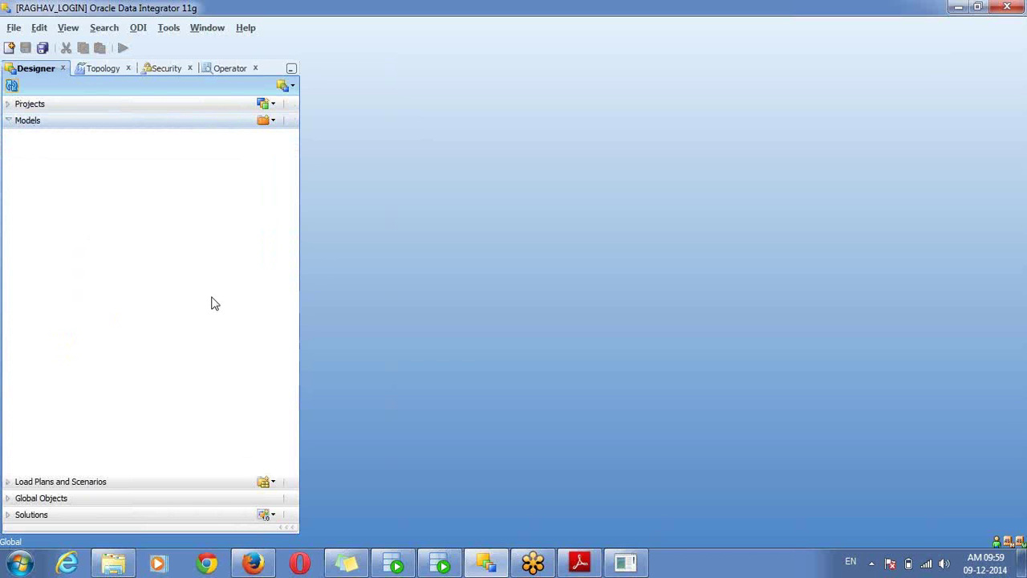